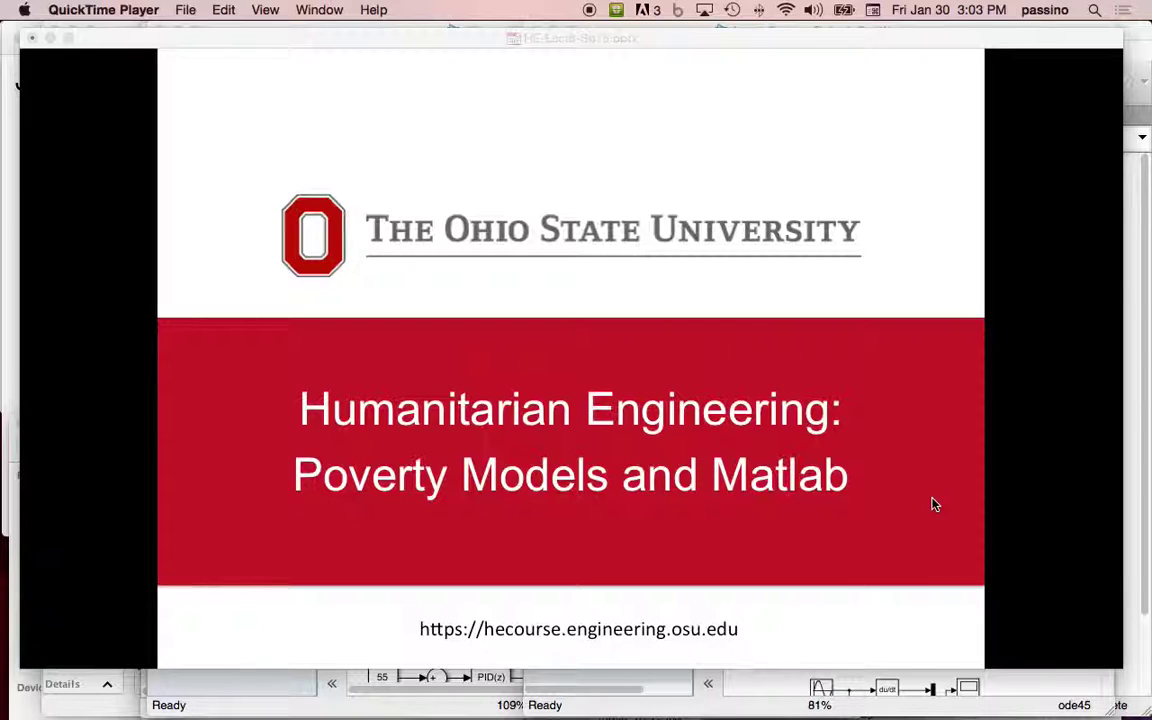
Bring the HE-Lect8-Sp15.pptx lecture deck to the front on its 'Humanitarian Engineering: Poverty Models and Matlab' title slide.
click(932, 504)
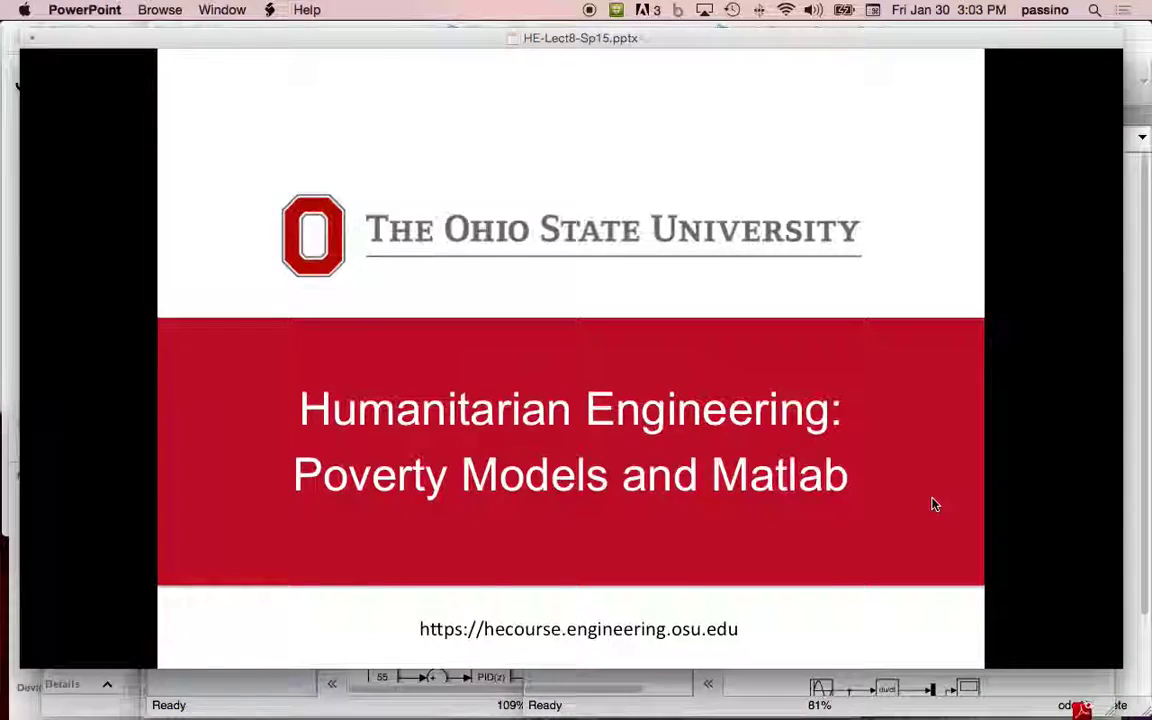
Advance to slide 2, 'Influence diagrams:', linking Wealth, Health and Knowledge.
click(932, 504)
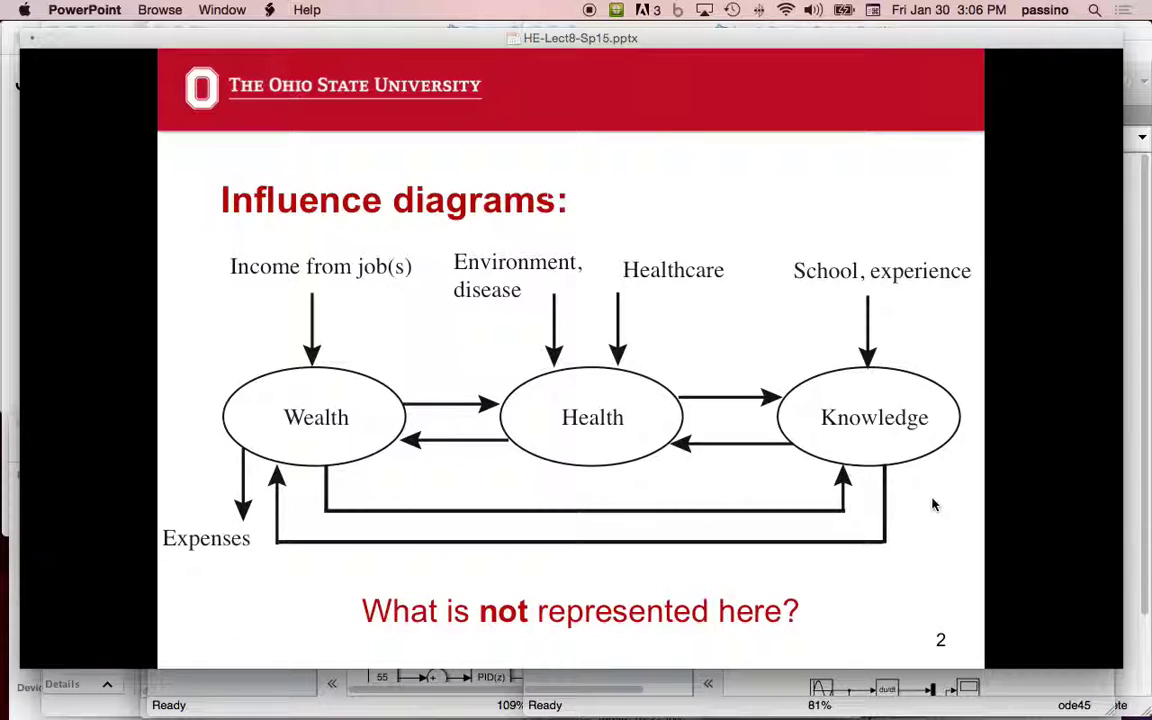
Advance to slide 3, the influence diagram with numeric weights on each link.
key(Right)
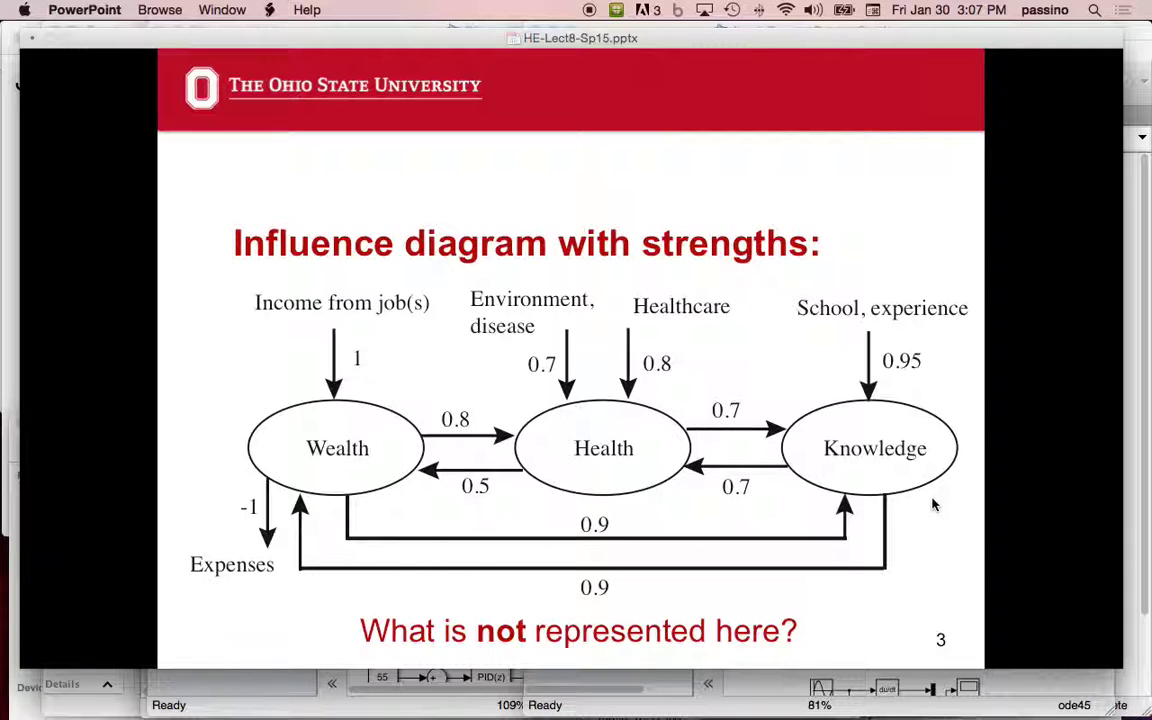
Advance to slide 4, 'Dynamical models of poverty:', proposing Matlab-Simulink models.
key(Right)
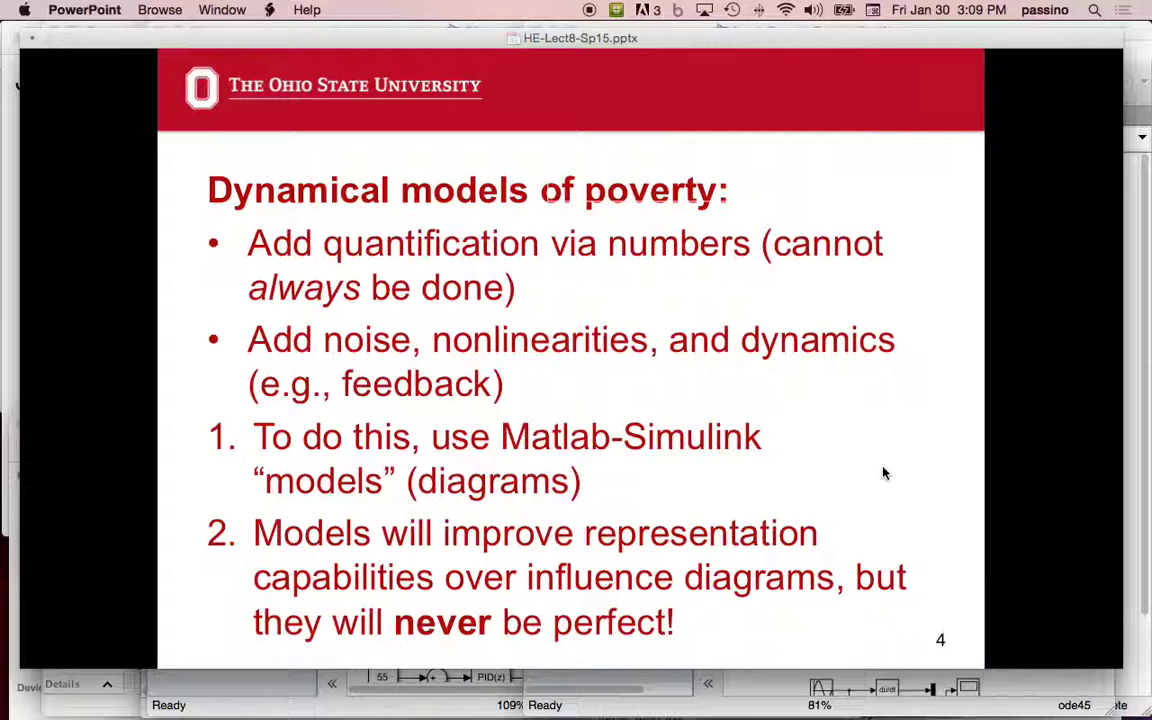
Advance to slide 5, 'Matlab-Simulink Tutorial', then bring the InputsProcessOutputsContinuous model window forward.
click(889, 488)
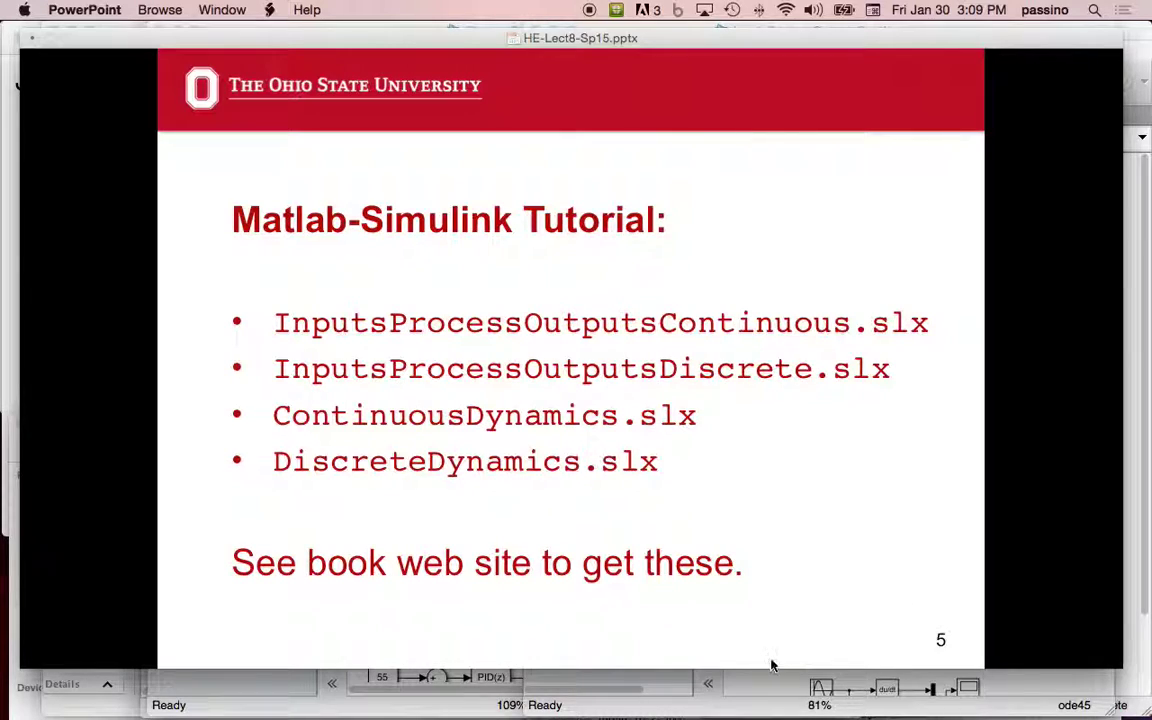
click(758, 710)
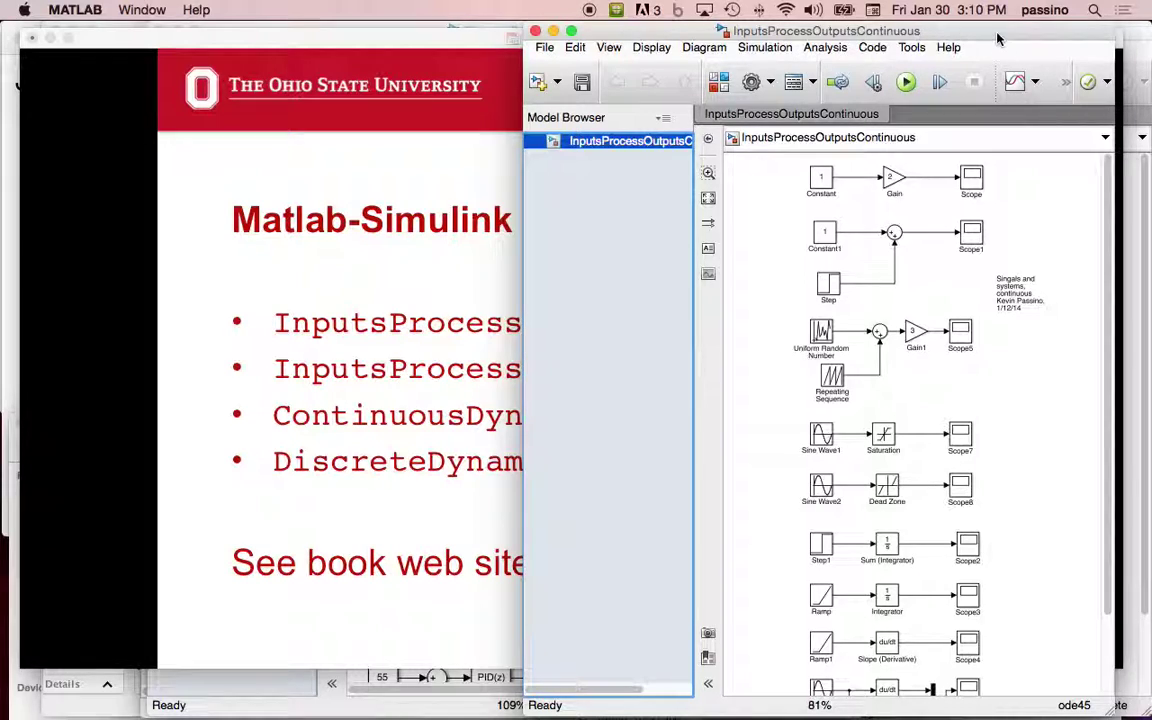
Zoom the InputsProcessOutputsContinuous diagram from 81% to 100%.
scroll(955, 172, up, 1)
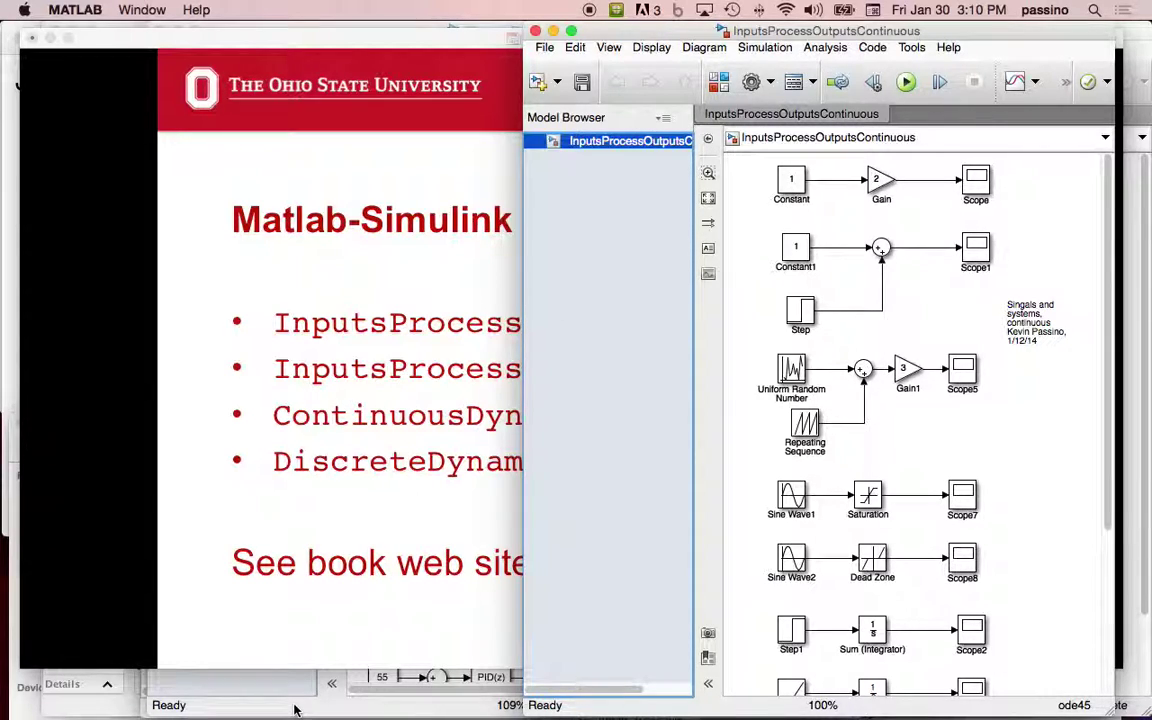
Open the Simulink Library Browser from the Window menu and move the presentation window aside.
click(145, 11)
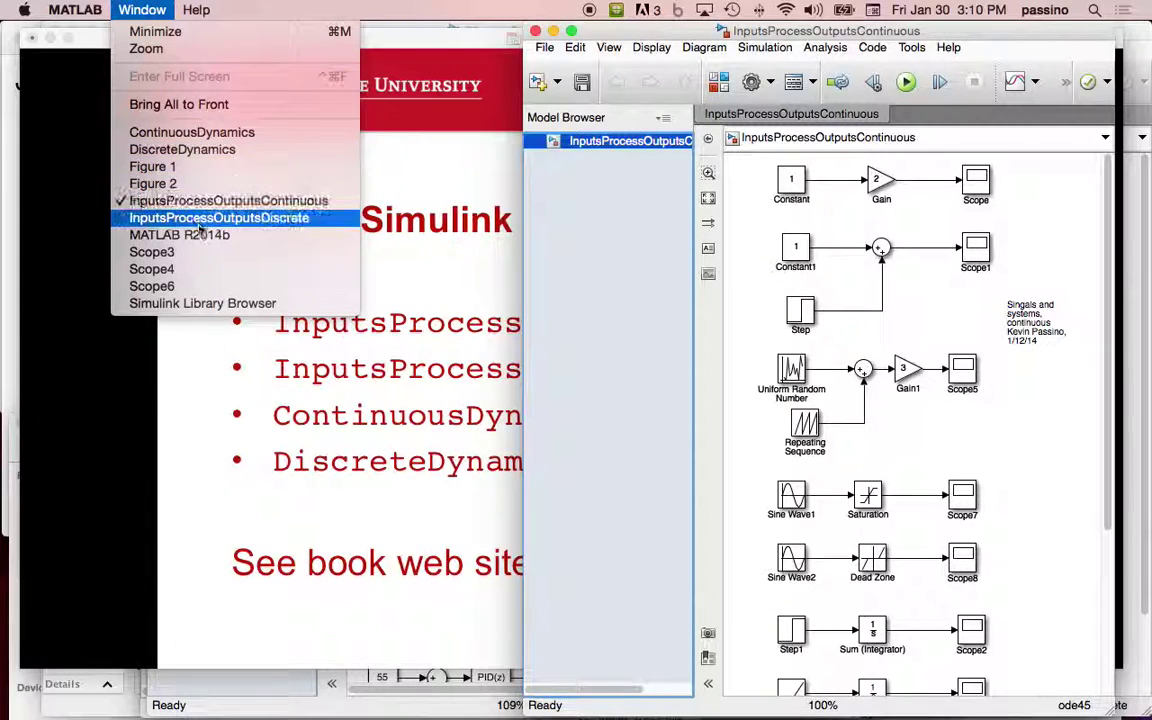
click(240, 302)
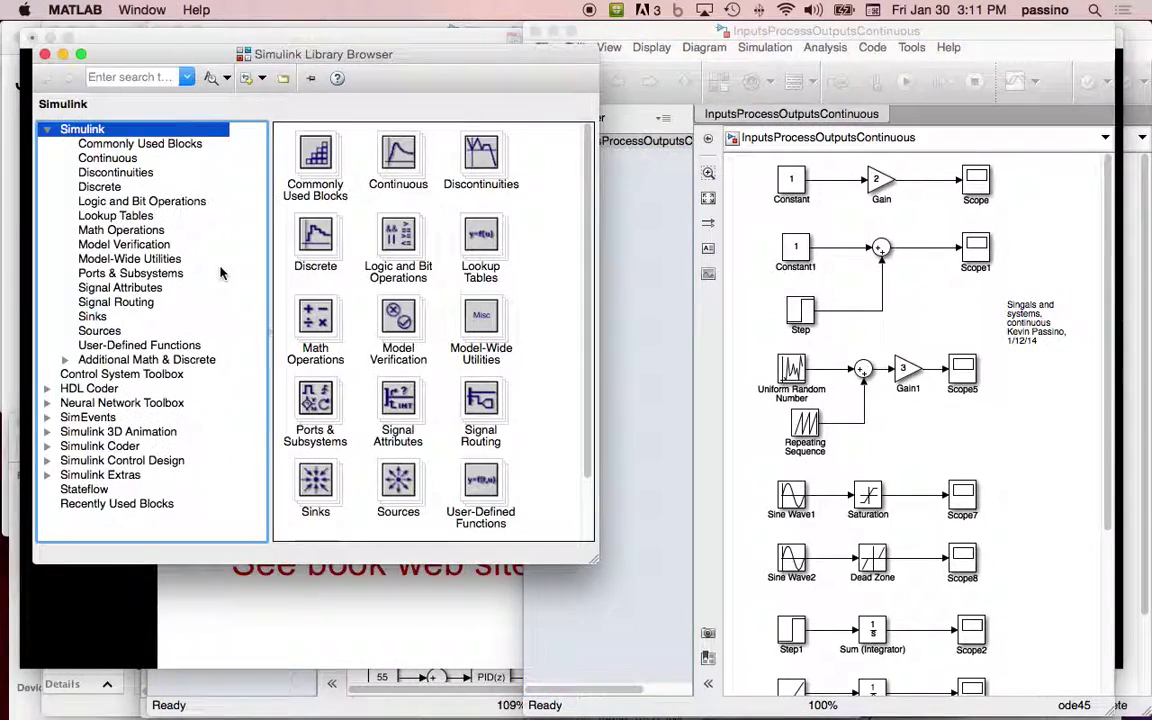
click(295, 40)
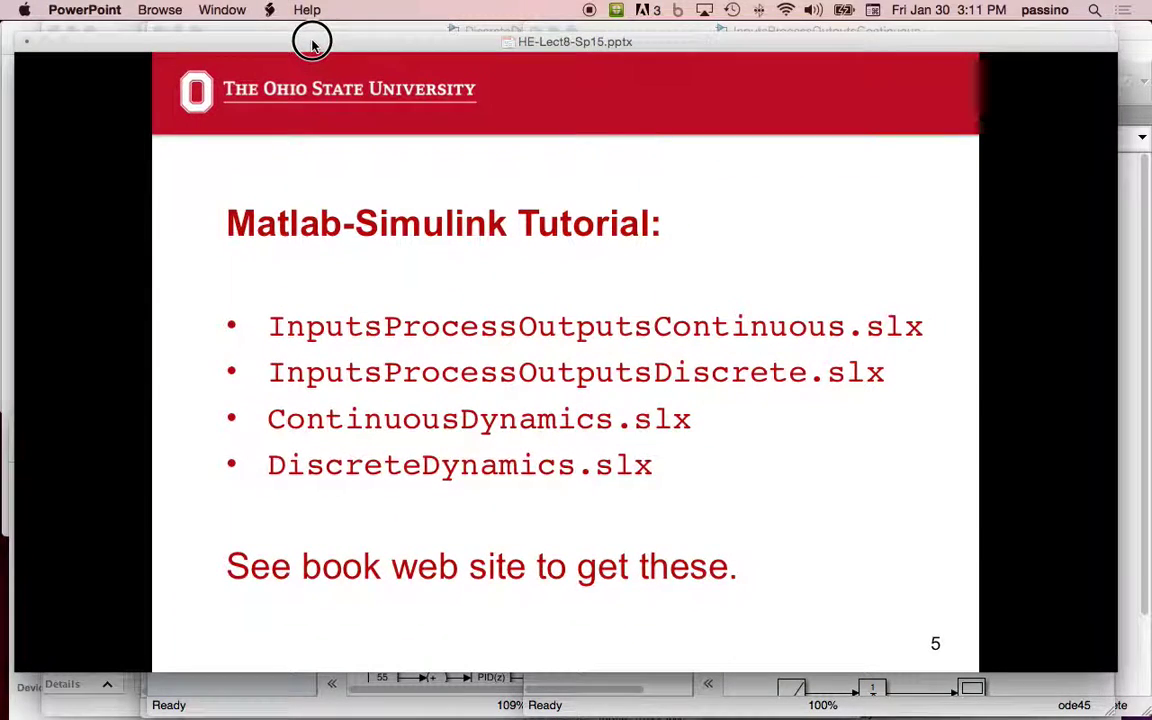
drag(312, 44, 391, 530)
click(421, 52)
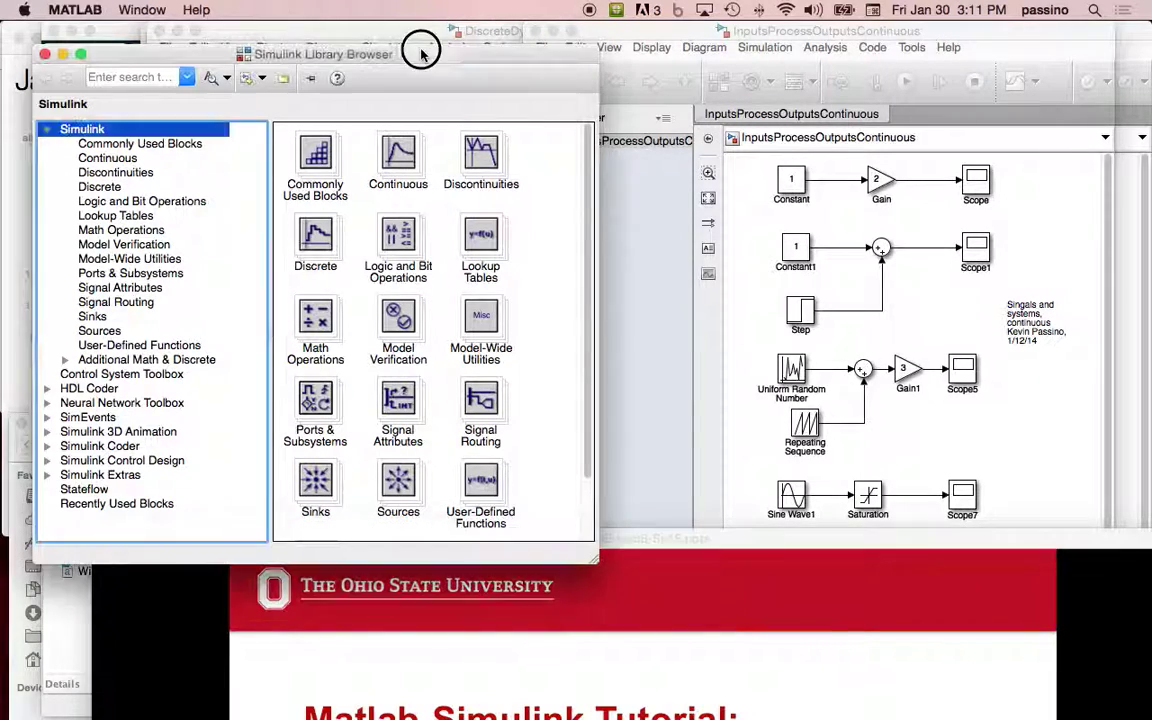
Show the Commonly Used Blocks category, with Constant selected, beside the model window.
click(170, 146)
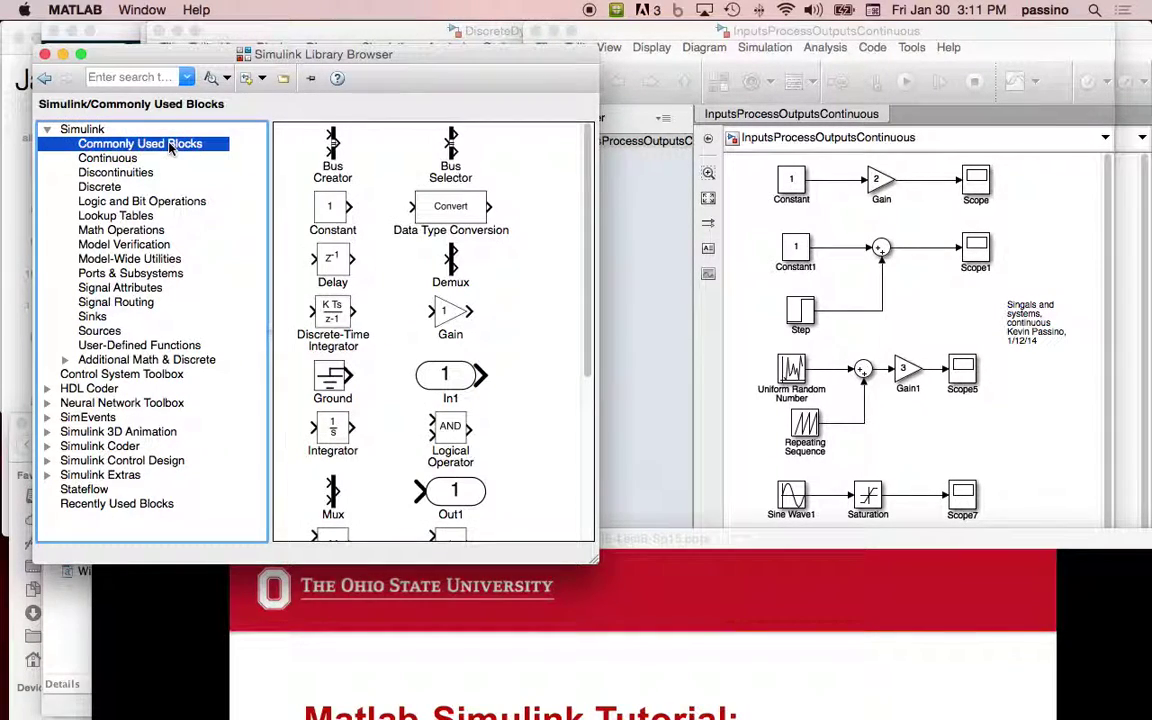
click(330, 207)
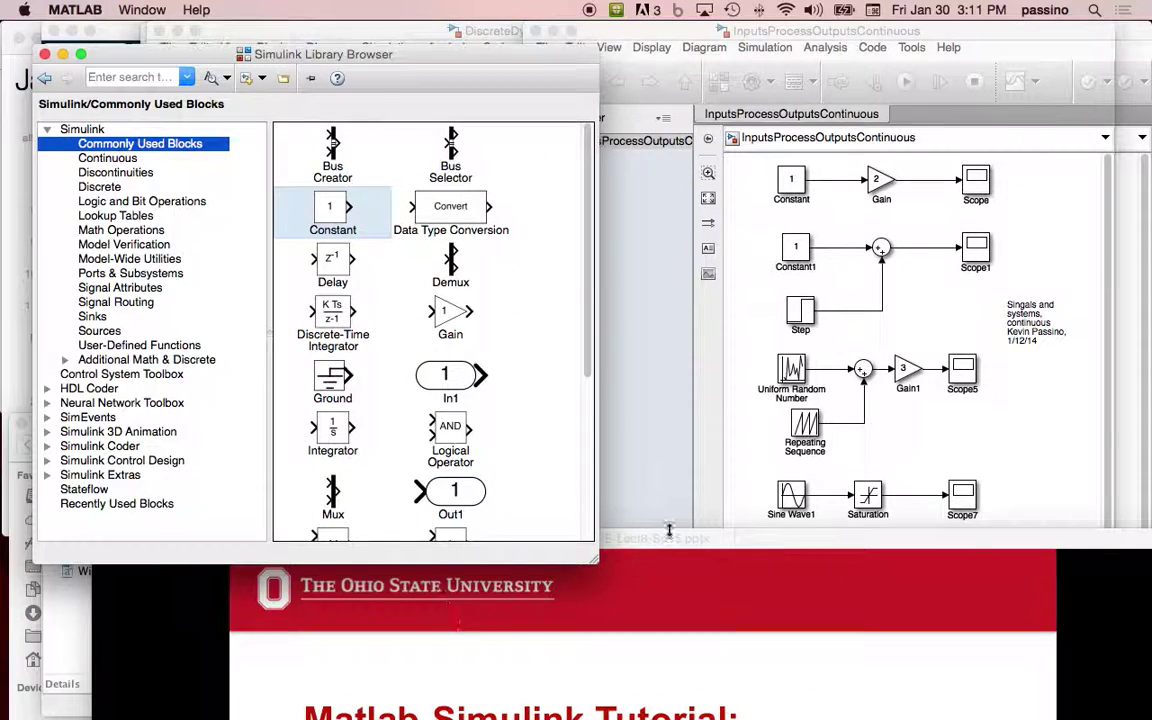
drag(662, 540, 637, 690)
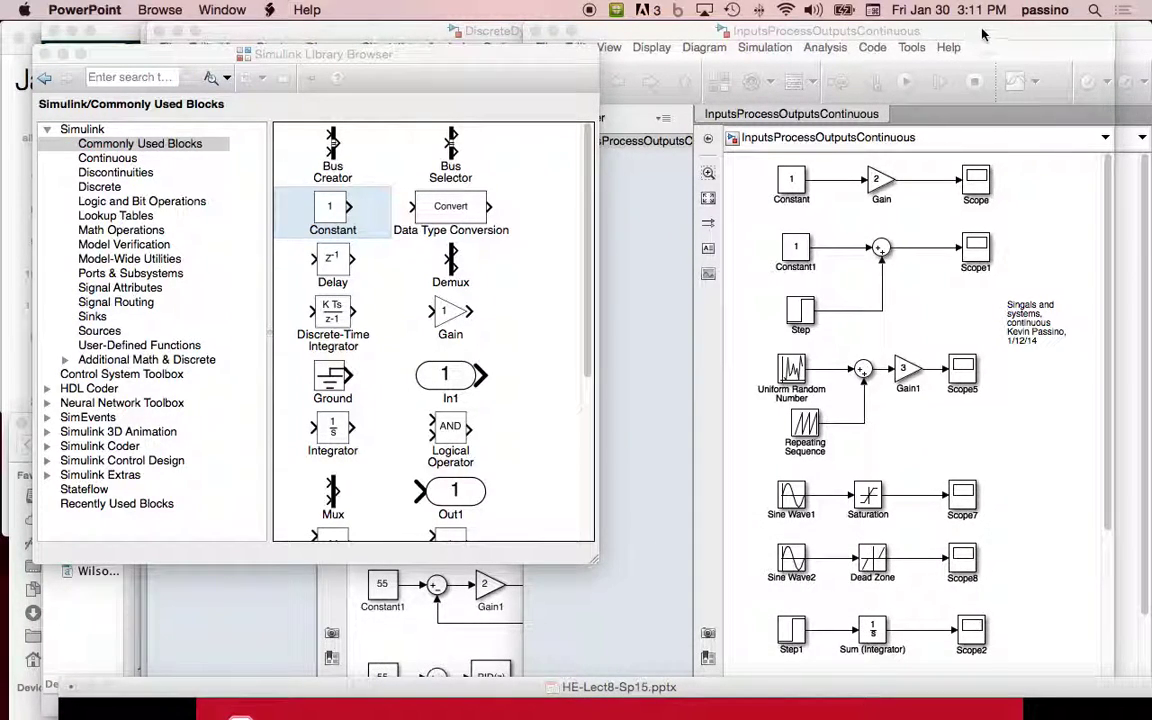
click(880, 31)
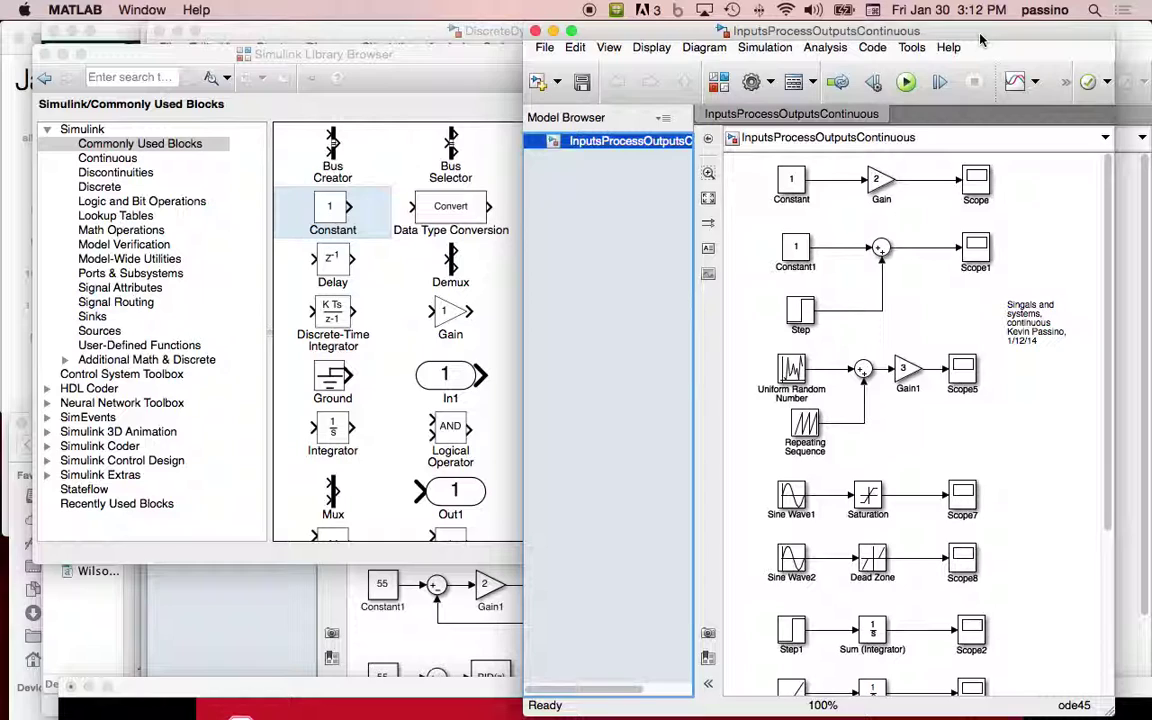
click(772, 87)
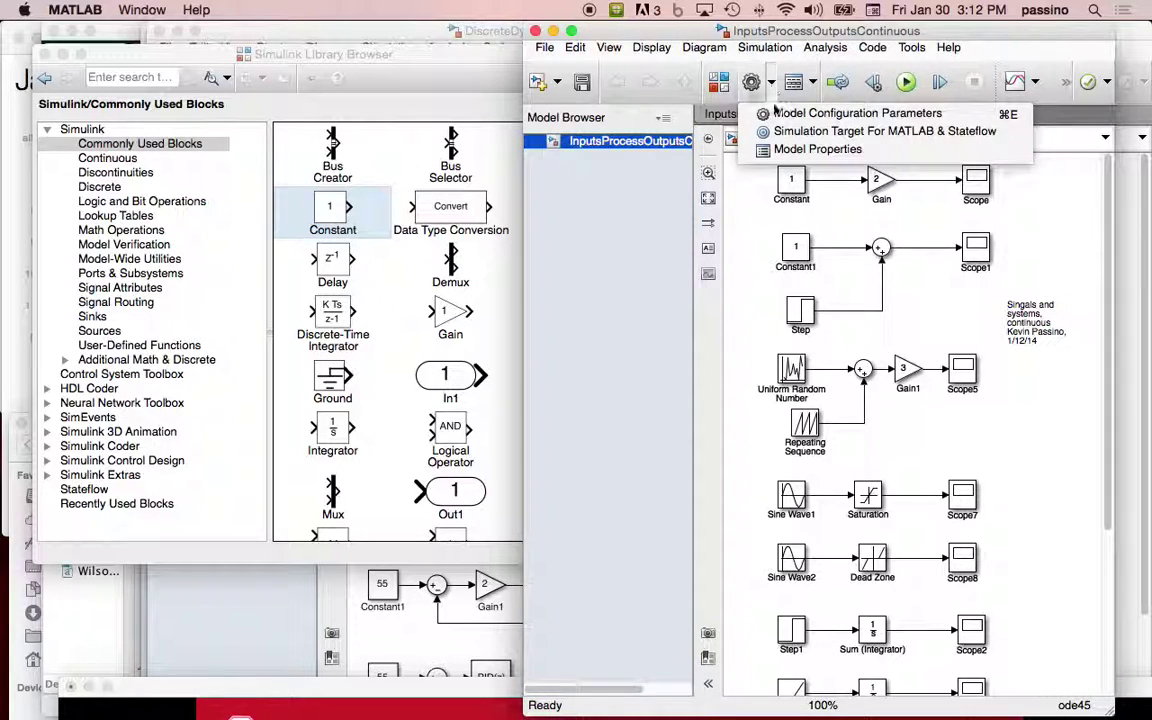
click(780, 115)
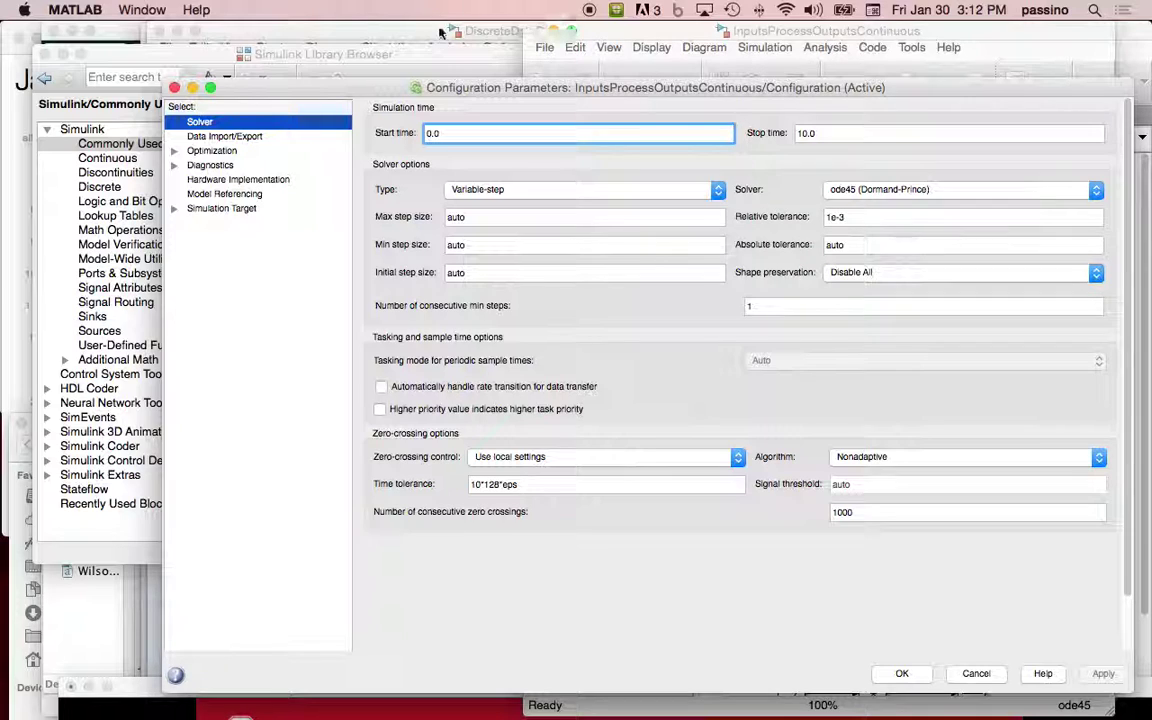
click(174, 88)
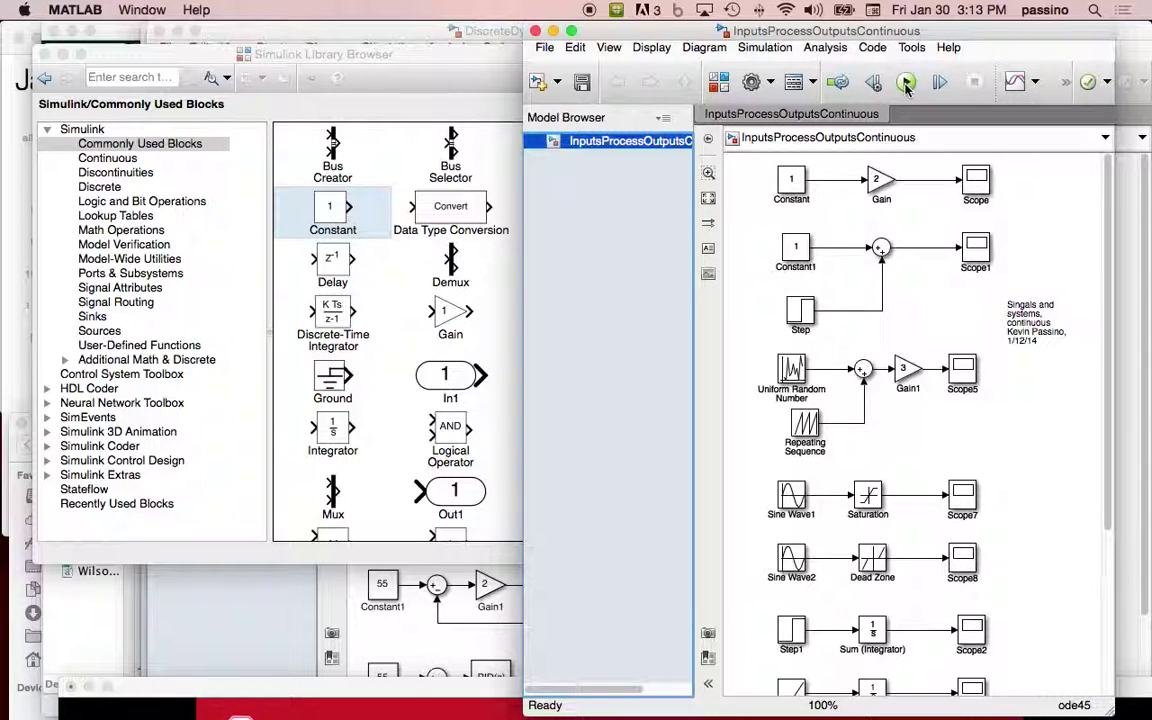
Run the simulation and open the Scope, showing a flat output line at 2.
click(906, 86)
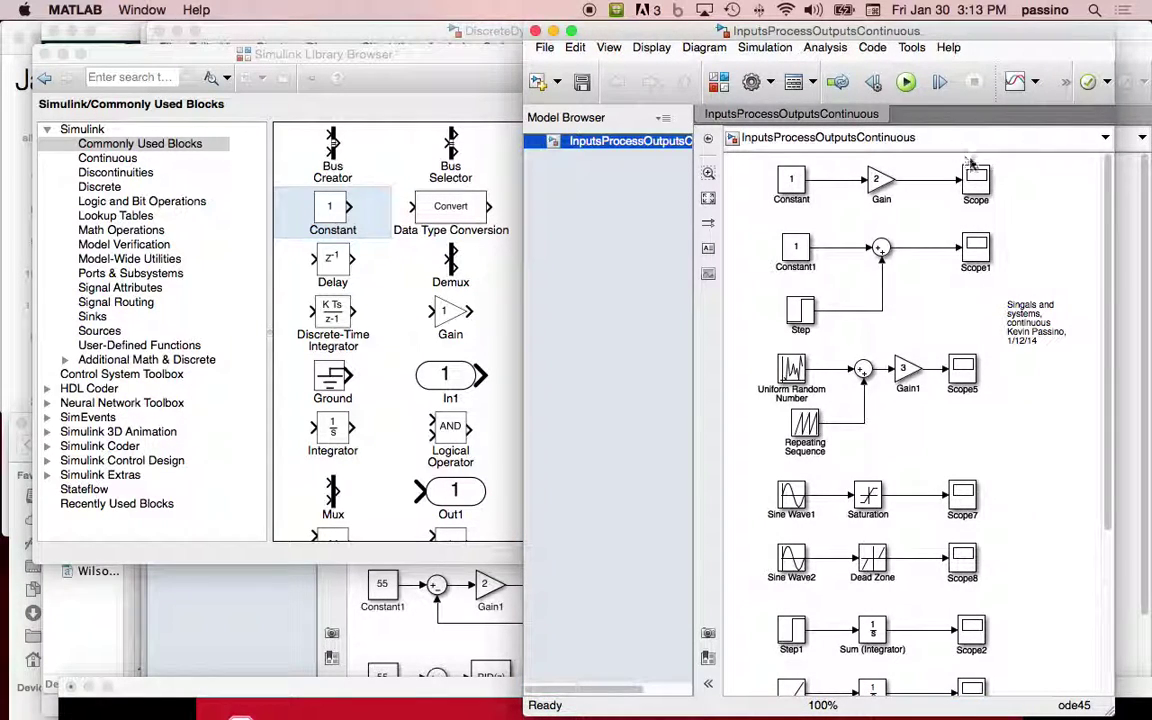
click(974, 188)
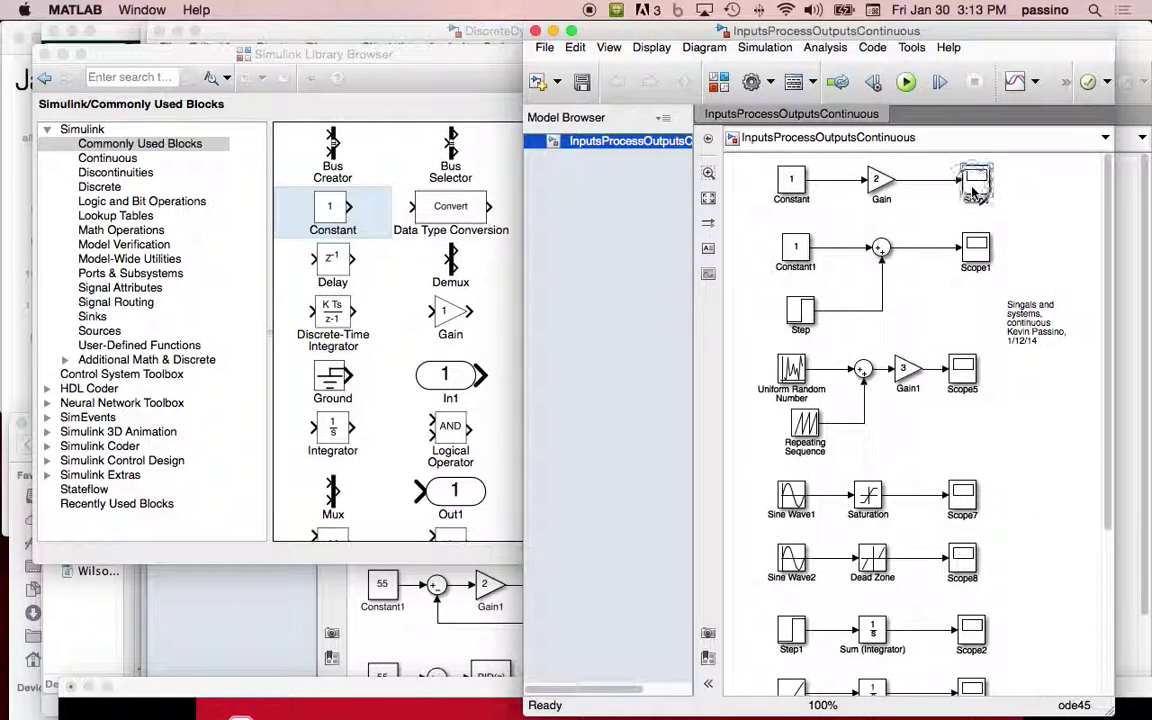
double_click(974, 188)
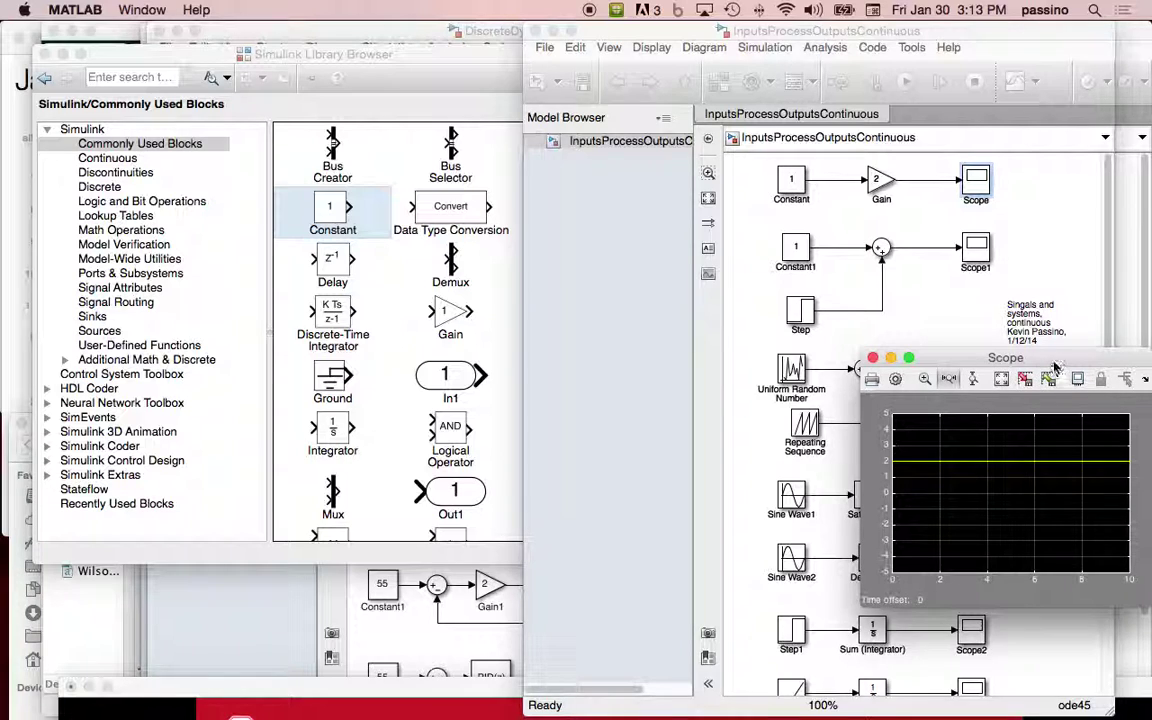
drag(1040, 358, 442, 39)
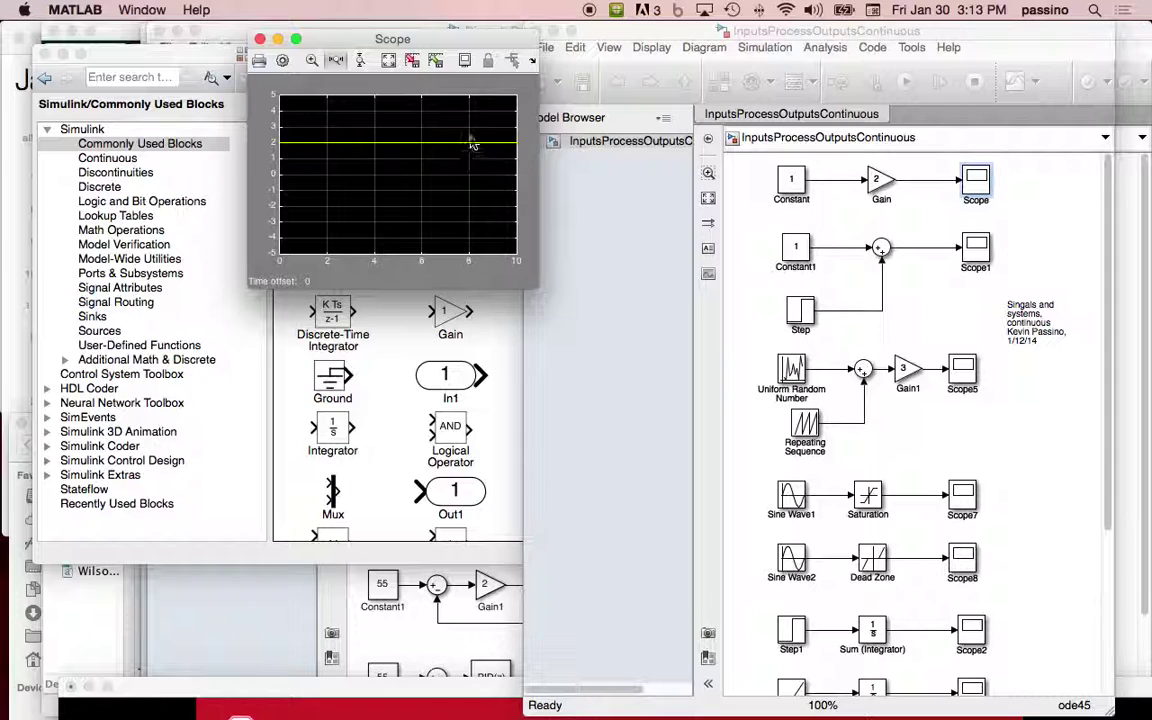
scroll(840, 277, up, 5)
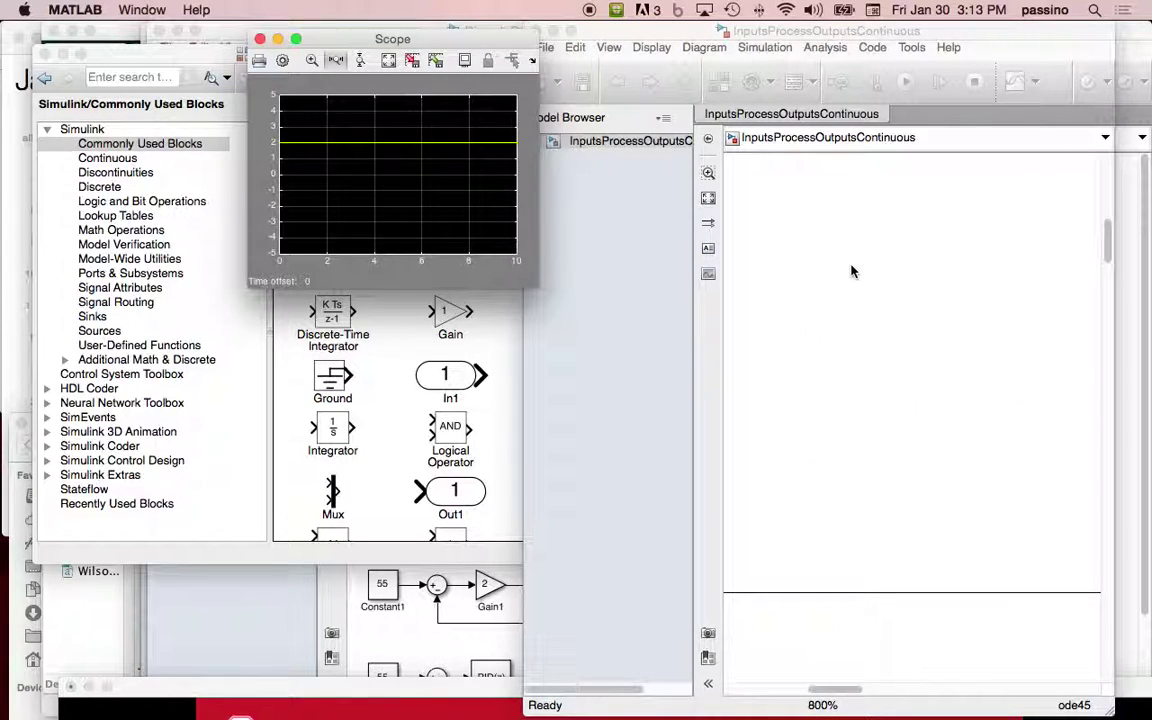
Fit the whole diagram to view, then zoom to 139% on the top Constant, Gain and Scope rows.
click(706, 200)
click(706, 200)
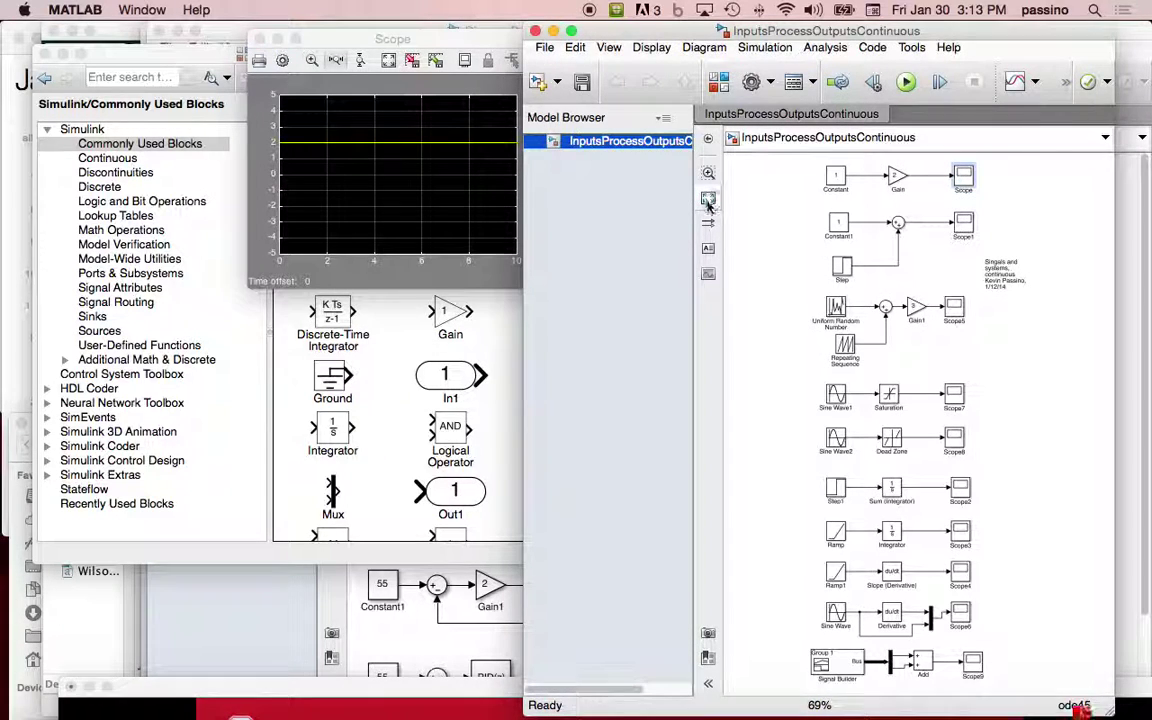
scroll(810, 224, down, 3)
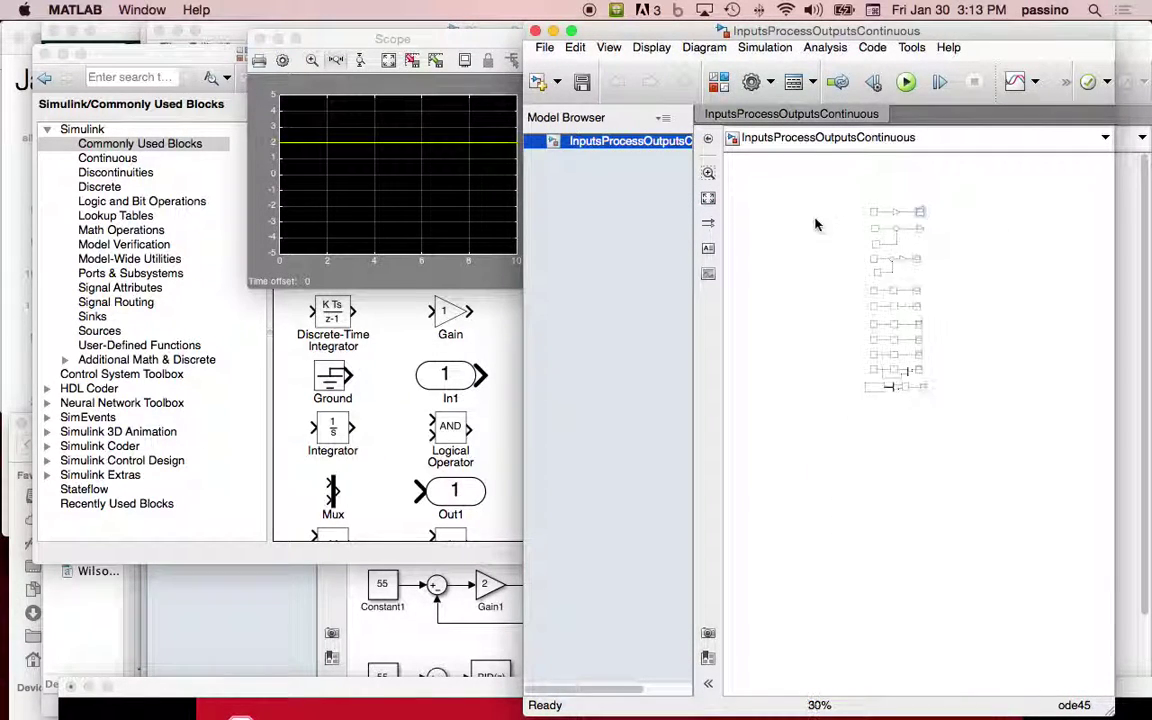
scroll(790, 219, up, 10)
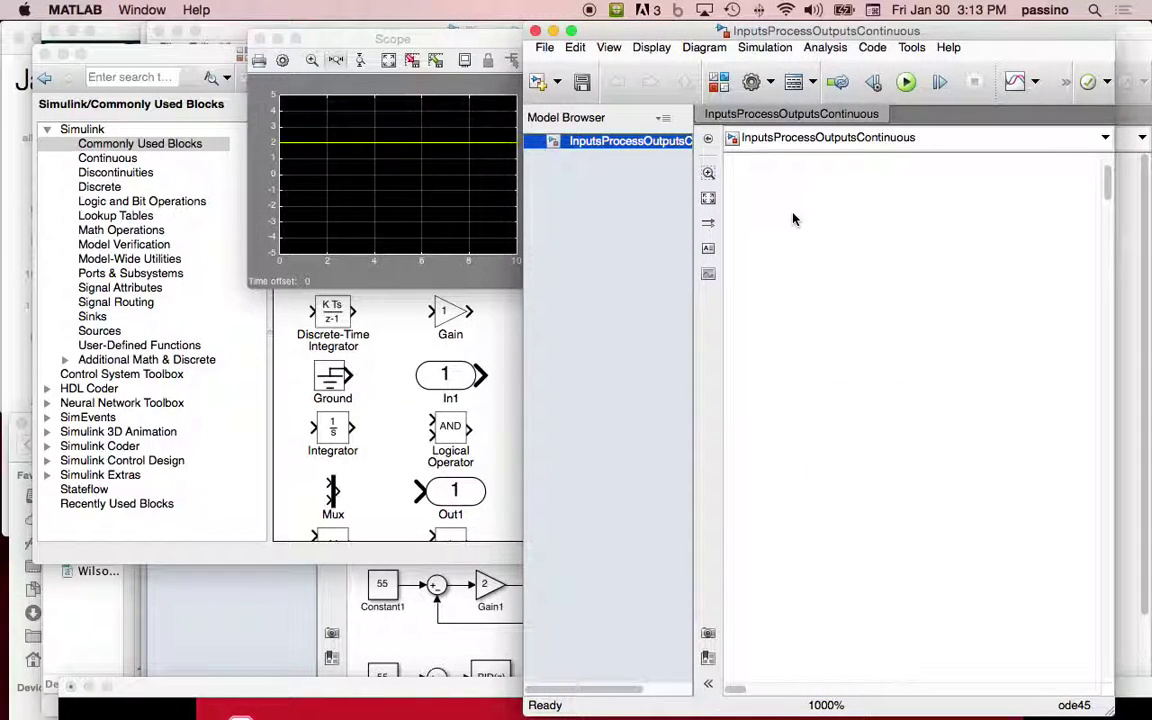
click(708, 198)
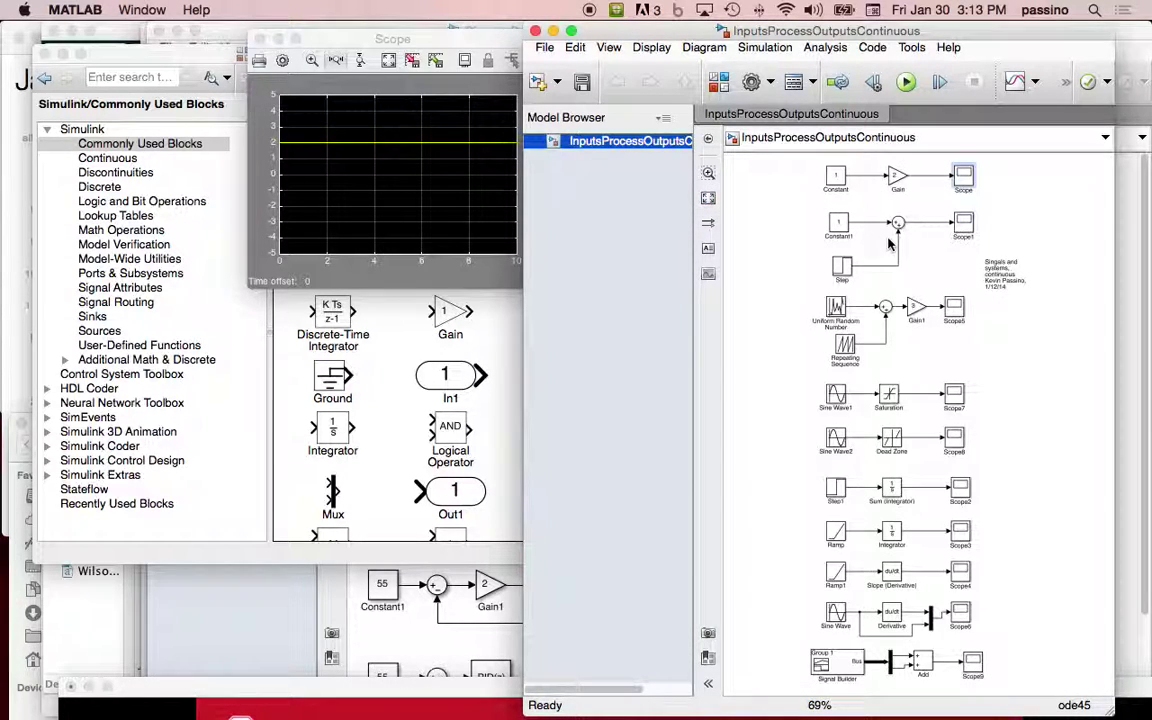
click(708, 174)
click(805, 218)
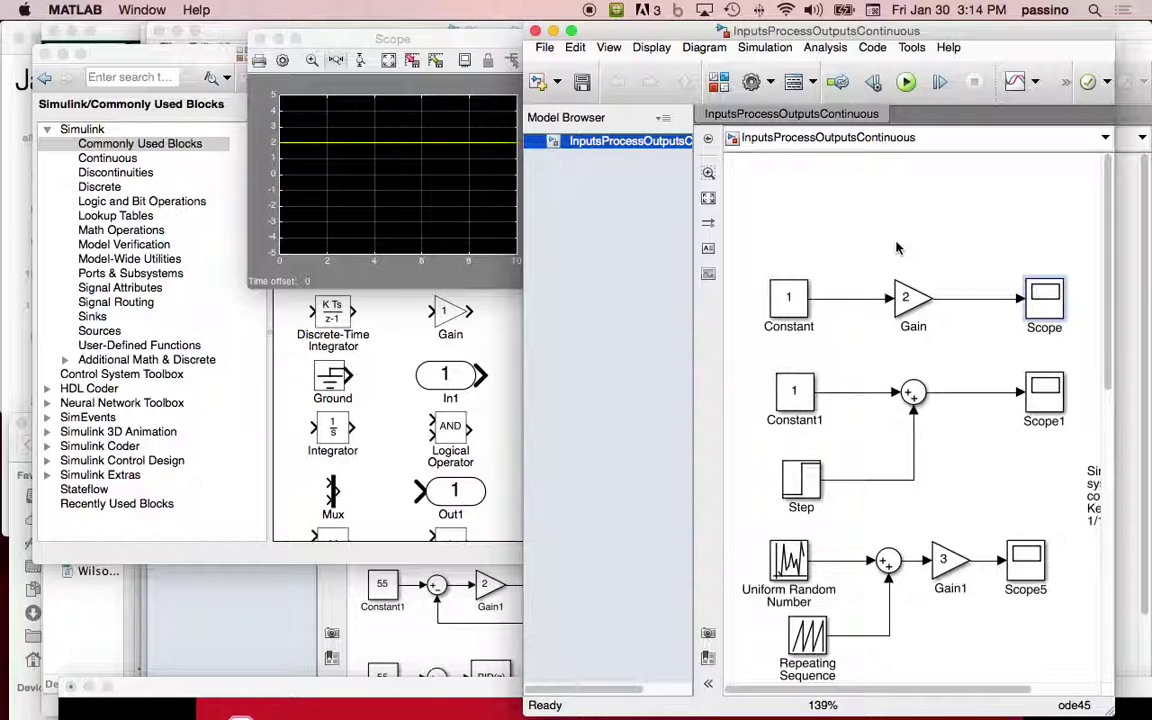
Inspect the Step block's parameters without changes, then open Scope1 showing the signal stepping from 1 to 3 at t=1.
click(809, 486)
double_click(806, 486)
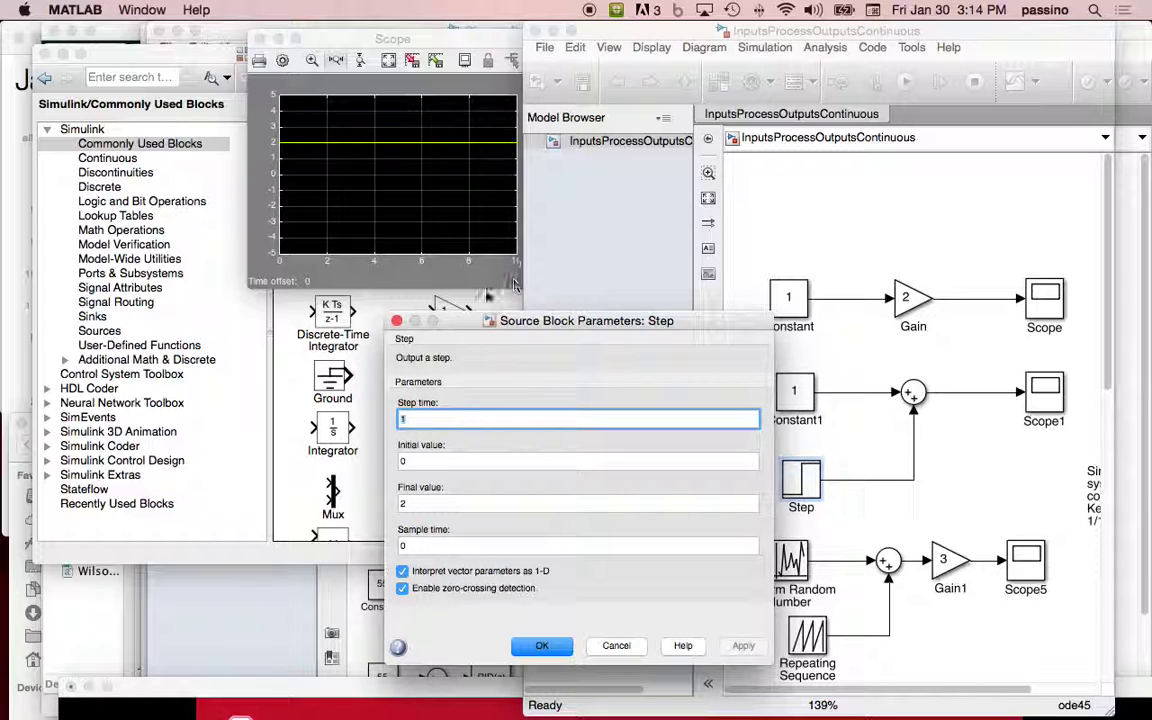
click(396, 323)
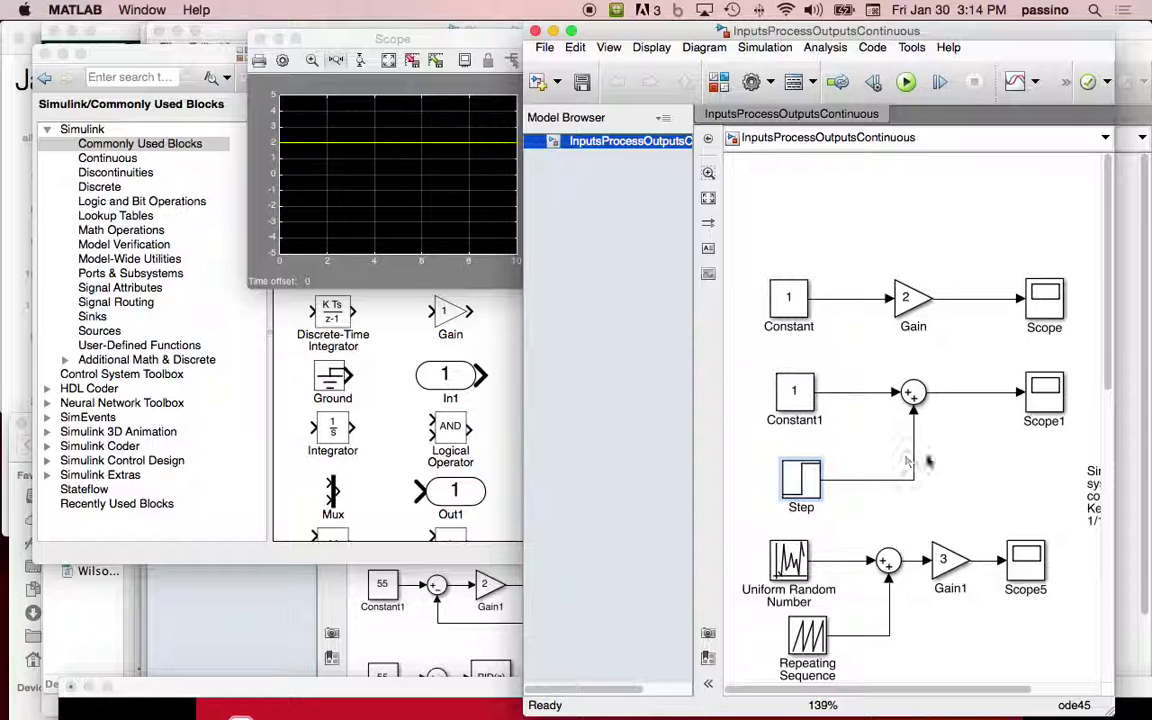
double_click(1044, 393)
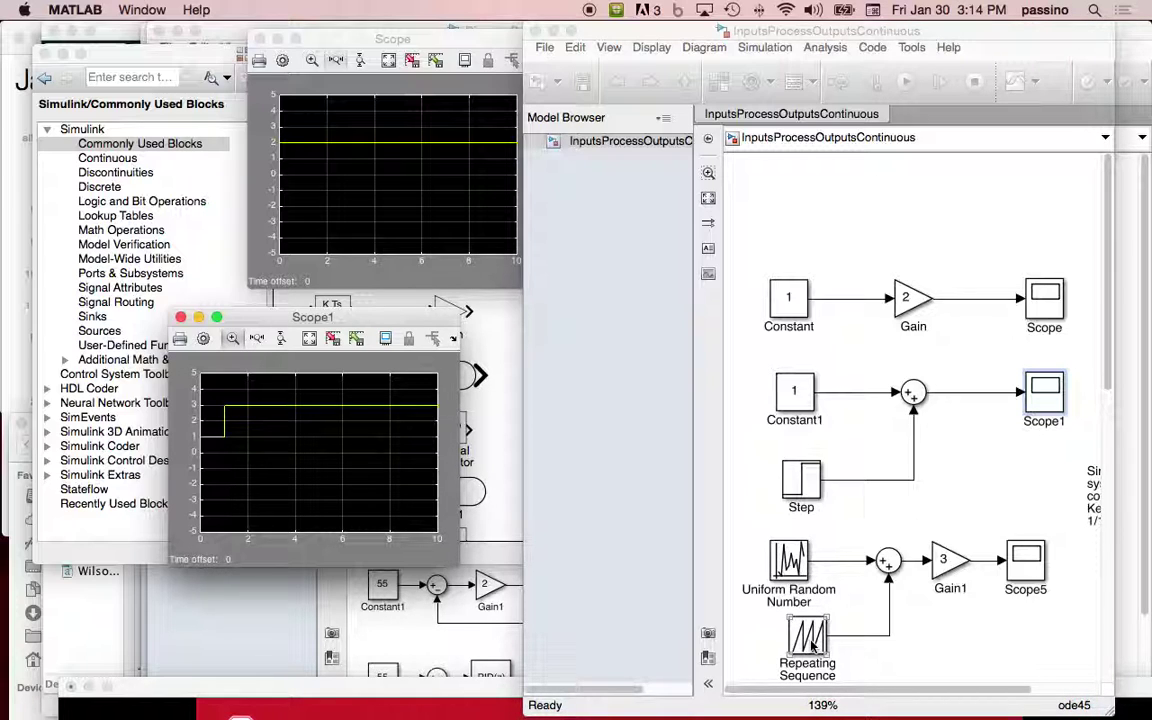
Check the Repeating Sequence parameters, then open Scope5 showing the noisy sawtooth peaking near 5 every 2 s.
double_click(810, 640)
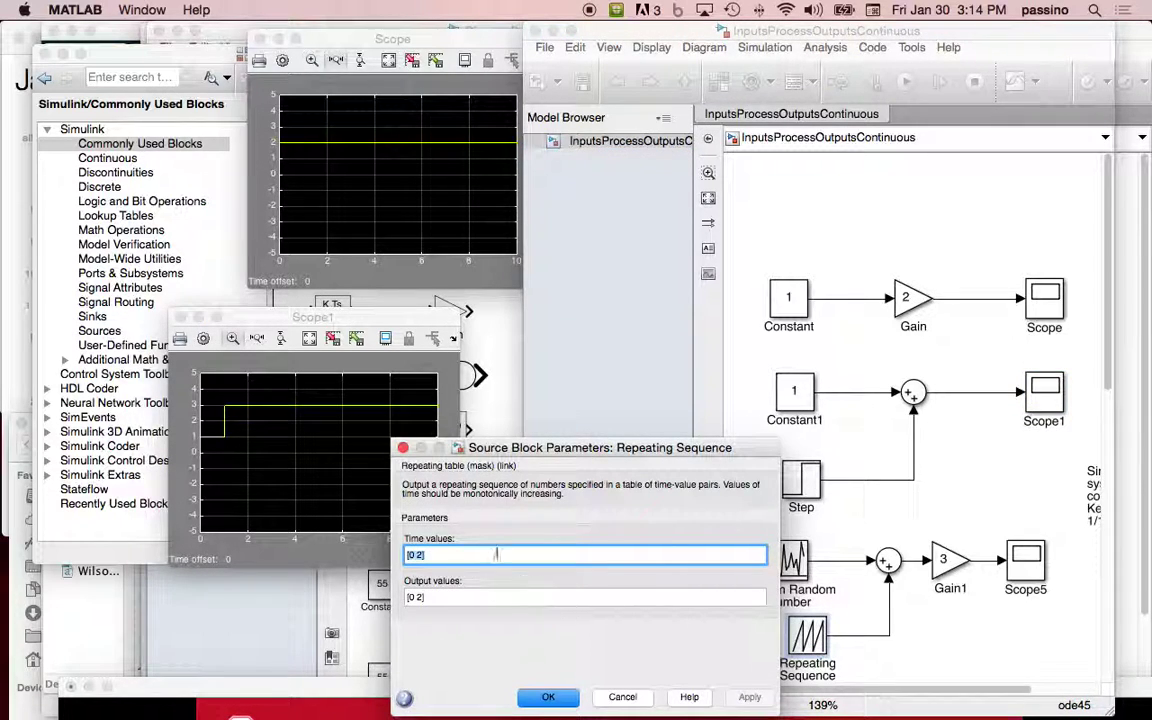
click(403, 447)
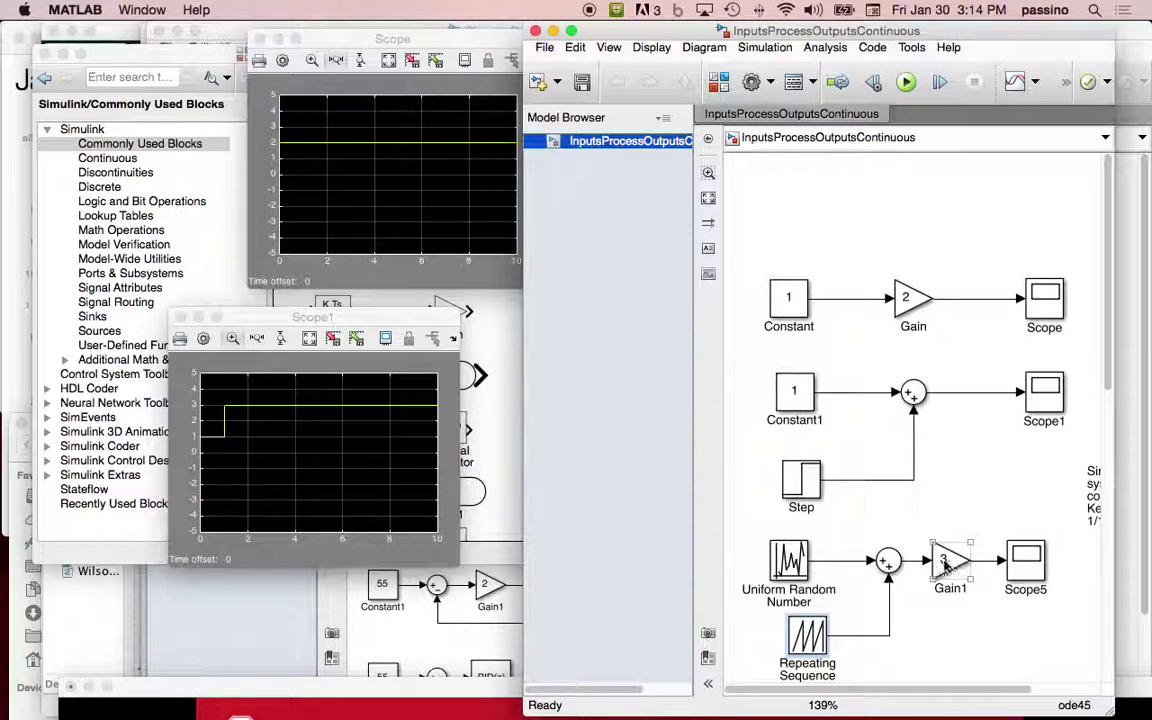
double_click(1030, 566)
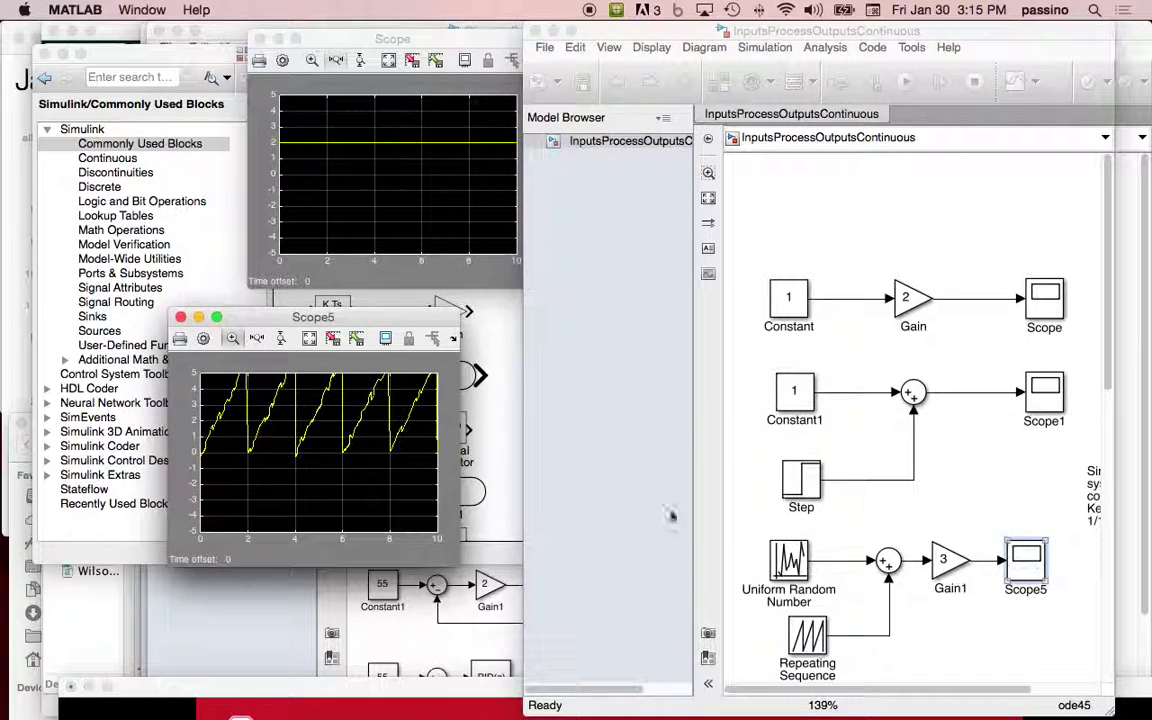
drag(387, 320, 373, 246)
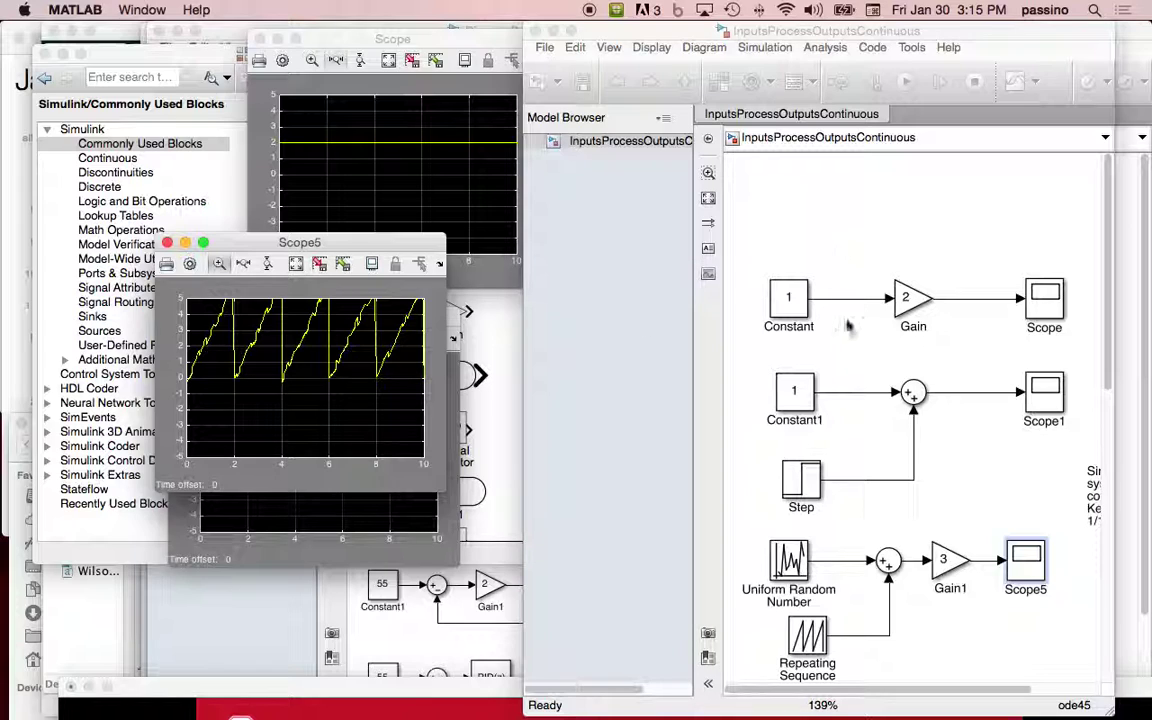
Open Scope7 to show the Sine Wave1 signal clipped flat at about ±0.5 by Saturation.
click(1110, 317)
drag(1110, 317, 1108, 543)
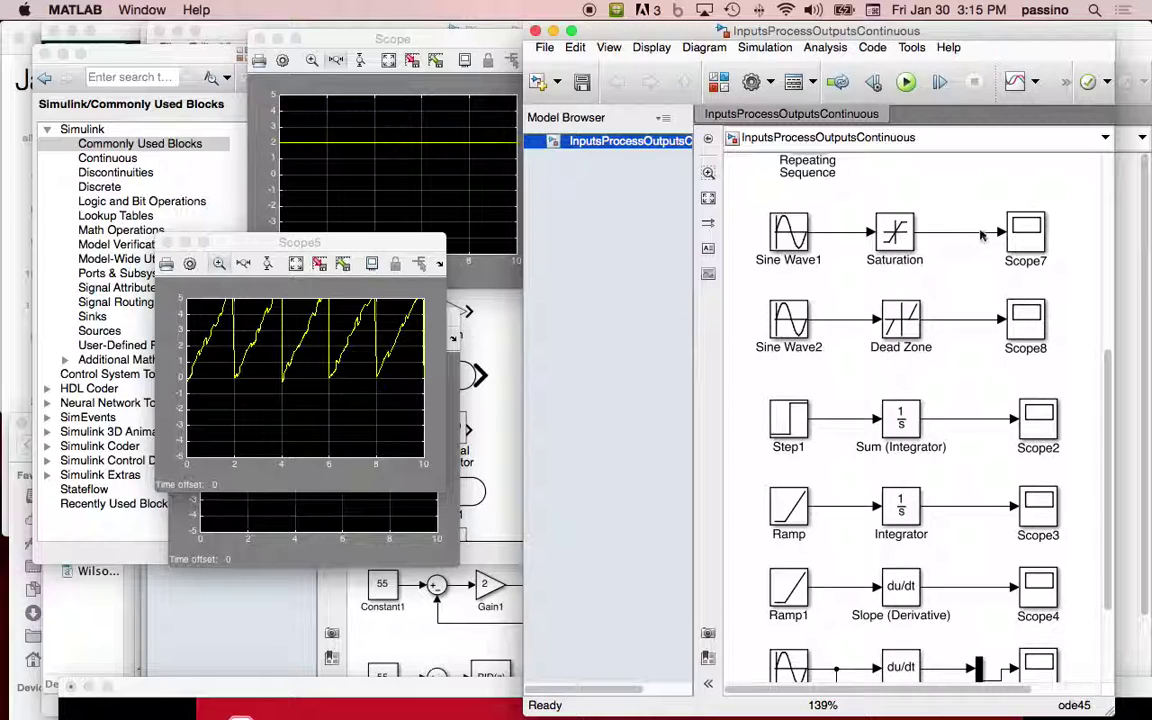
double_click(1025, 232)
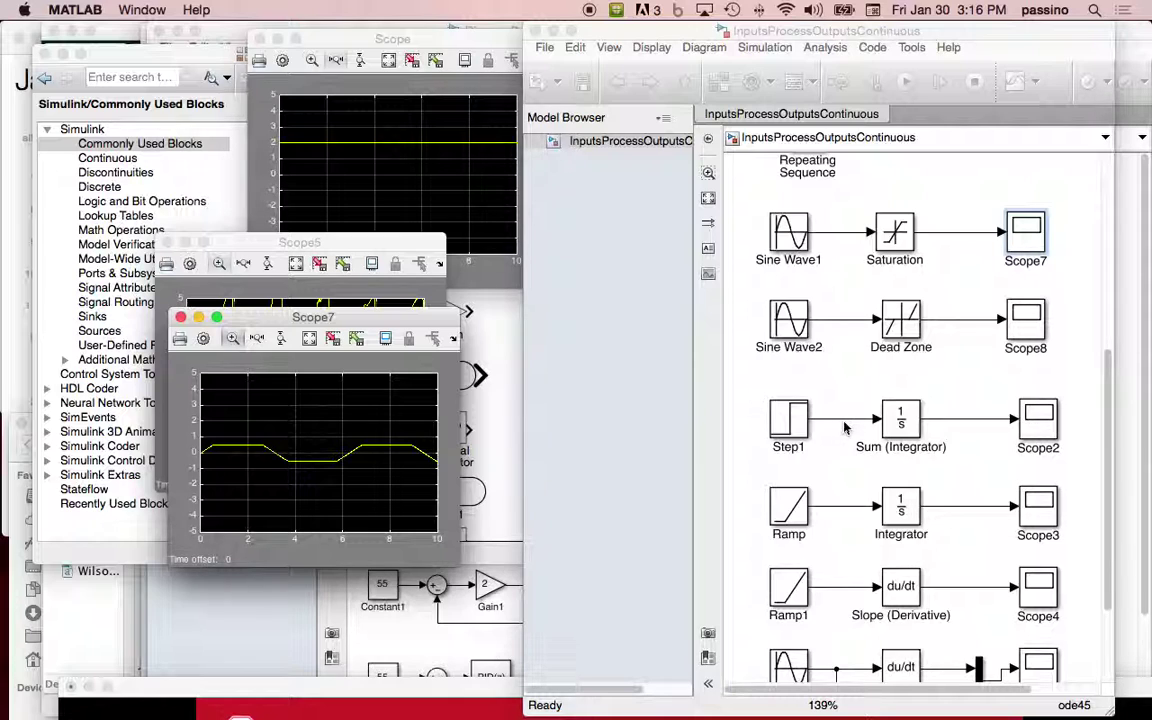
Fit and zoom the diagram around Dead Zone, then open Scope8's dead-zone sine plot.
scroll(765, 385, down, 10)
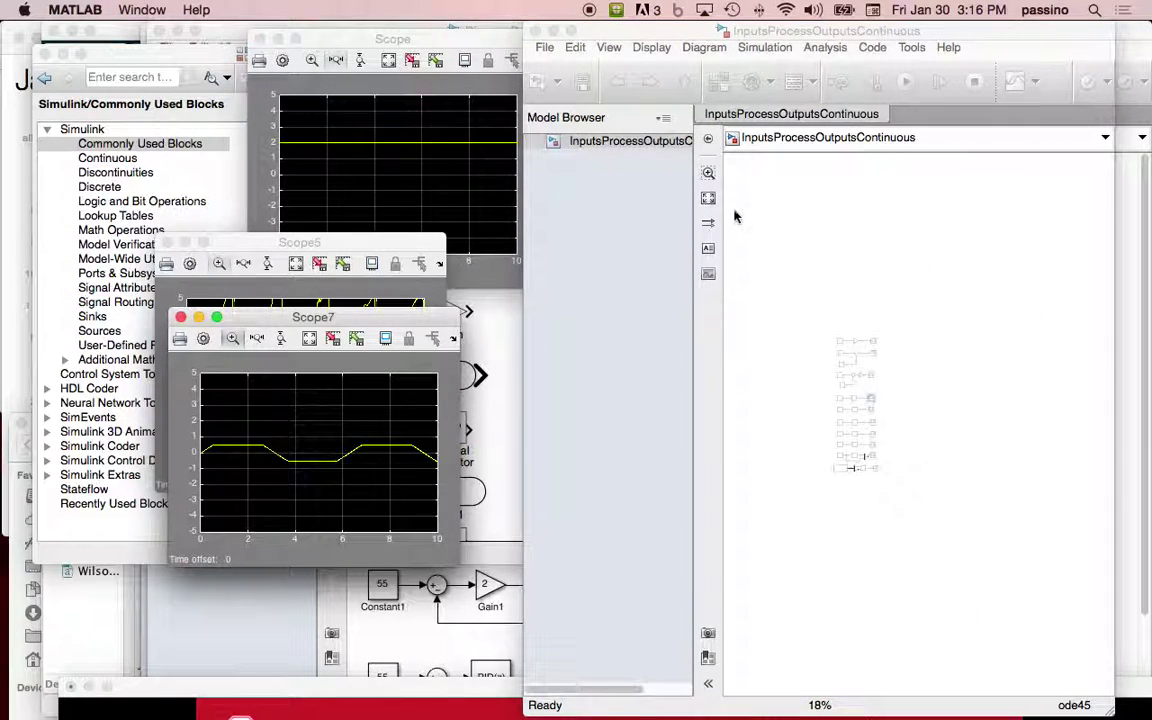
click(630, 141)
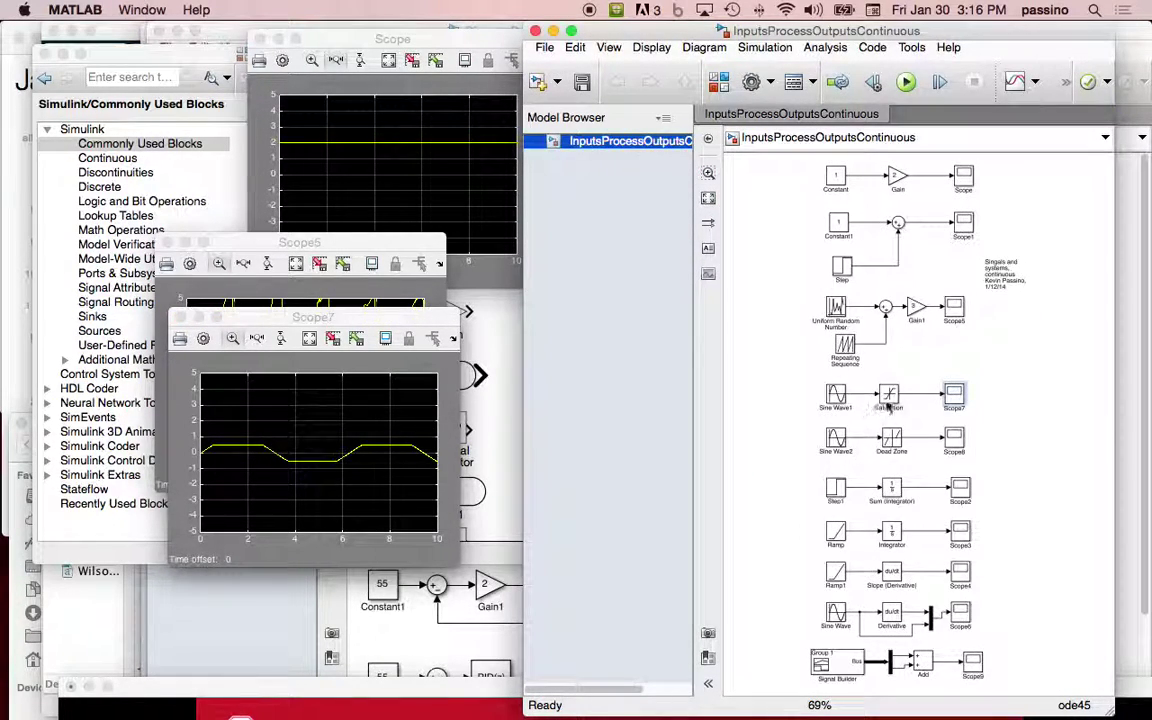
click(709, 172)
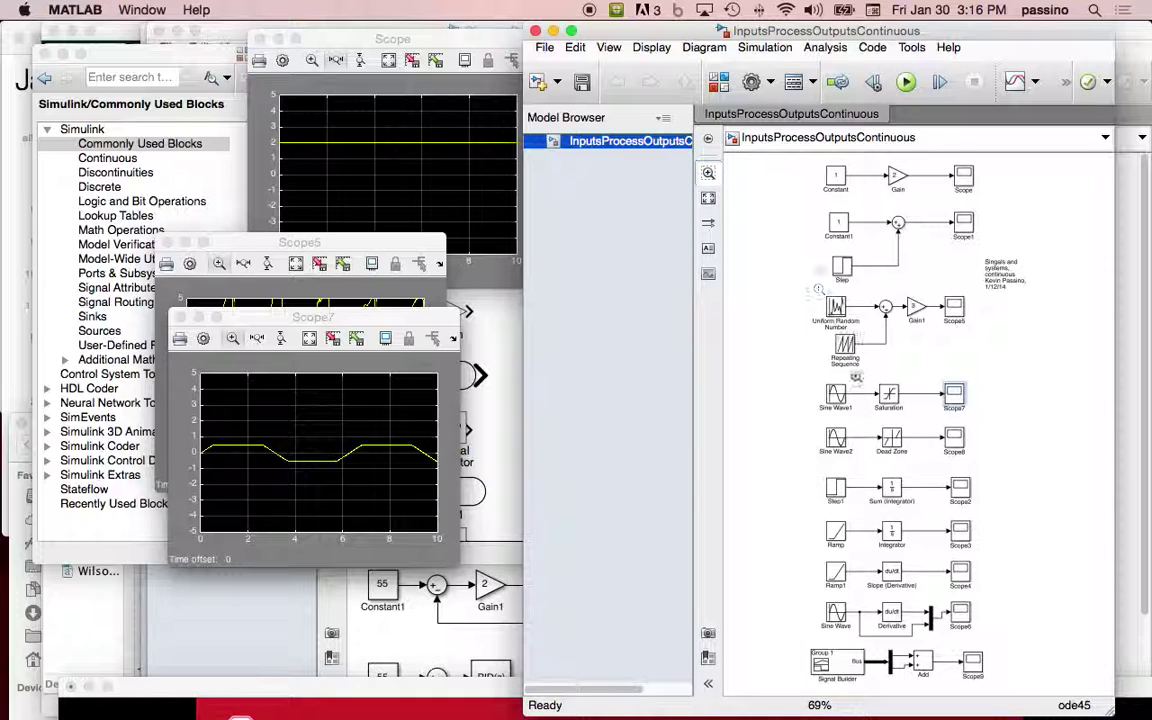
click(897, 450)
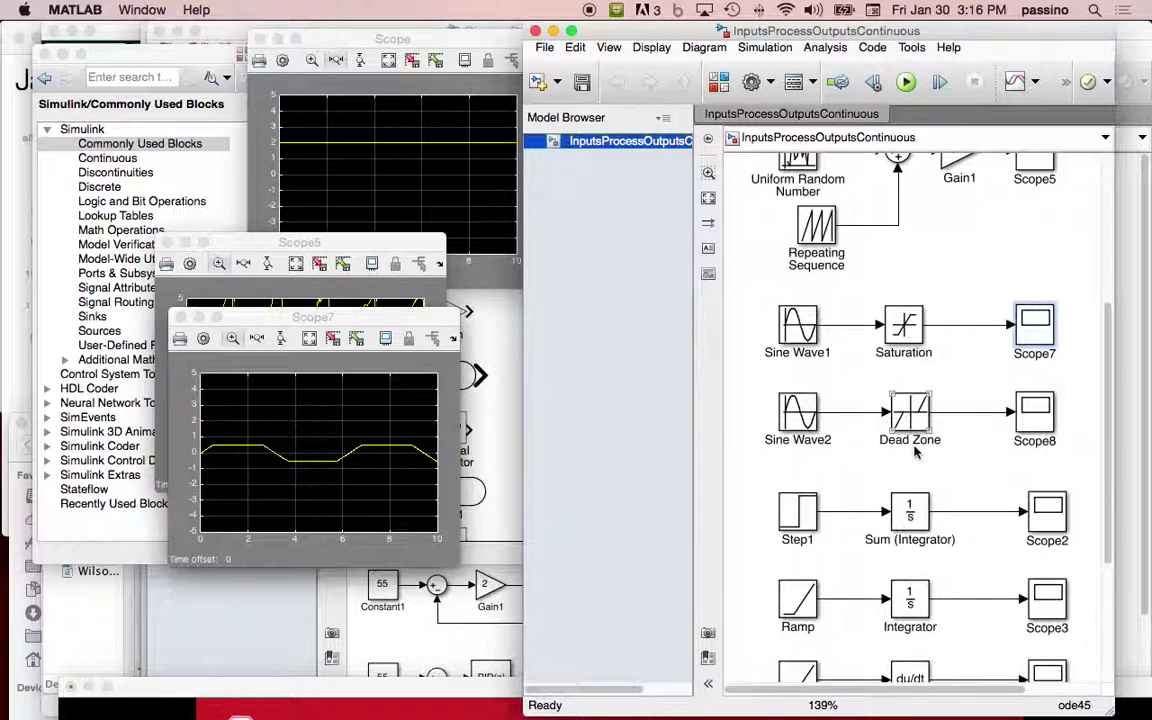
click(1035, 423)
double_click(1035, 423)
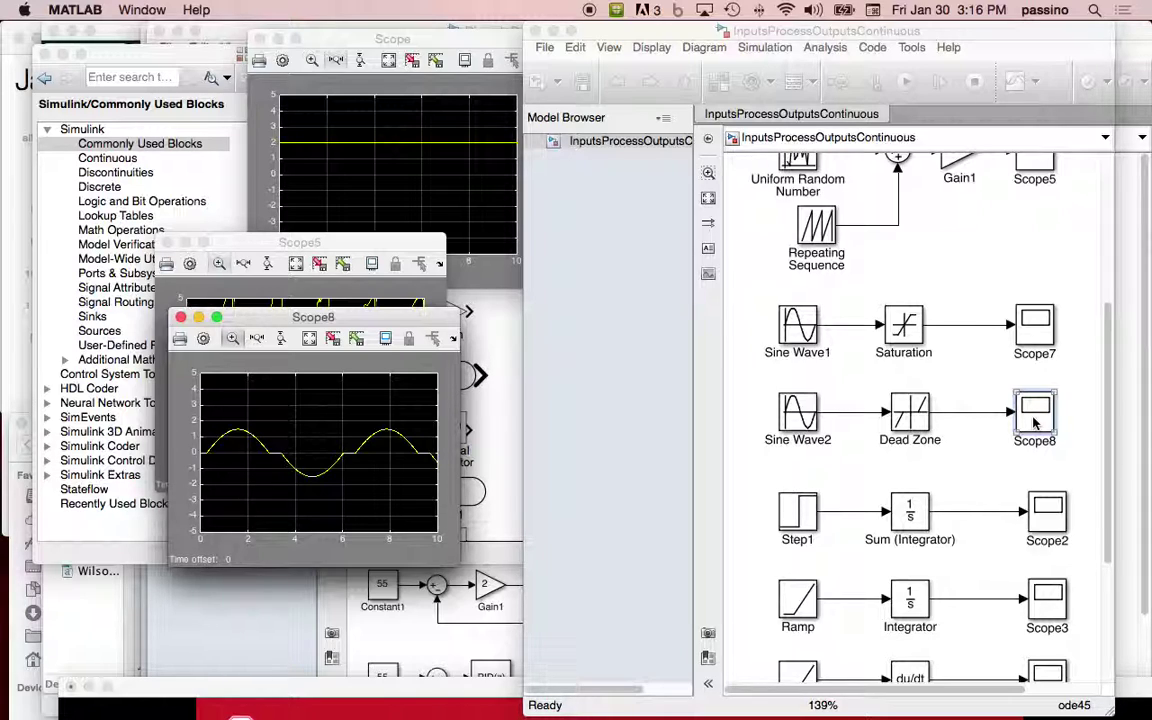
Open Scope2 to see Step1 integrated into a ramp reaching 5 near t=6.
click(1035, 424)
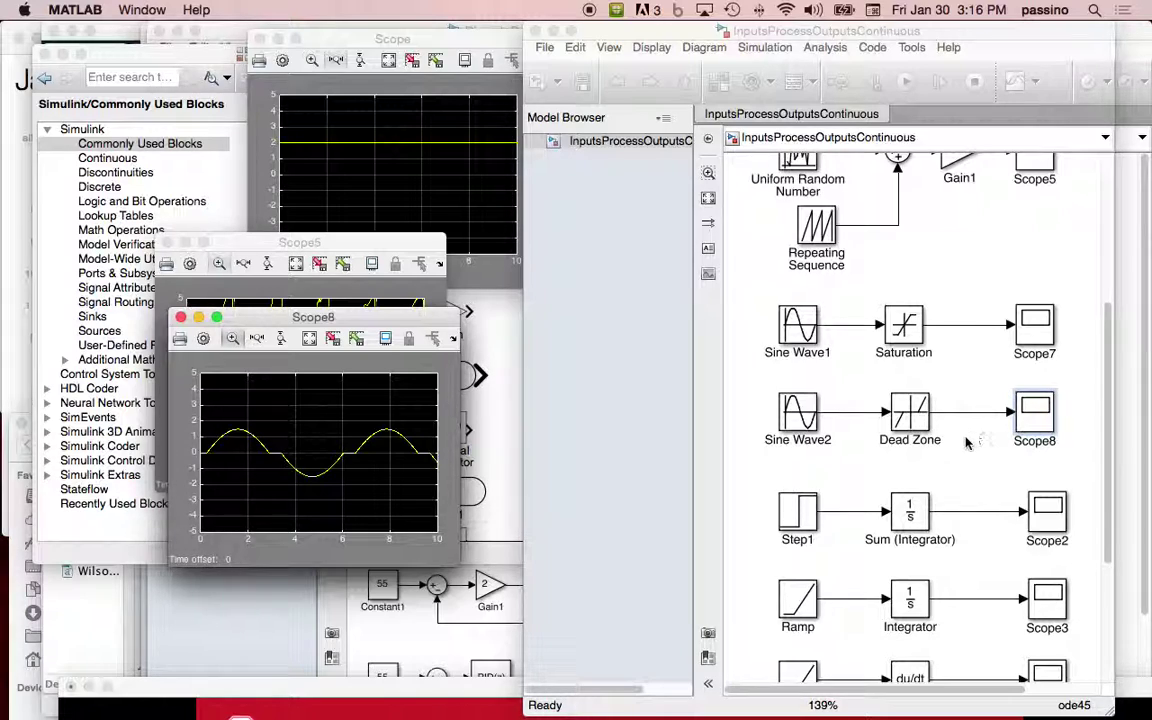
double_click(1048, 523)
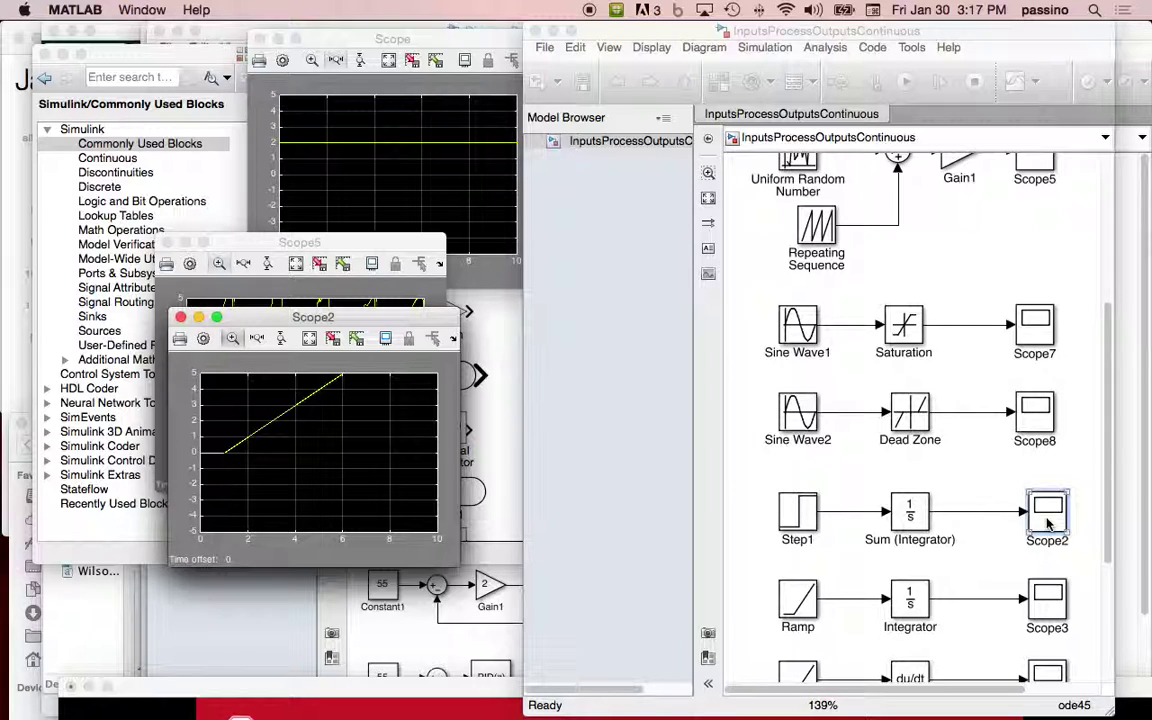
scroll(950, 565, up, 5)
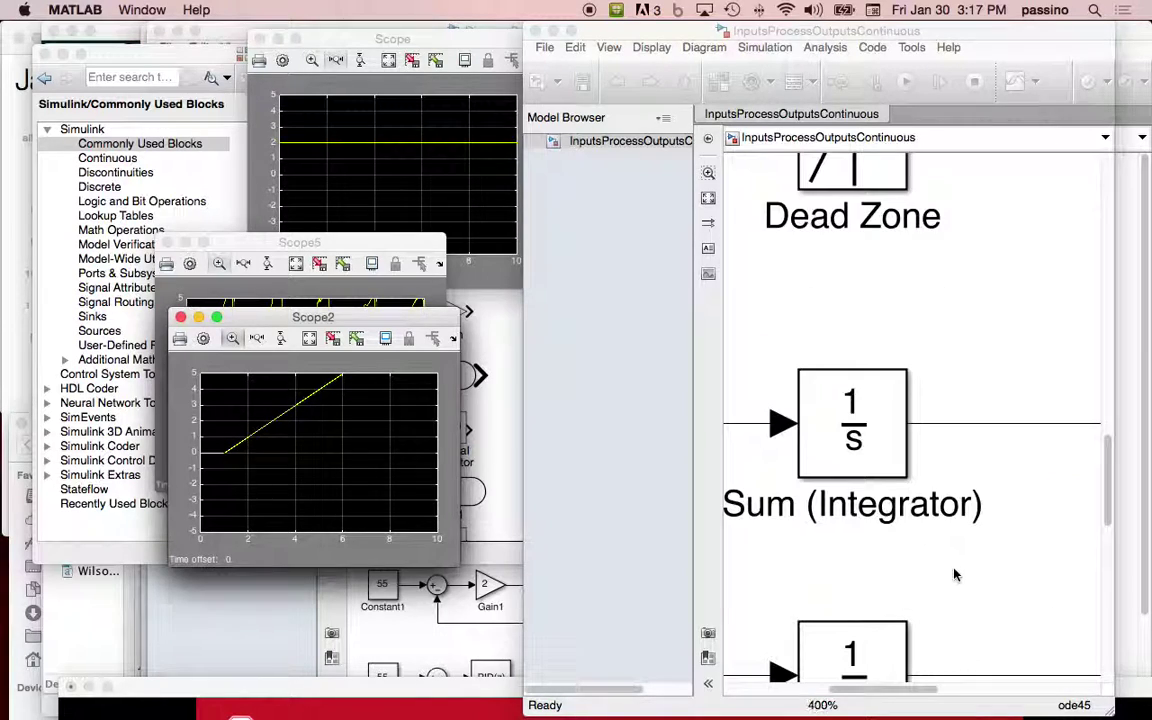
Open Scope3 to show the Ramp integrated into a parabolic curve rising to about 5.
click(635, 141)
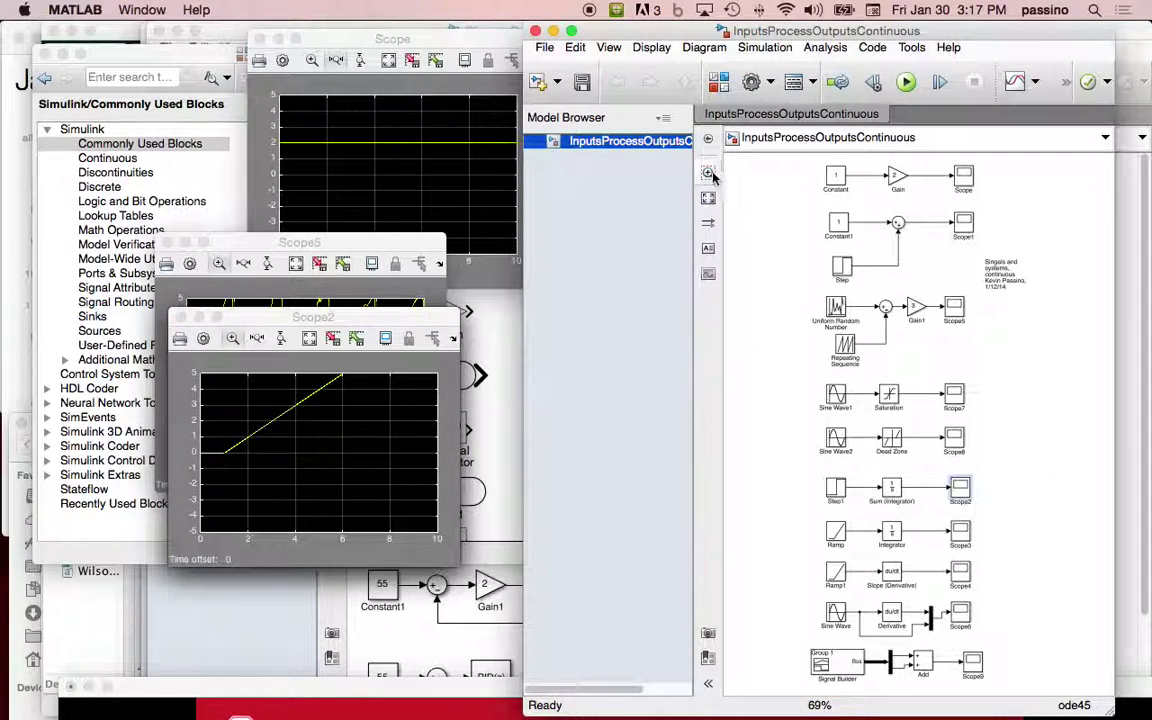
click(709, 175)
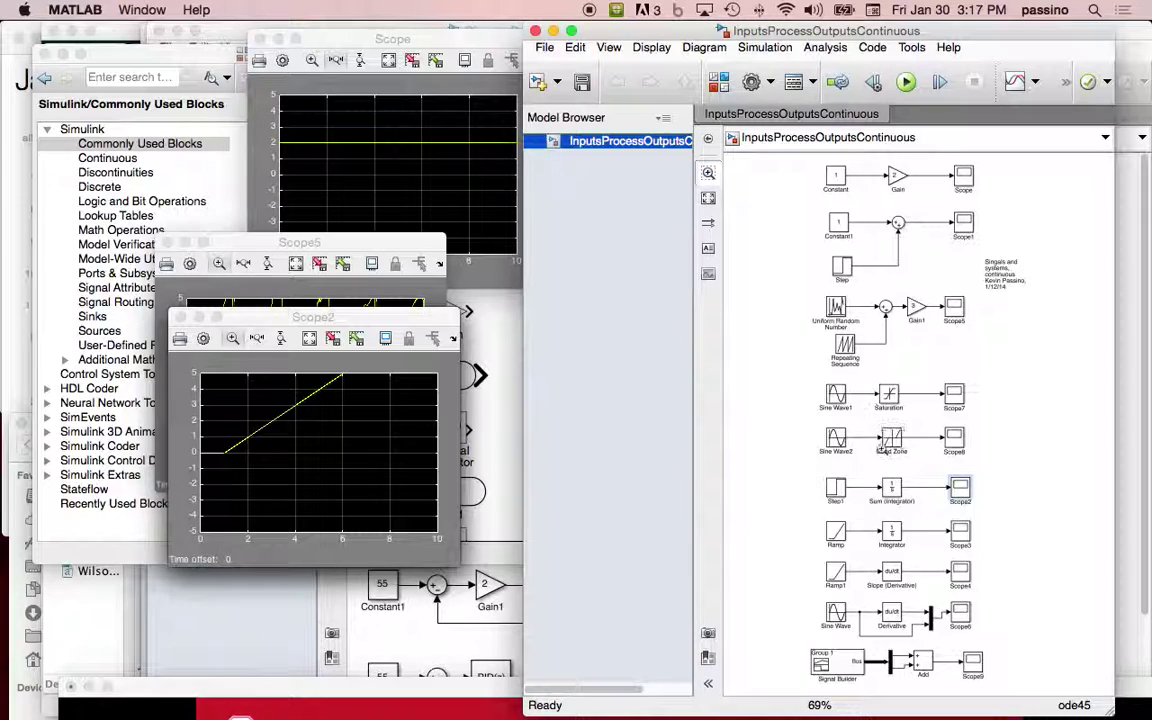
click(873, 527)
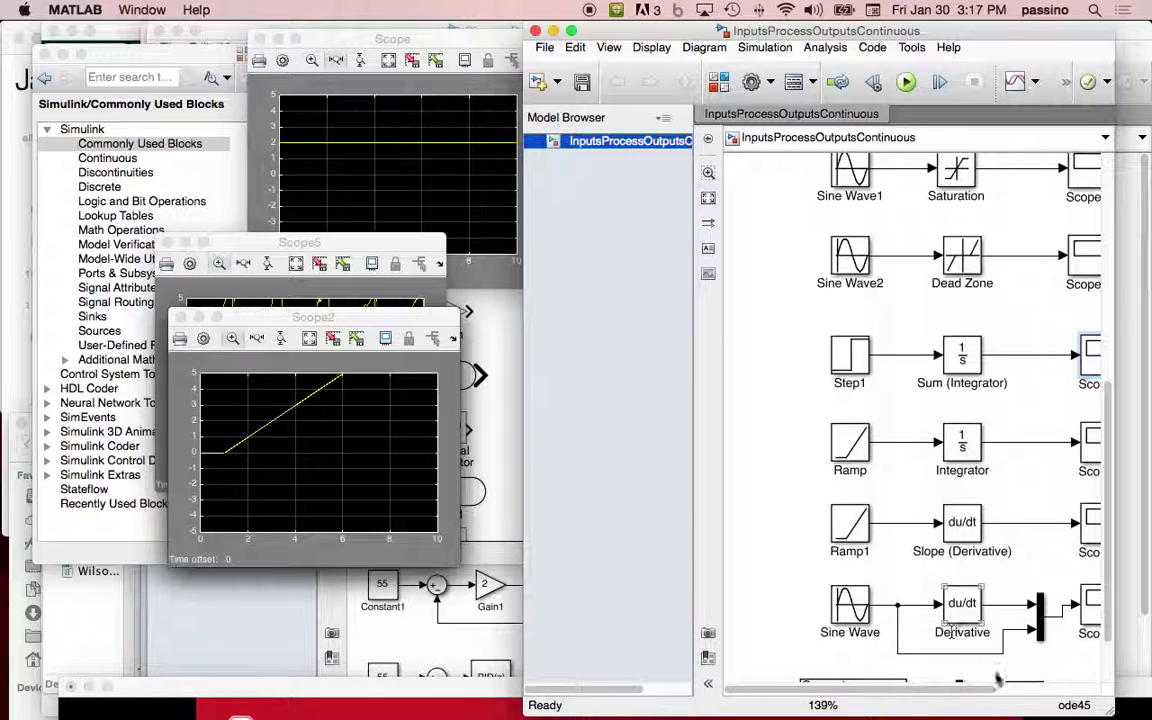
drag(977, 689, 1030, 690)
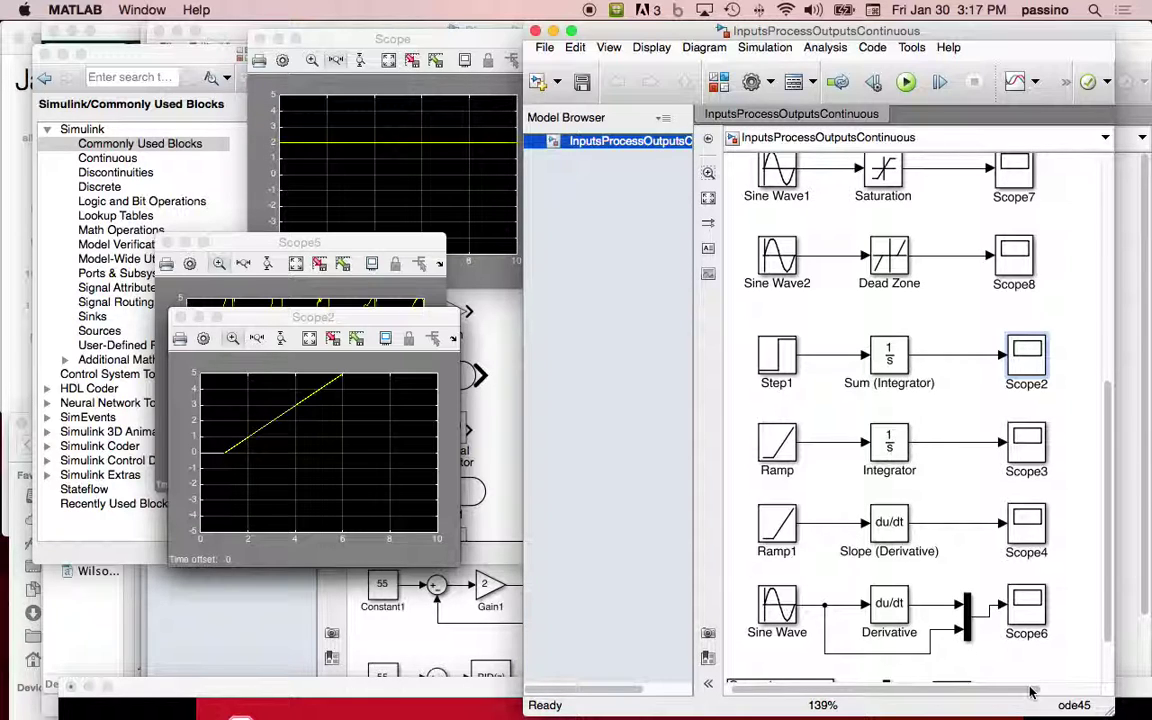
scroll(958, 497, down, 4)
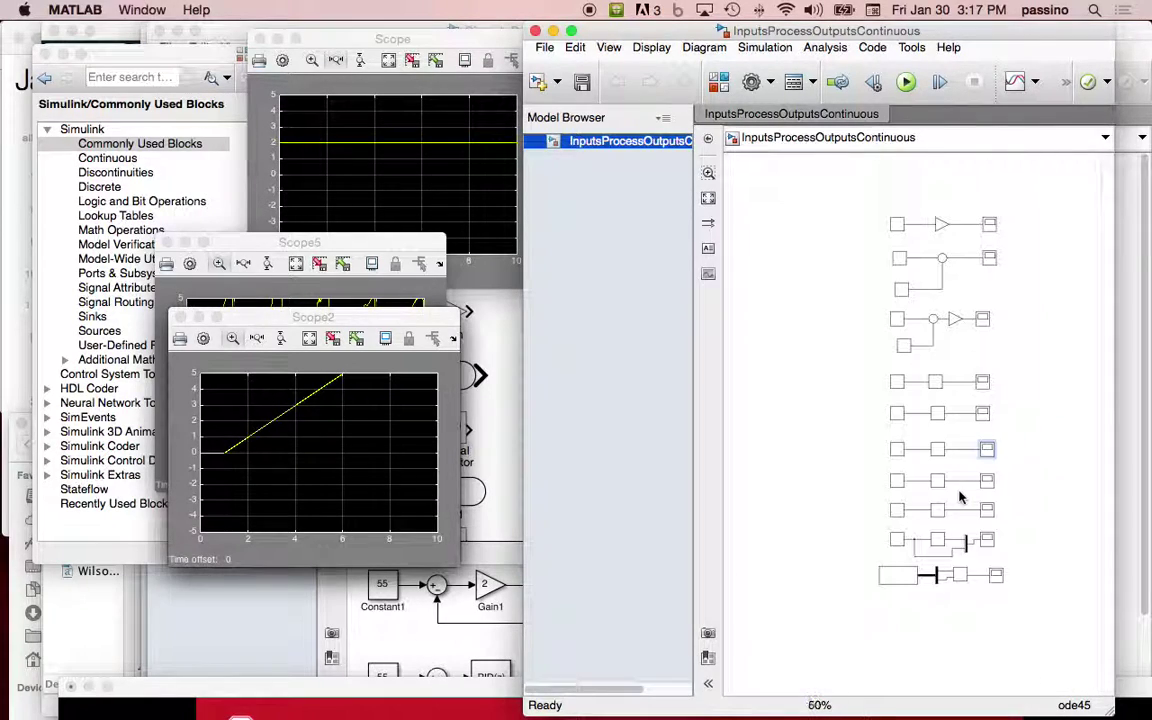
key(space)
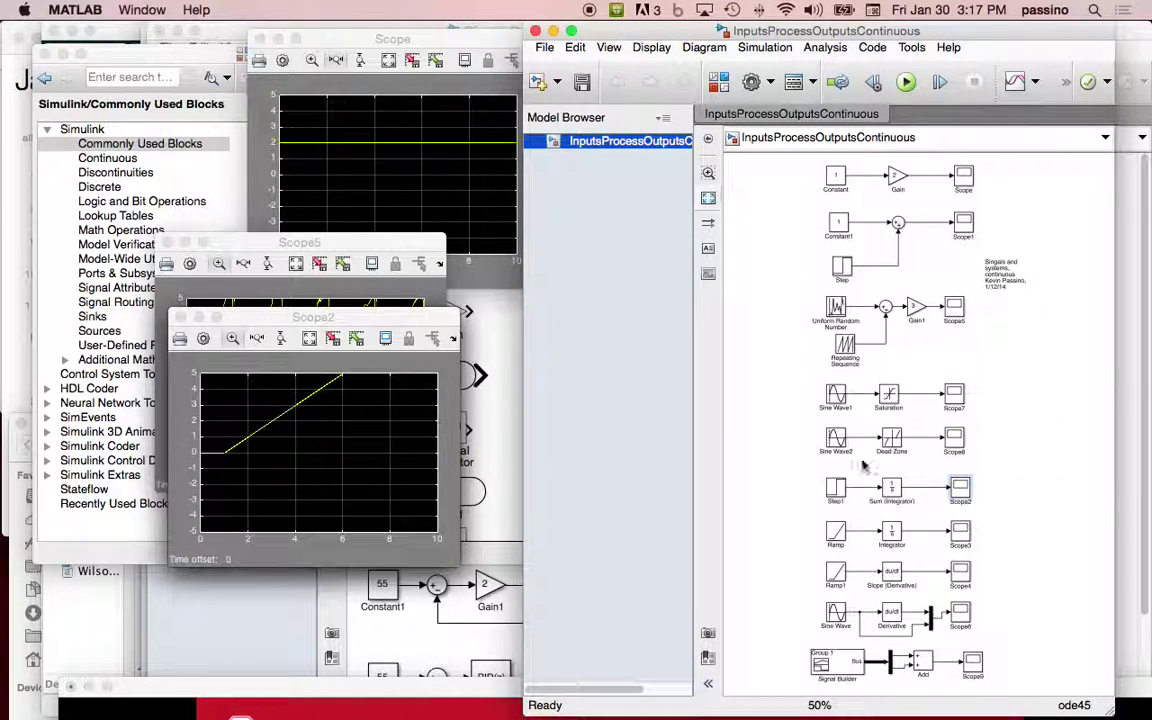
double_click(960, 537)
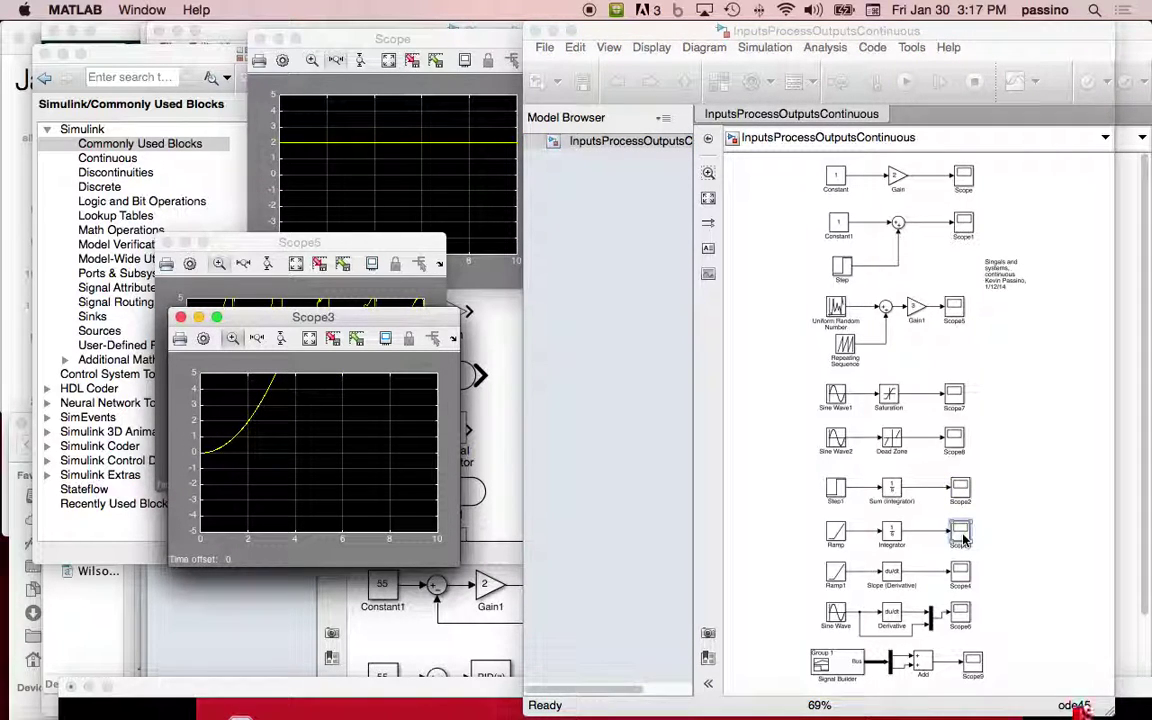
Zoom the diagram in around the Slope (Derivative) block.
scroll(963, 540, up, 5)
scroll(963, 540, down, 3)
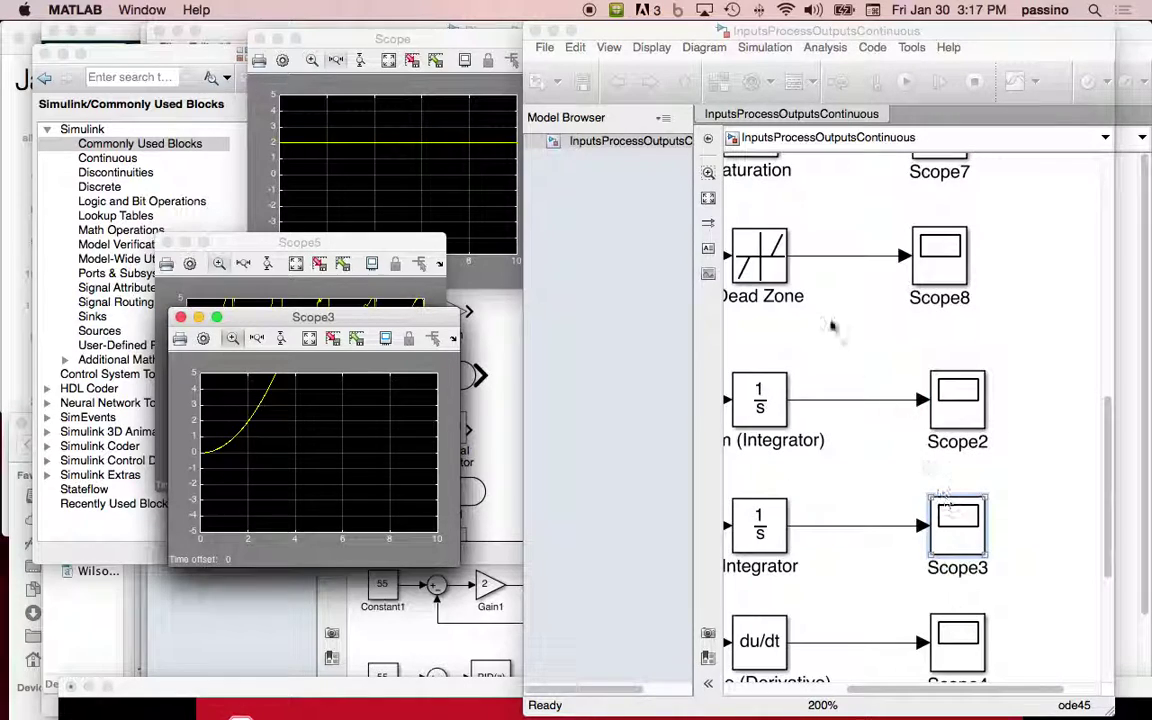
click(708, 197)
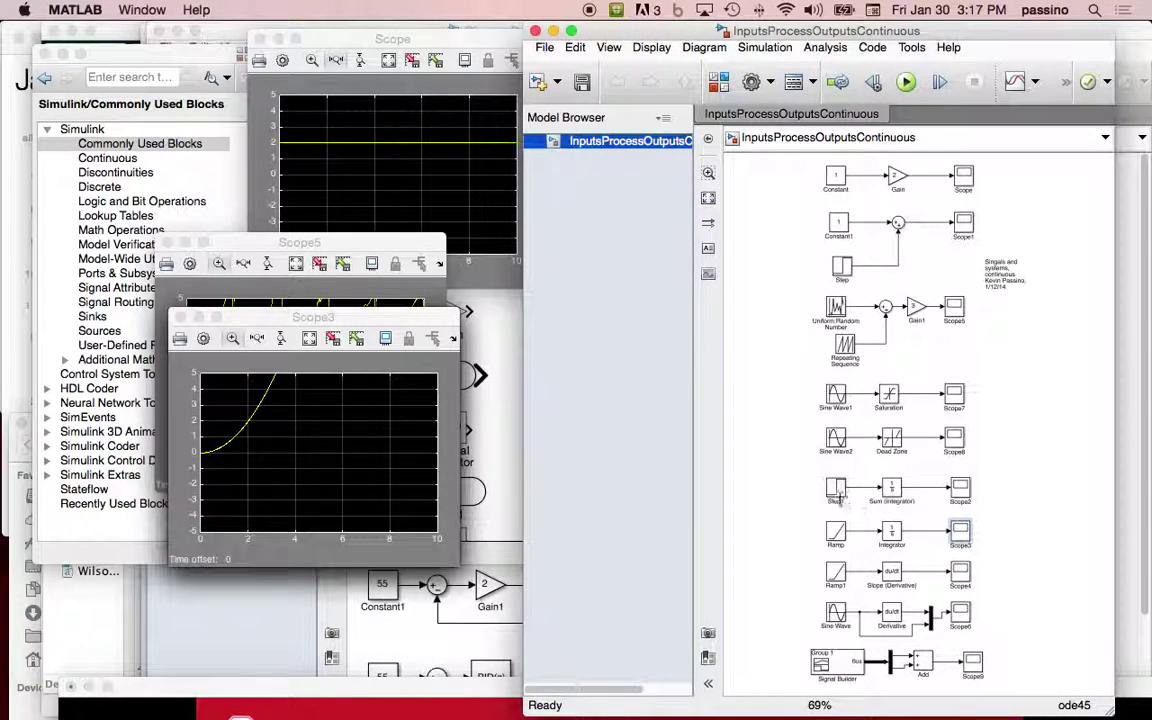
click(709, 174)
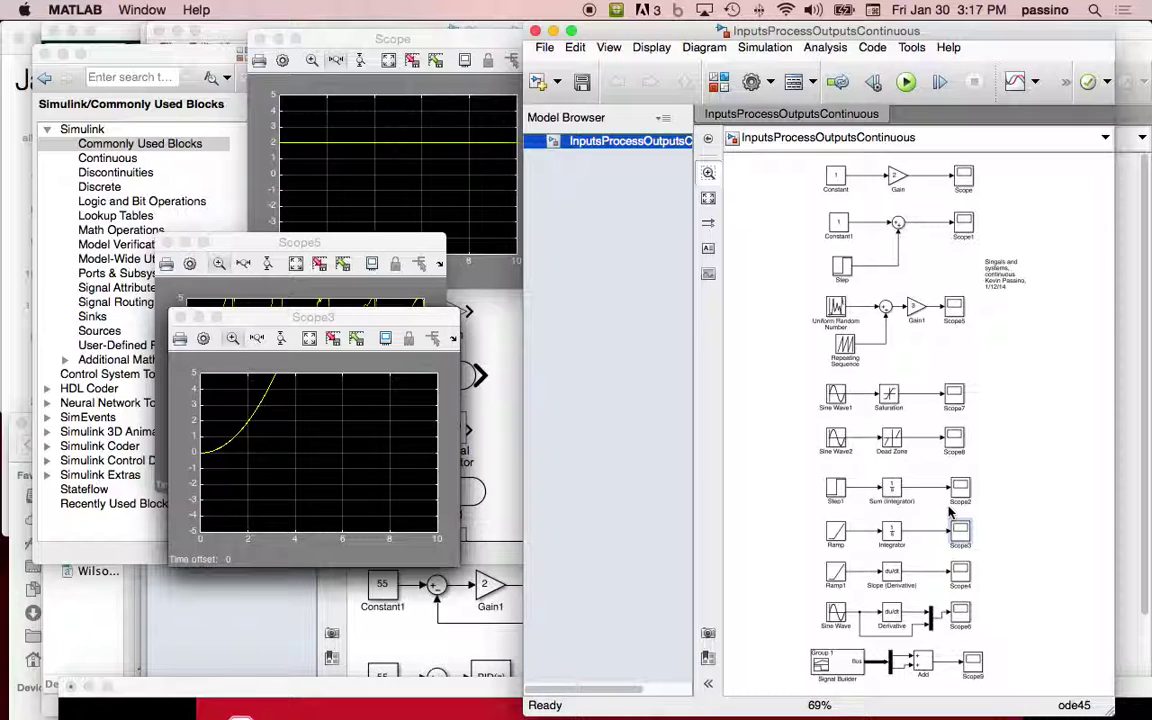
click(709, 174)
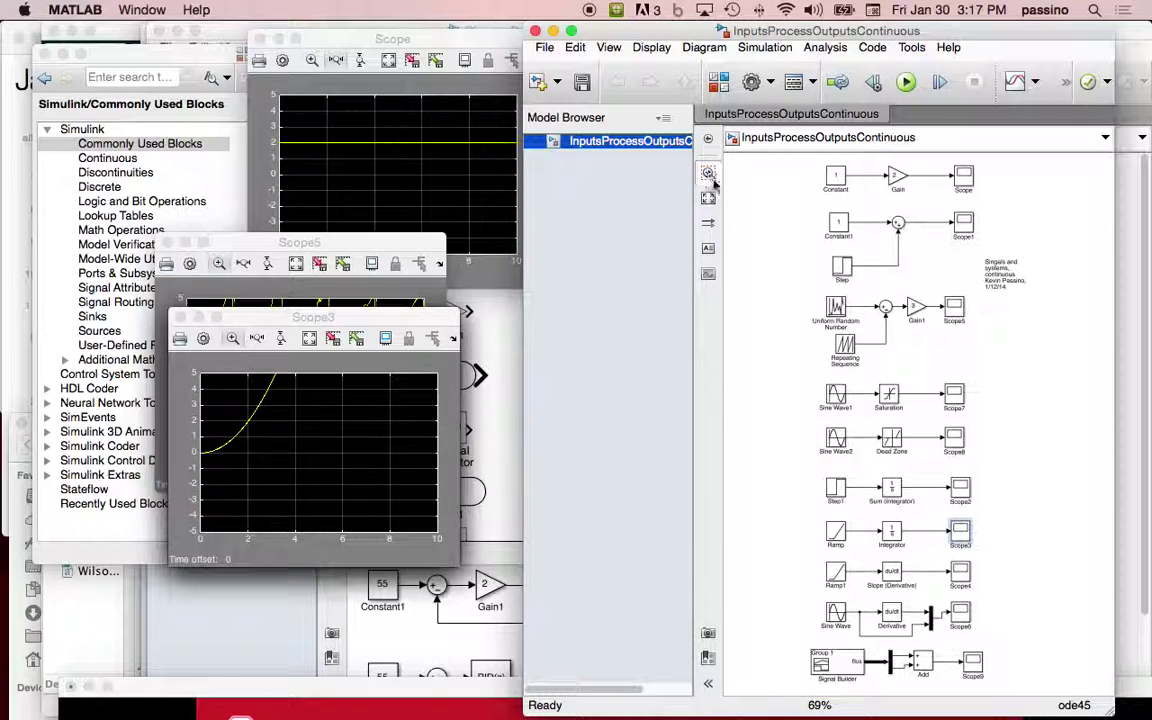
click(900, 578)
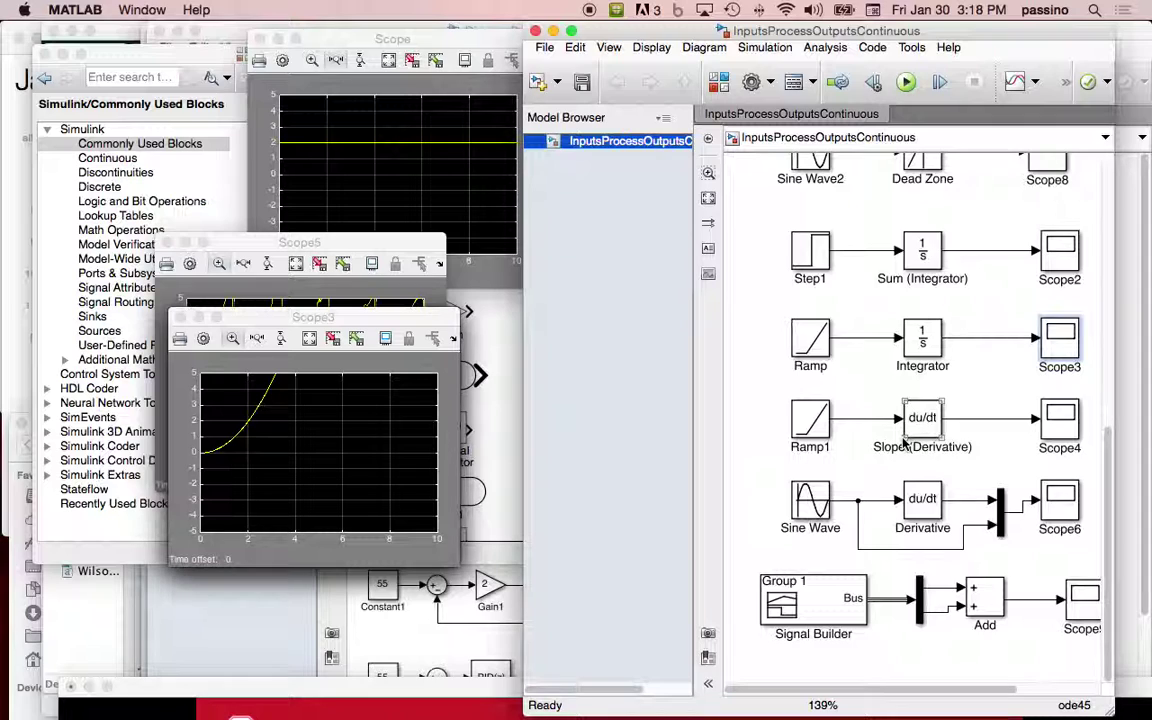
Open Scope6 to show the sine wave with its derivative, then select the Signal Builder block.
double_click(1060, 497)
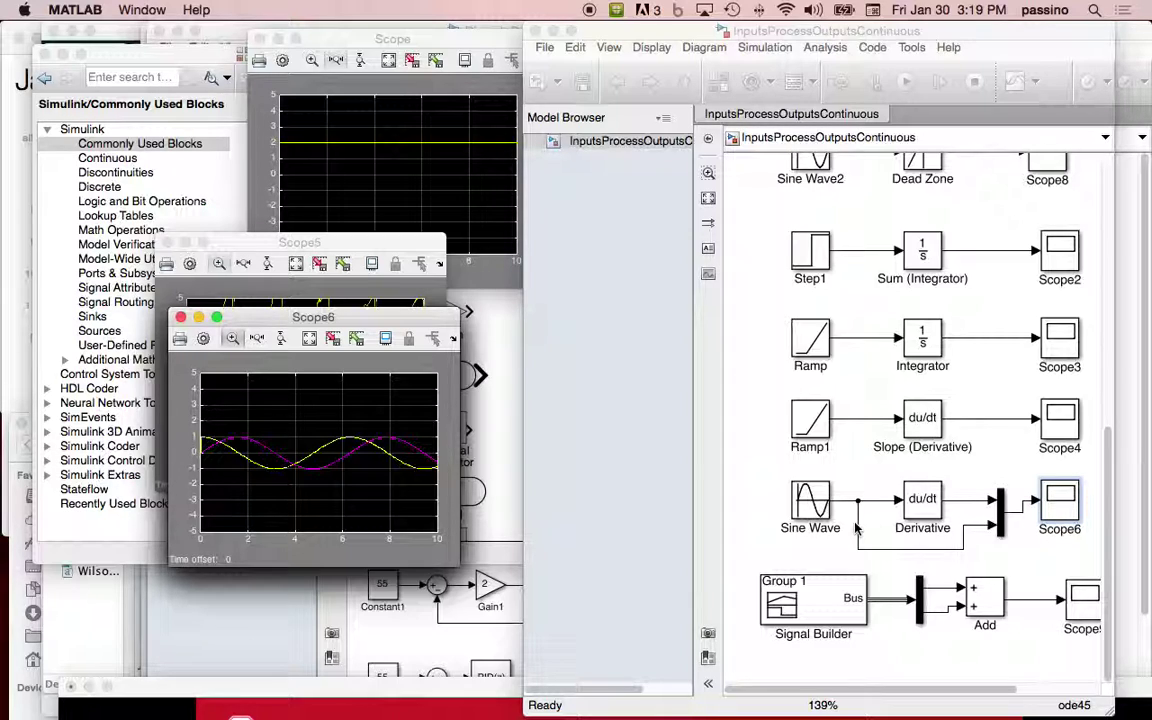
click(818, 601)
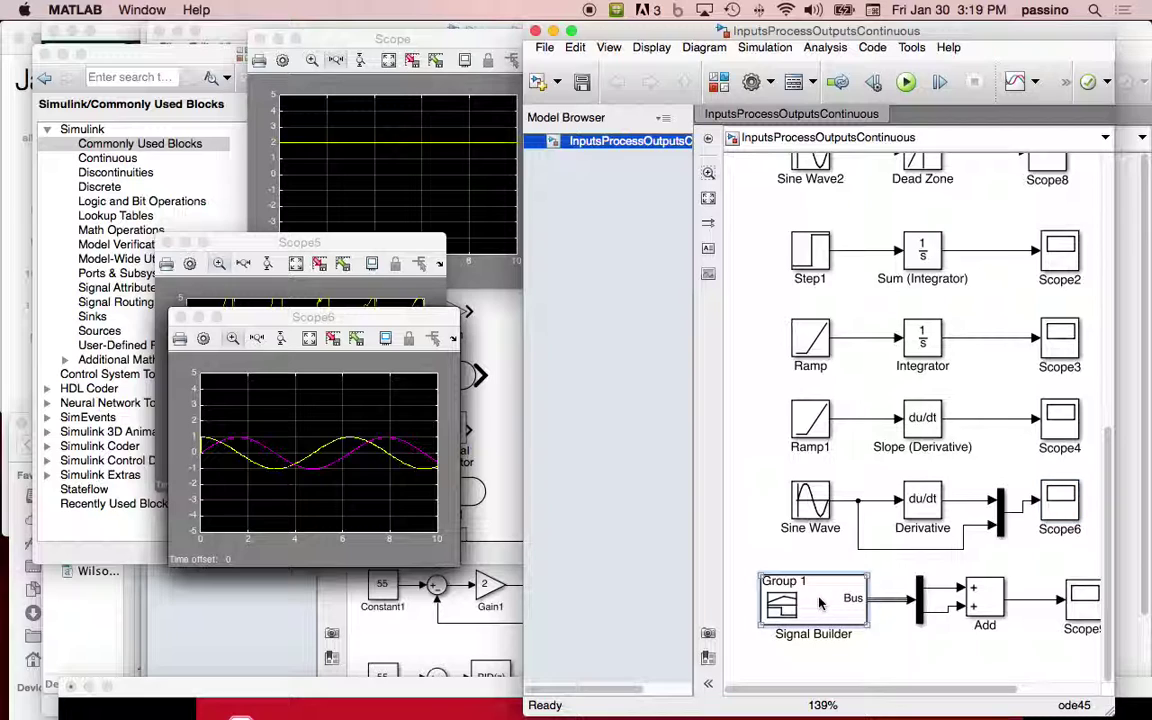
double_click(818, 601)
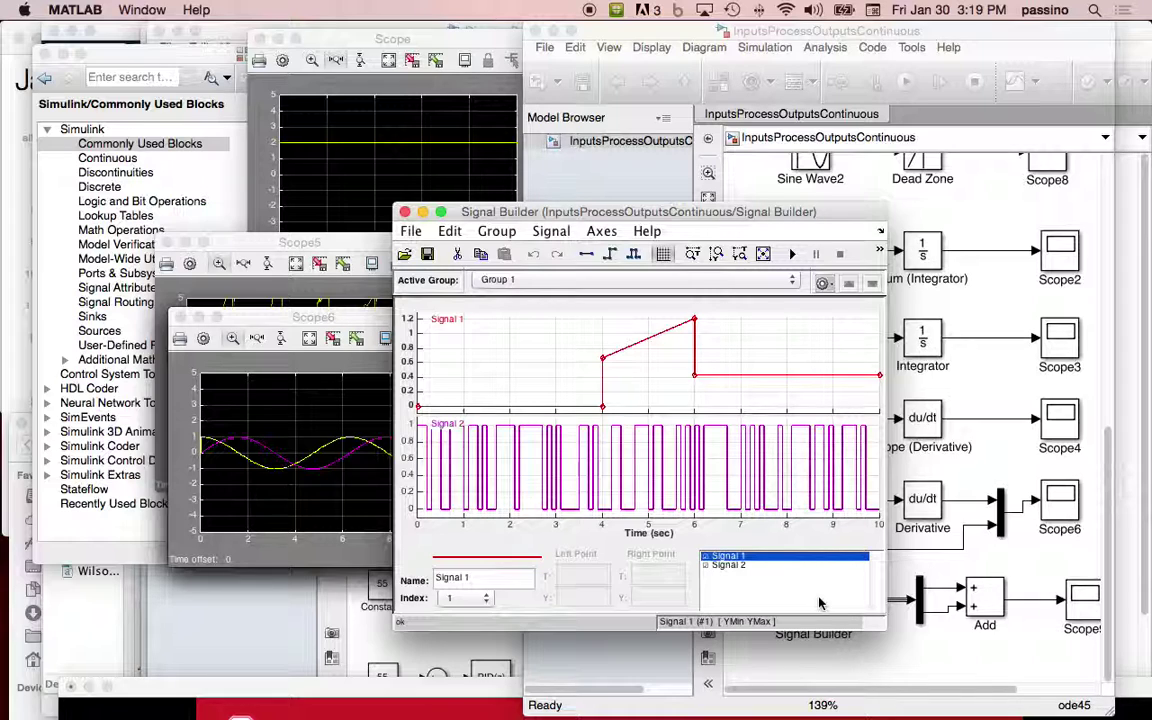
drag(406, 212, 406, 220)
click(404, 257)
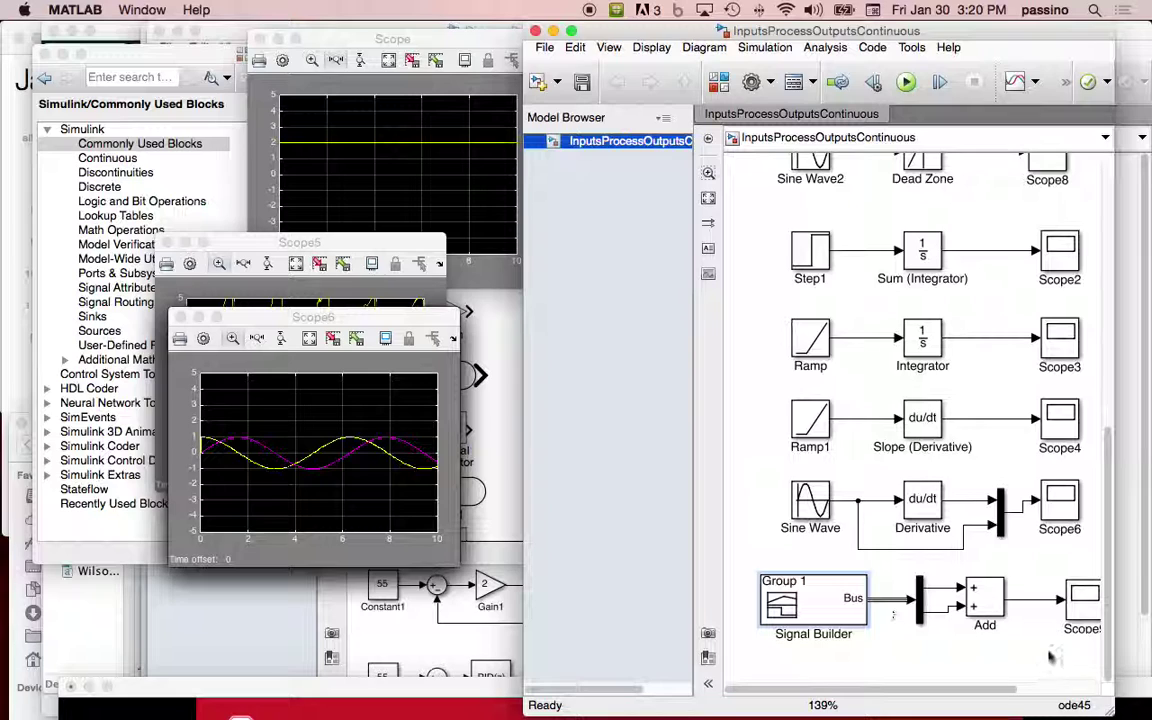
Open Scope9's summed Signal Builder plot in a small window and fit the whole model to view.
double_click(1087, 617)
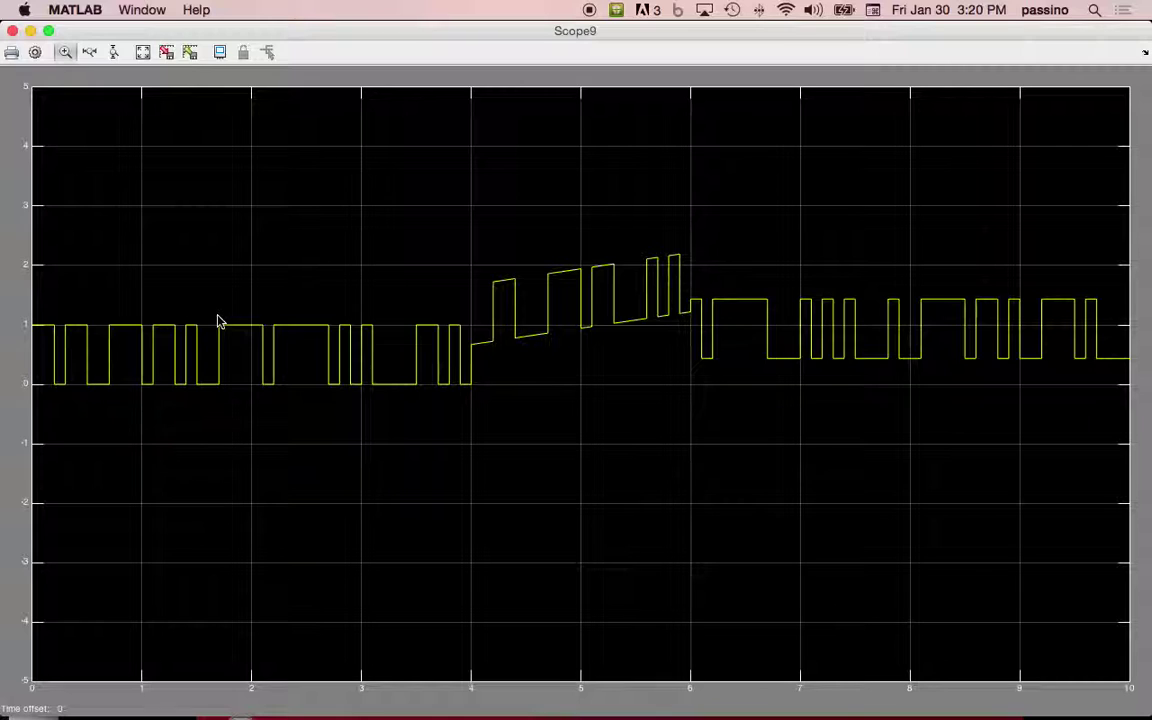
click(50, 32)
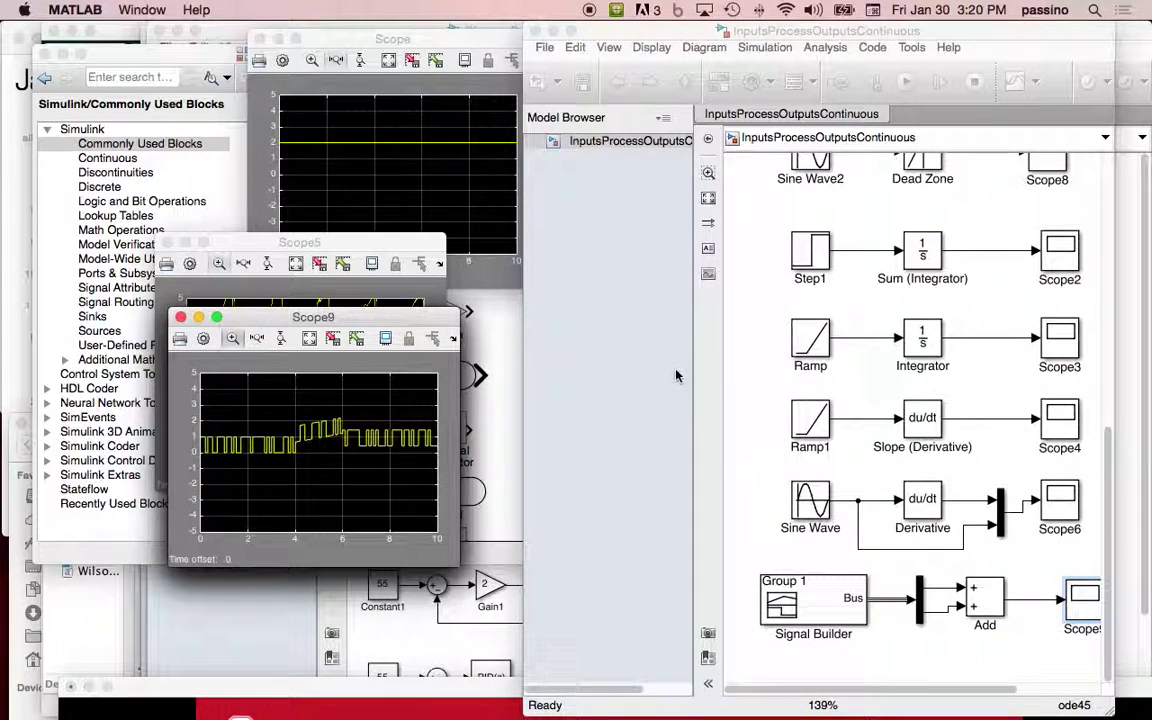
click(745, 423)
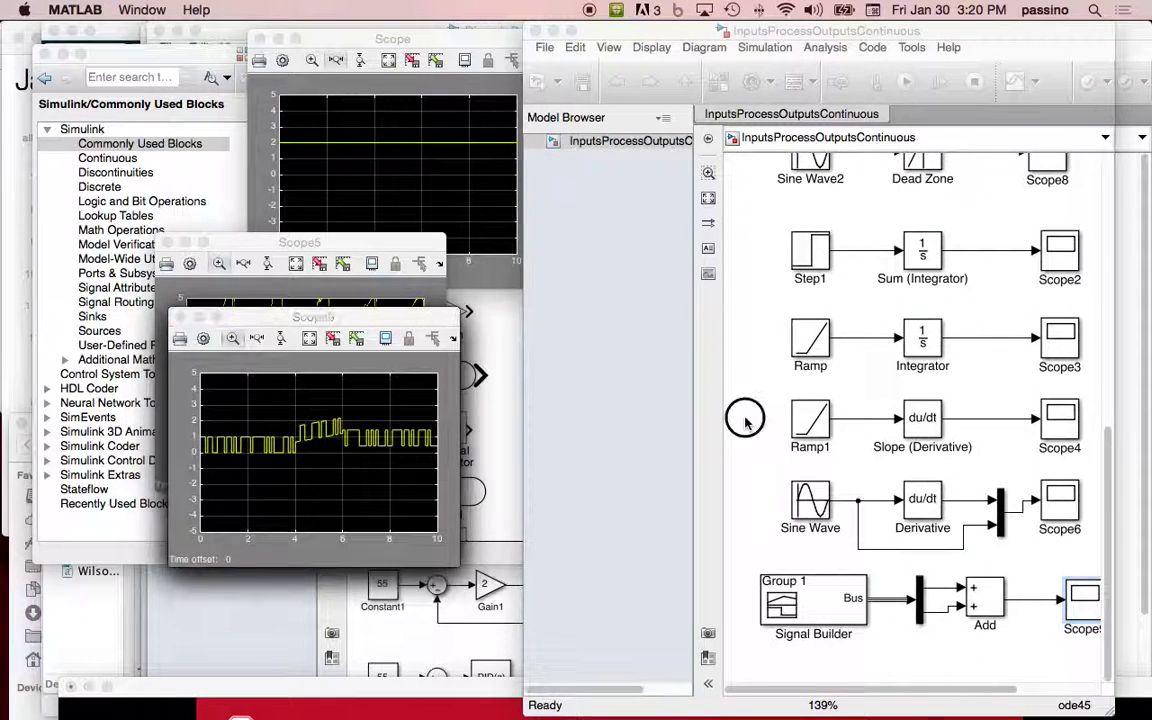
click(707, 199)
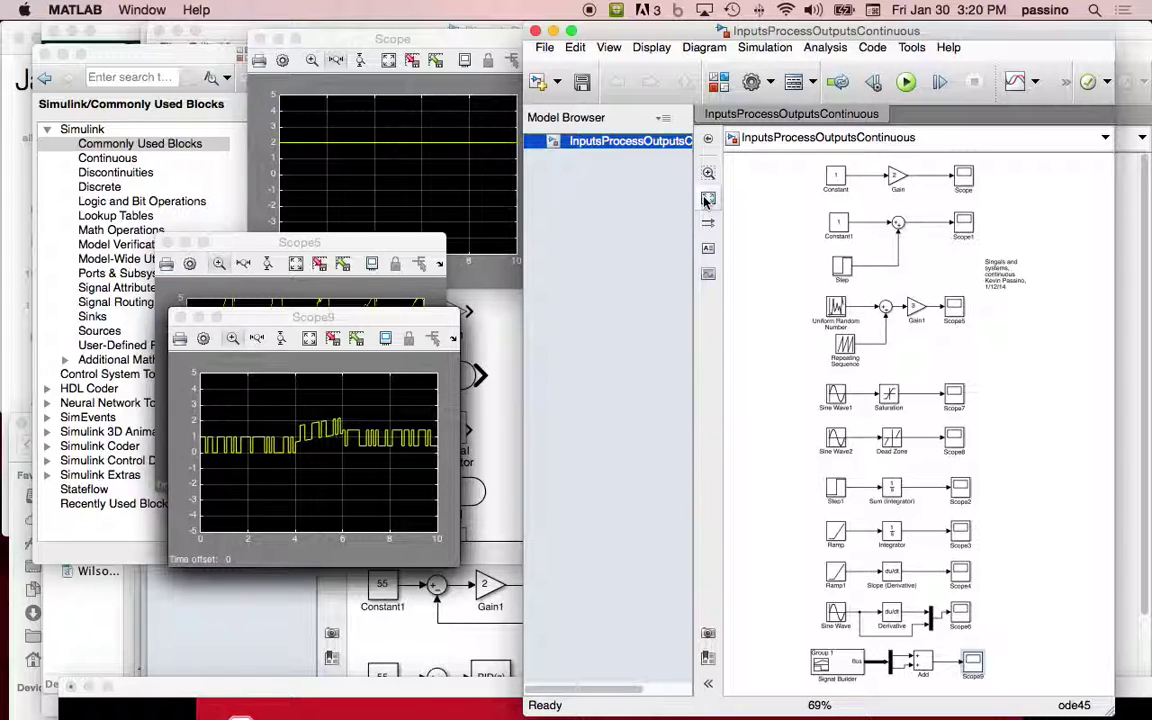
Close InputsProcessOutputsContinuous and bring InputsProcessOutputsDiscrete forward, shifted slightly left.
click(536, 32)
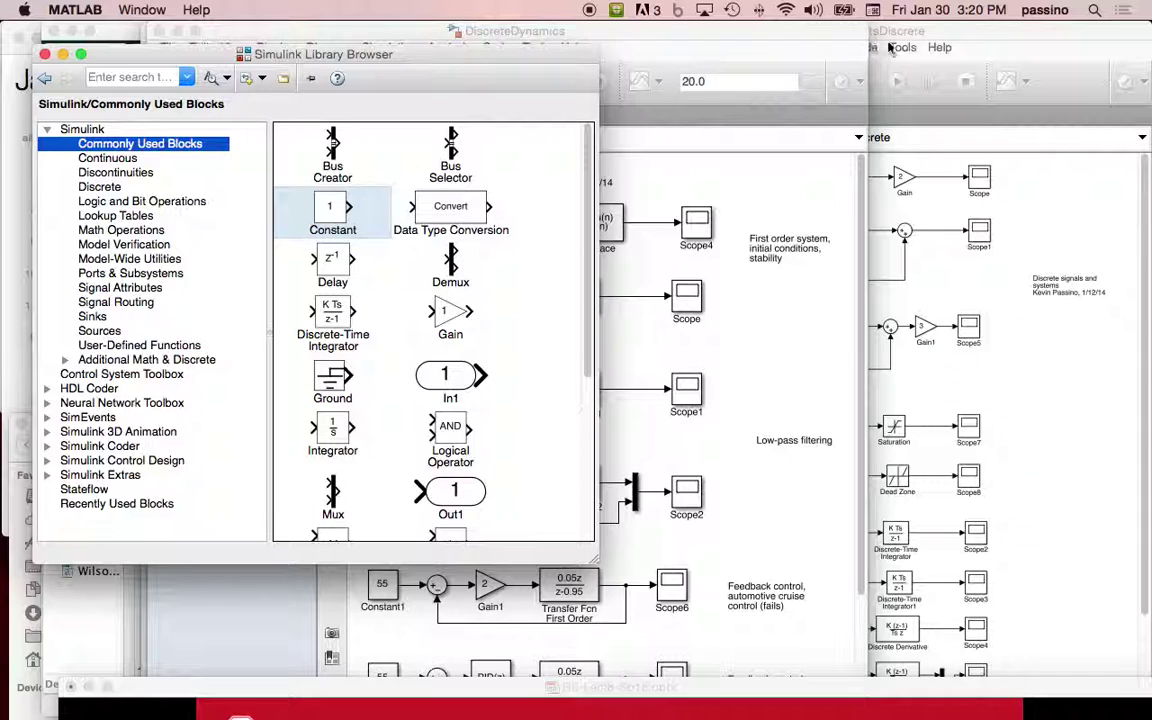
click(955, 37)
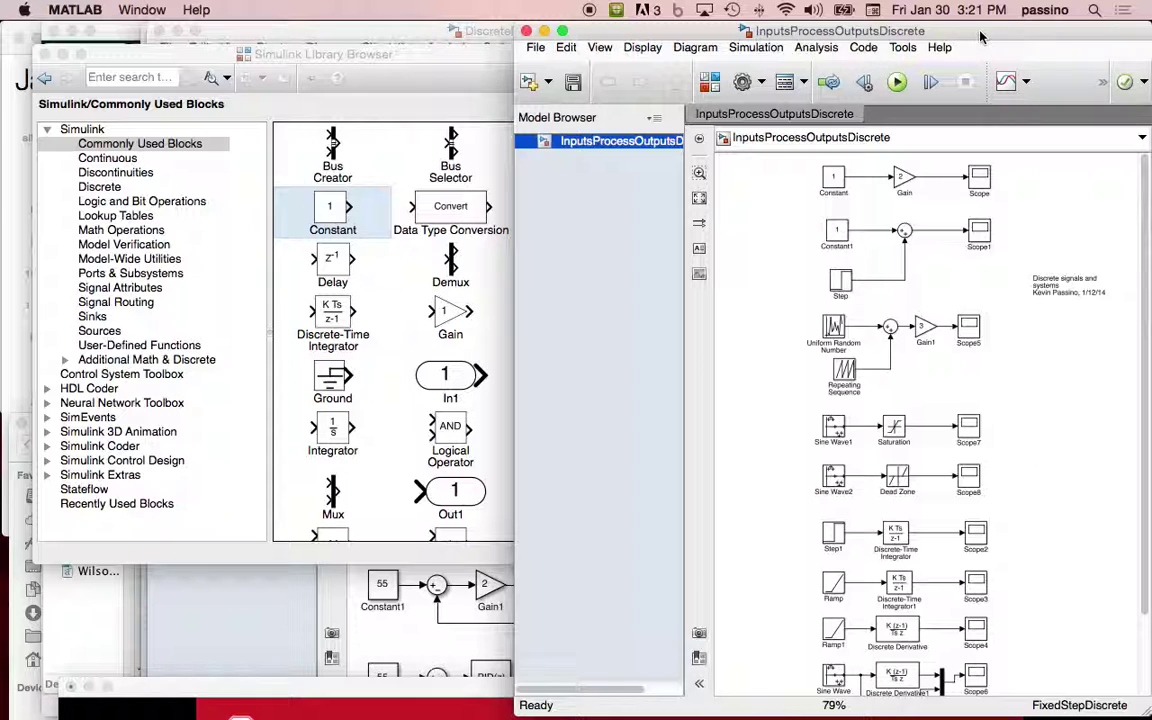
drag(980, 37, 916, 37)
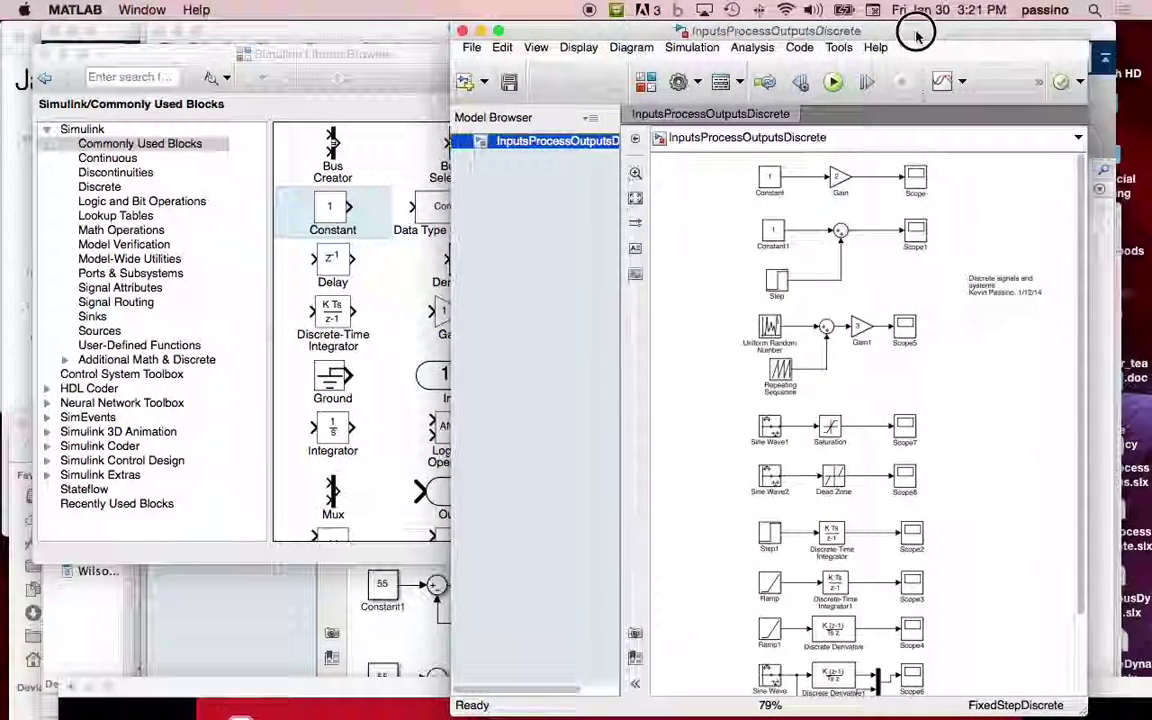
click(698, 84)
click(705, 114)
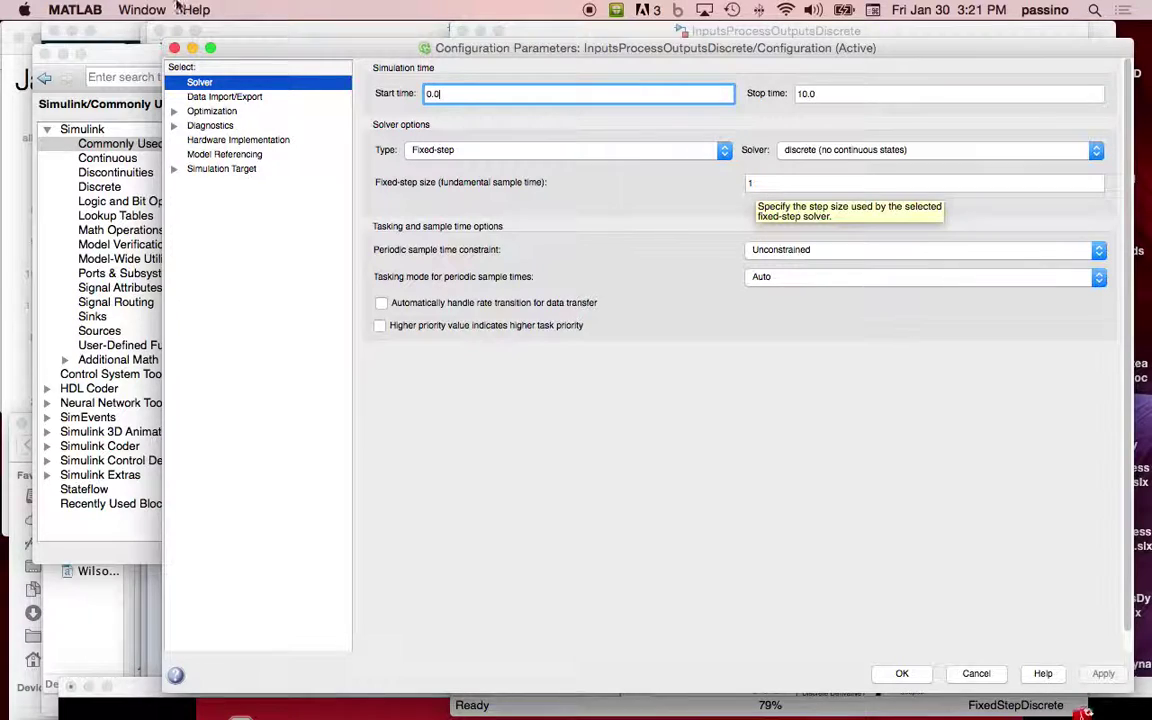
click(175, 47)
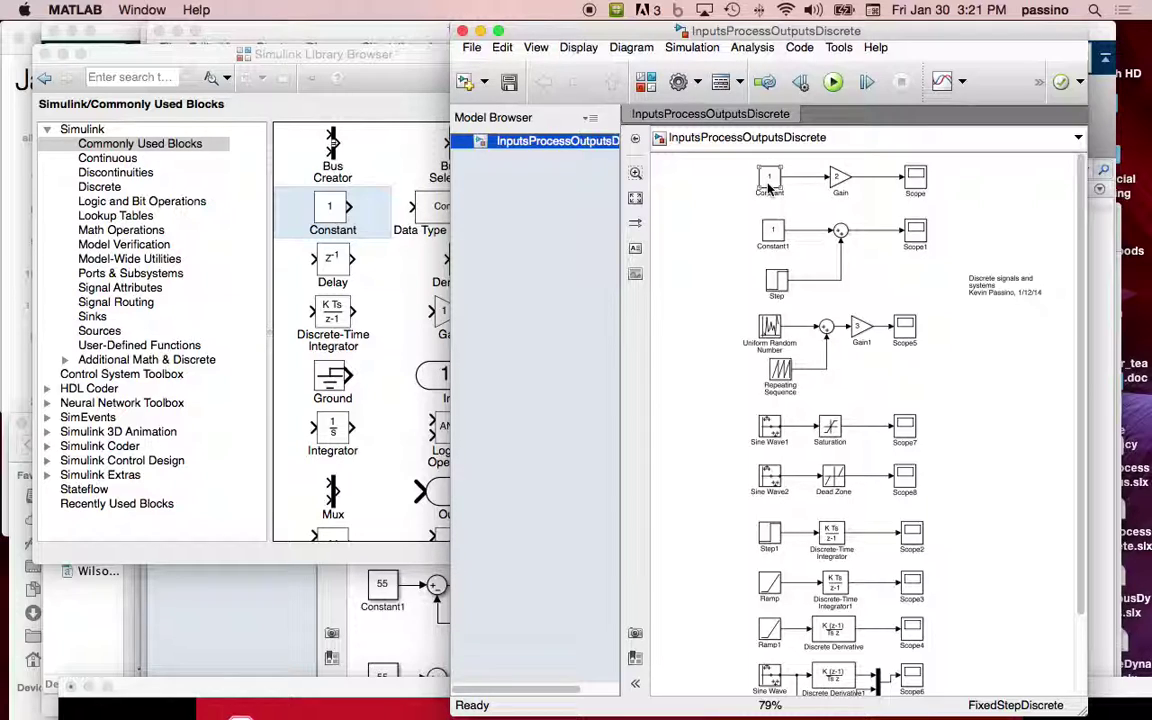
Open the top-row Scope of the gain output, move it to the upper left and enlarge it.
click(842, 179)
click(865, 183)
double_click(915, 178)
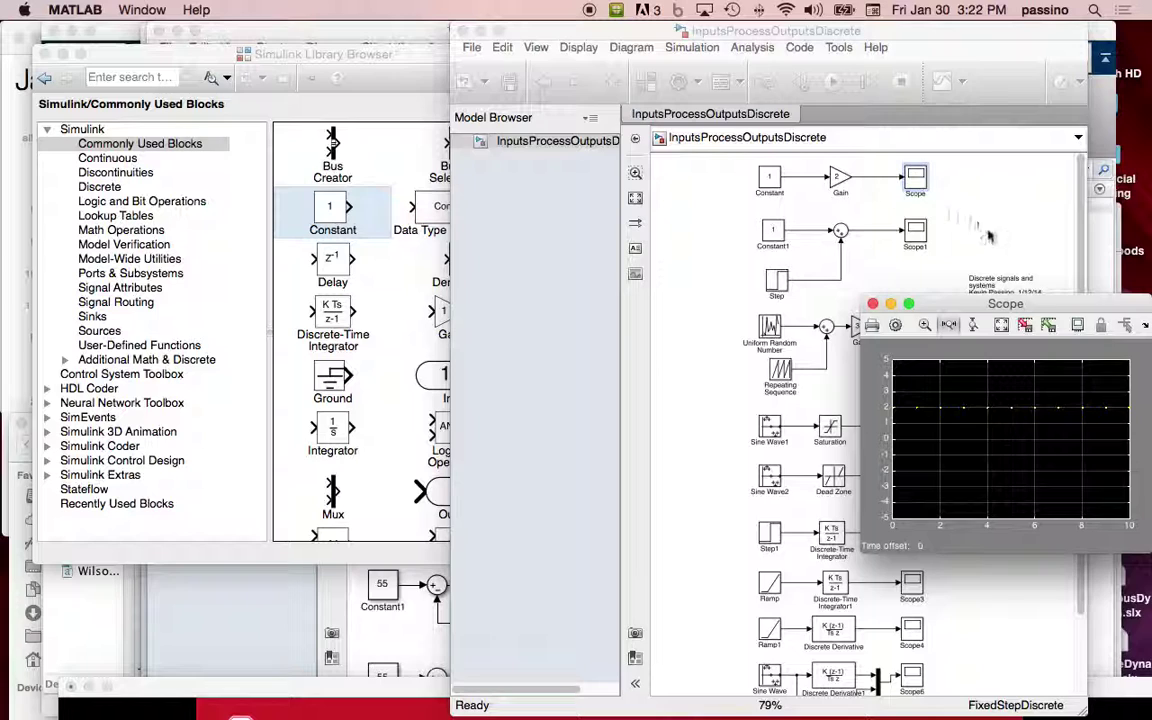
click(965, 312)
drag(965, 312, 241, 92)
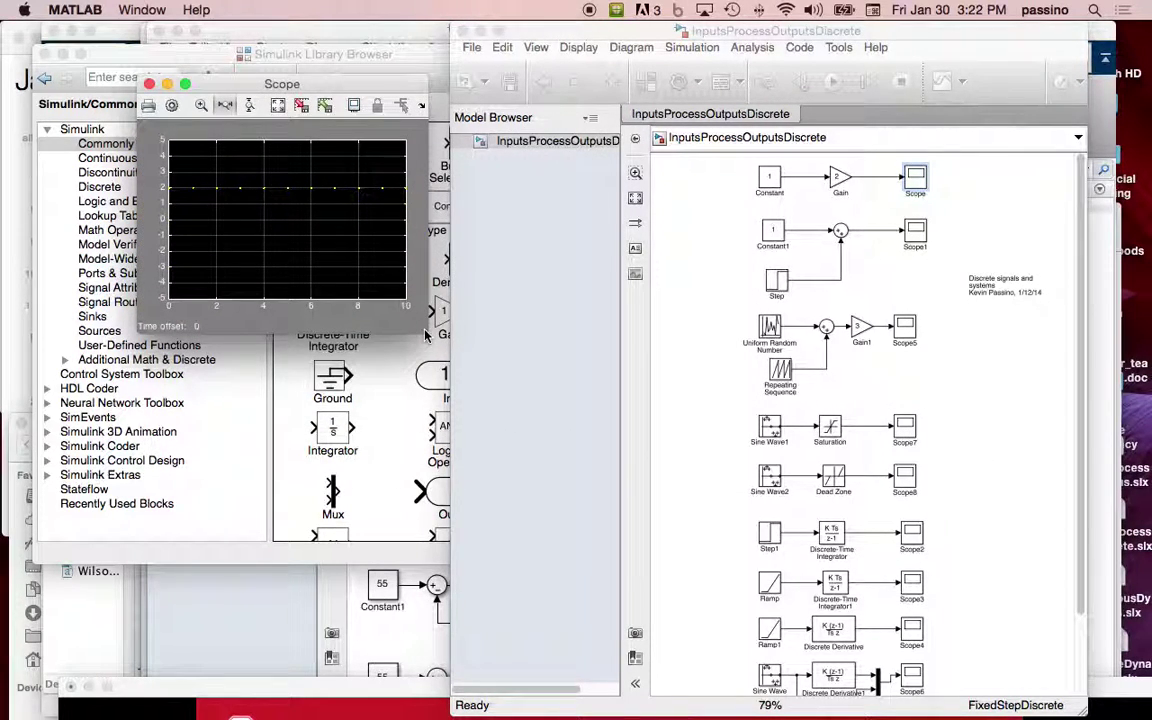
click(443, 372)
drag(428, 335, 538, 489)
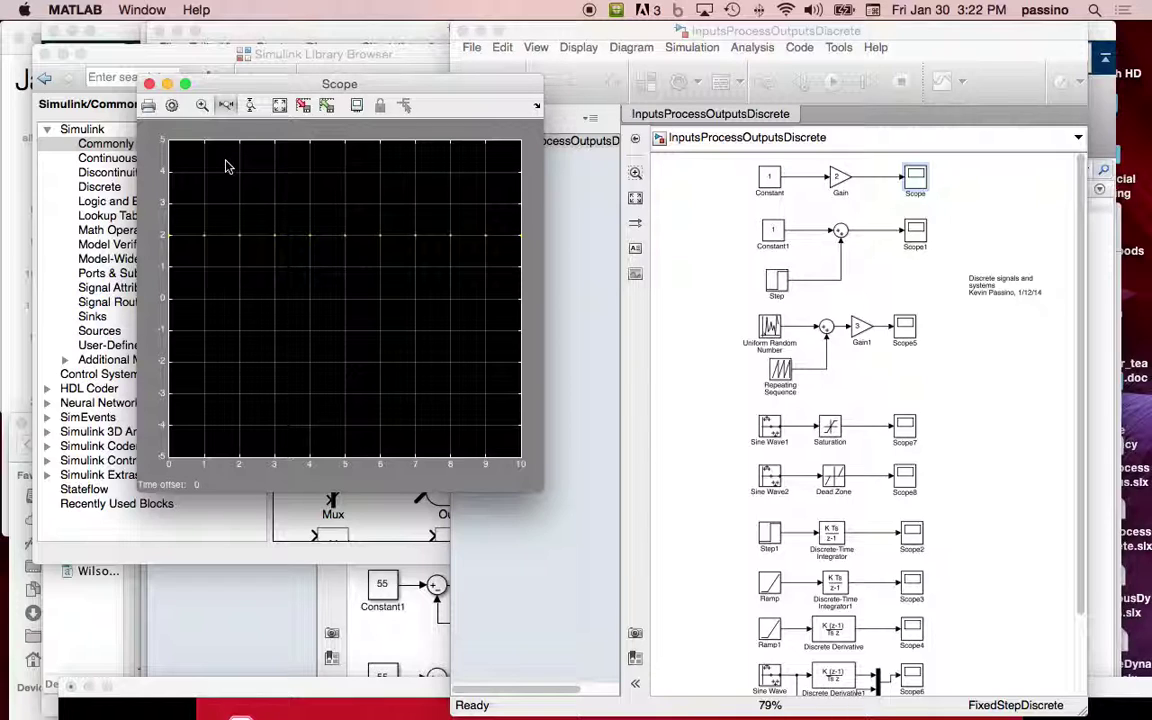
In Scope parameters, keep Decimation sampling and apply a solid trace line.
click(172, 105)
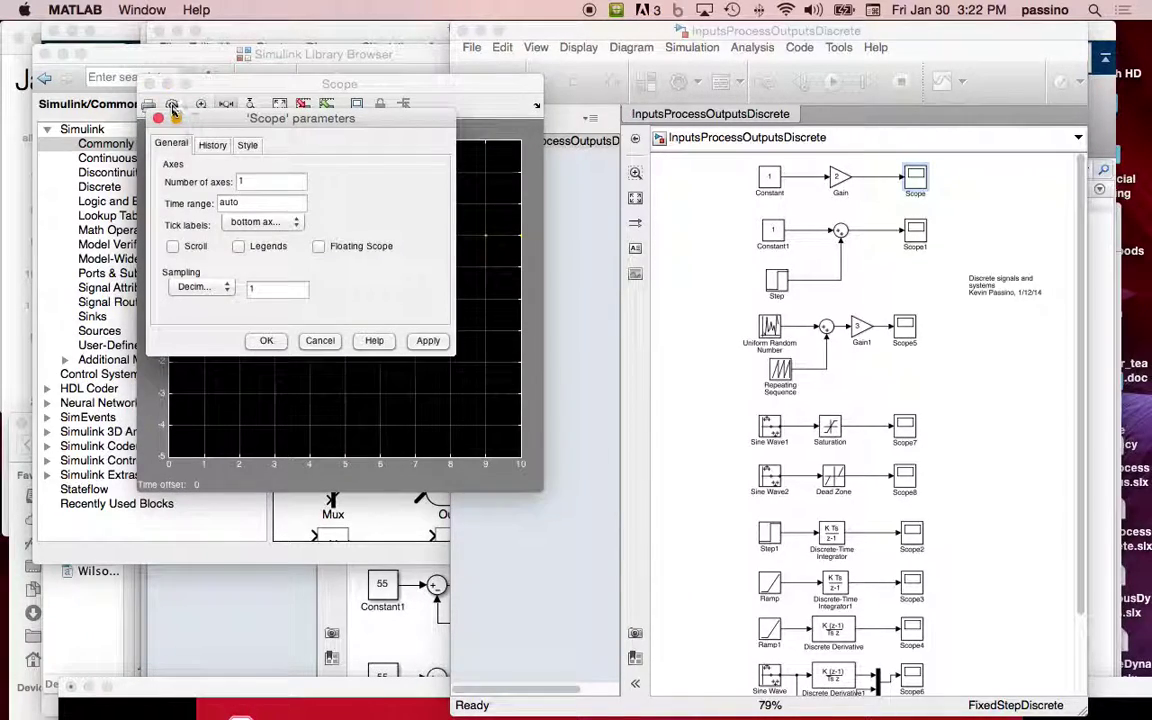
drag(210, 122, 596, 120)
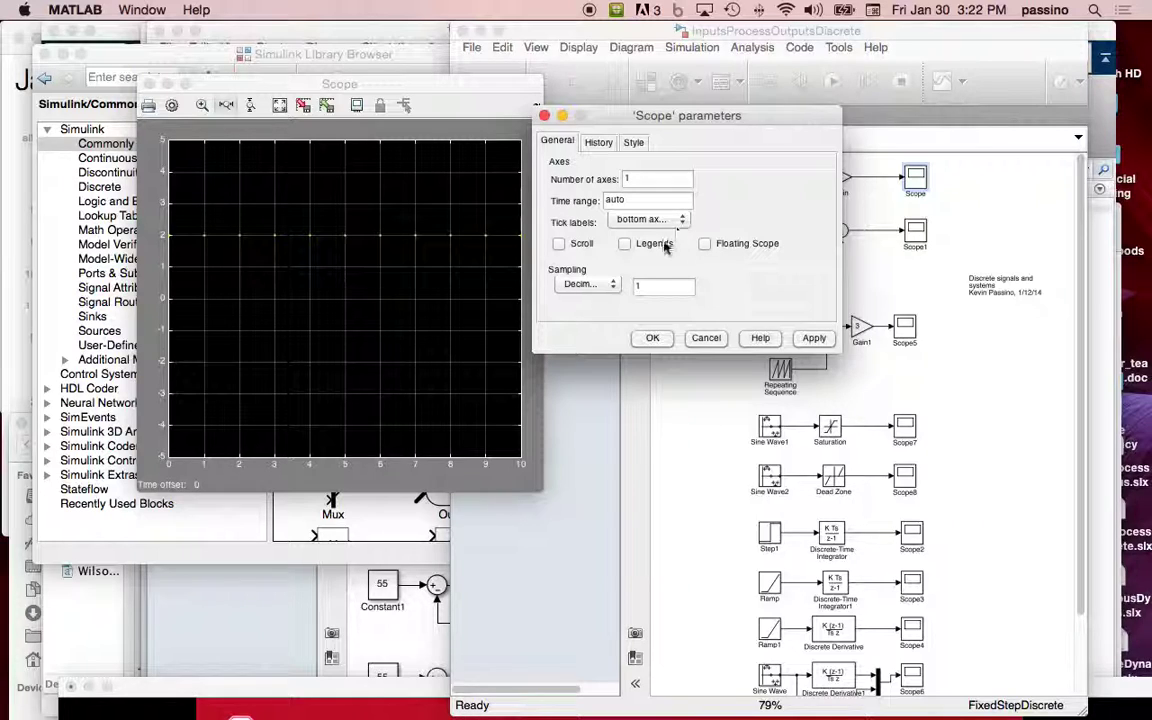
click(612, 284)
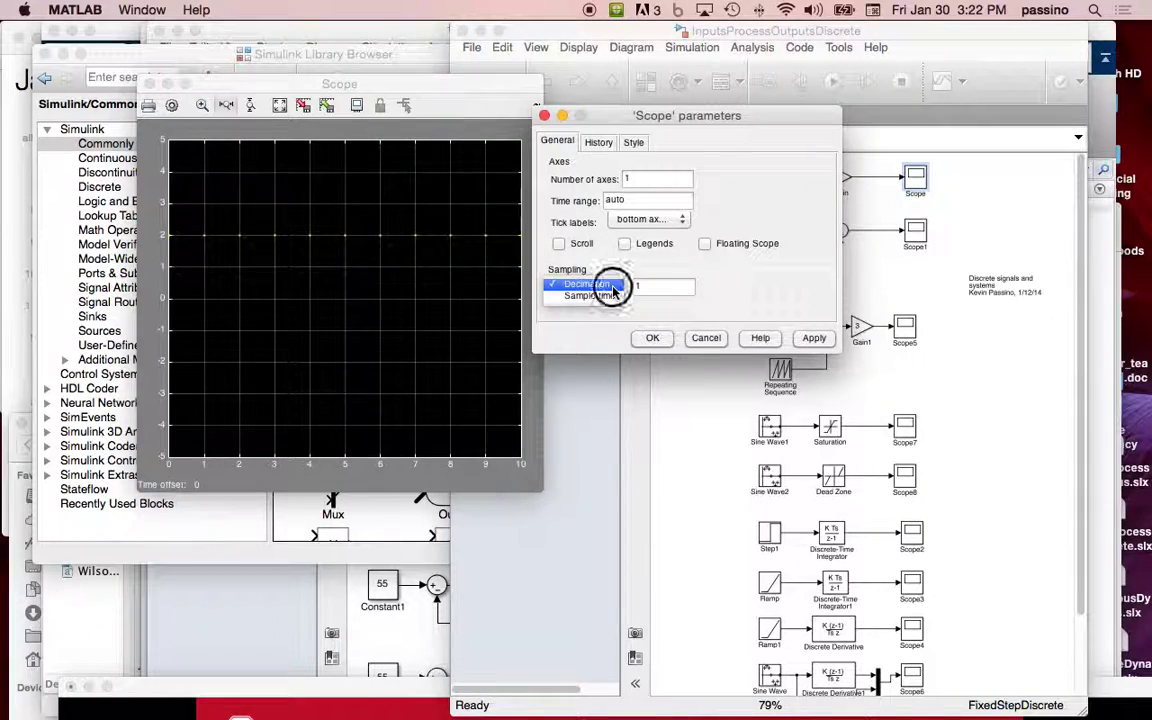
click(610, 286)
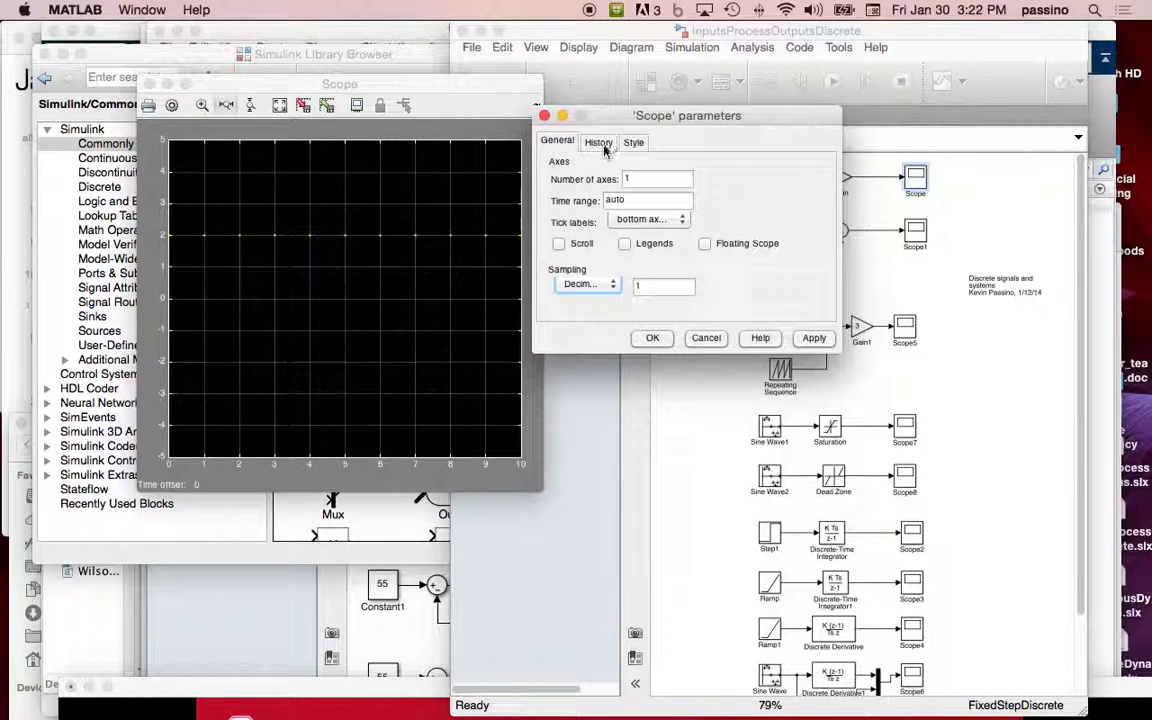
click(634, 143)
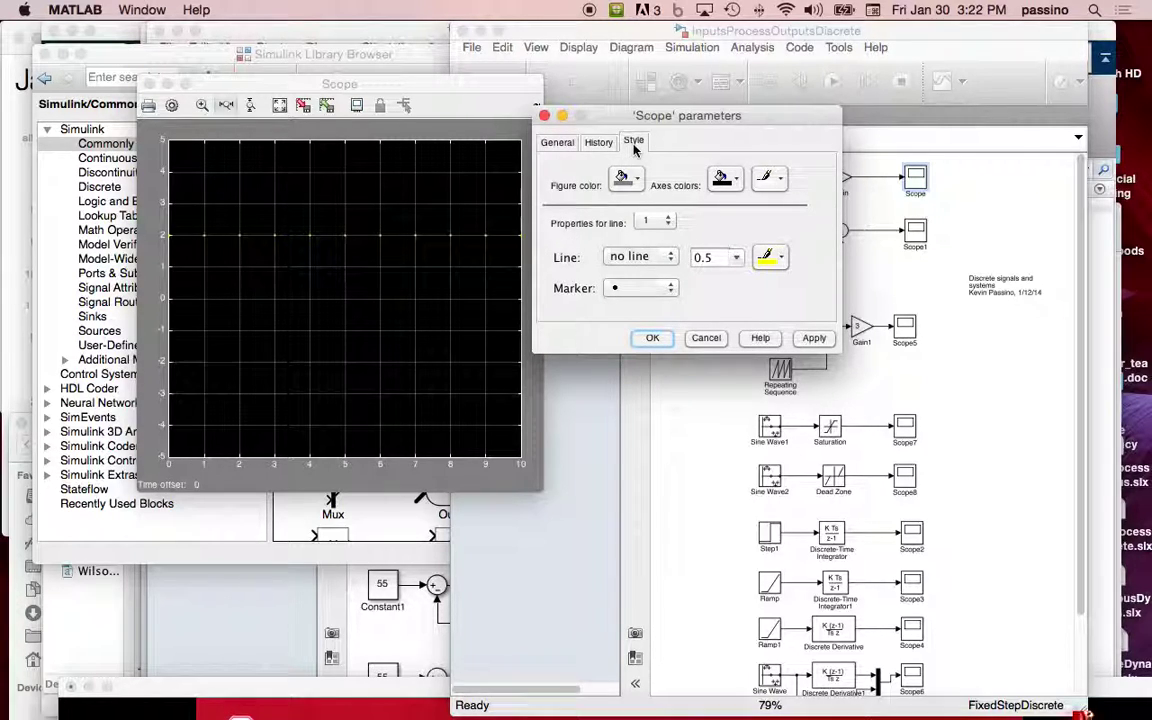
click(655, 258)
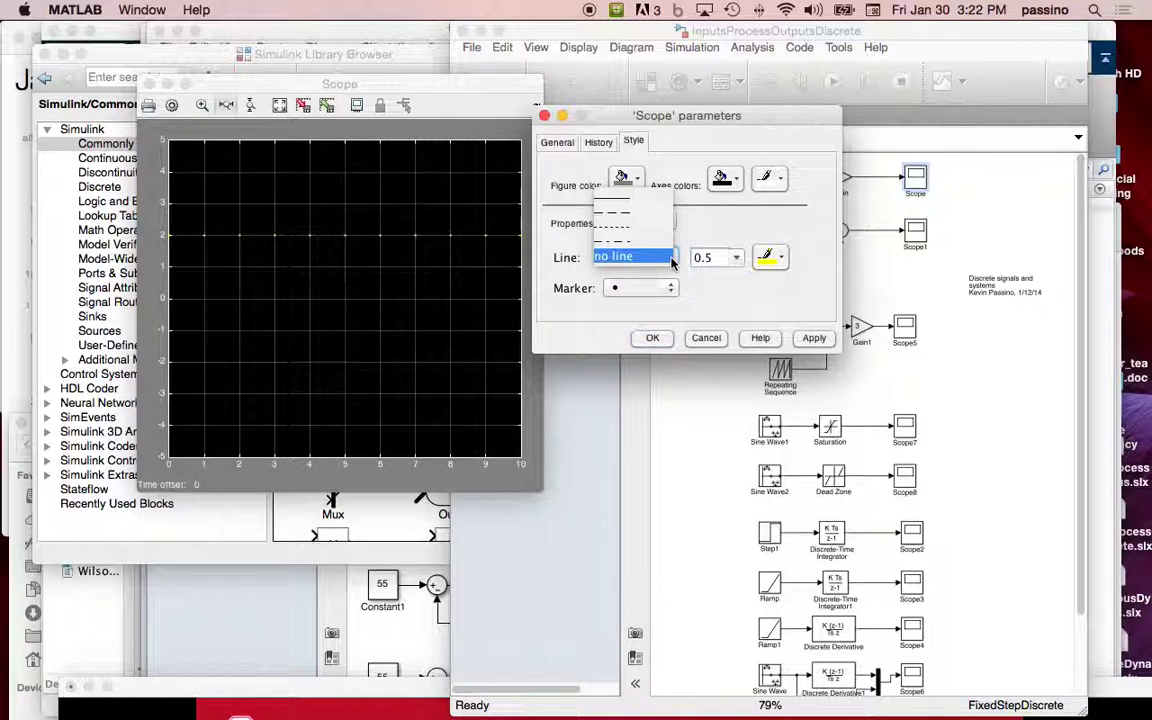
click(648, 203)
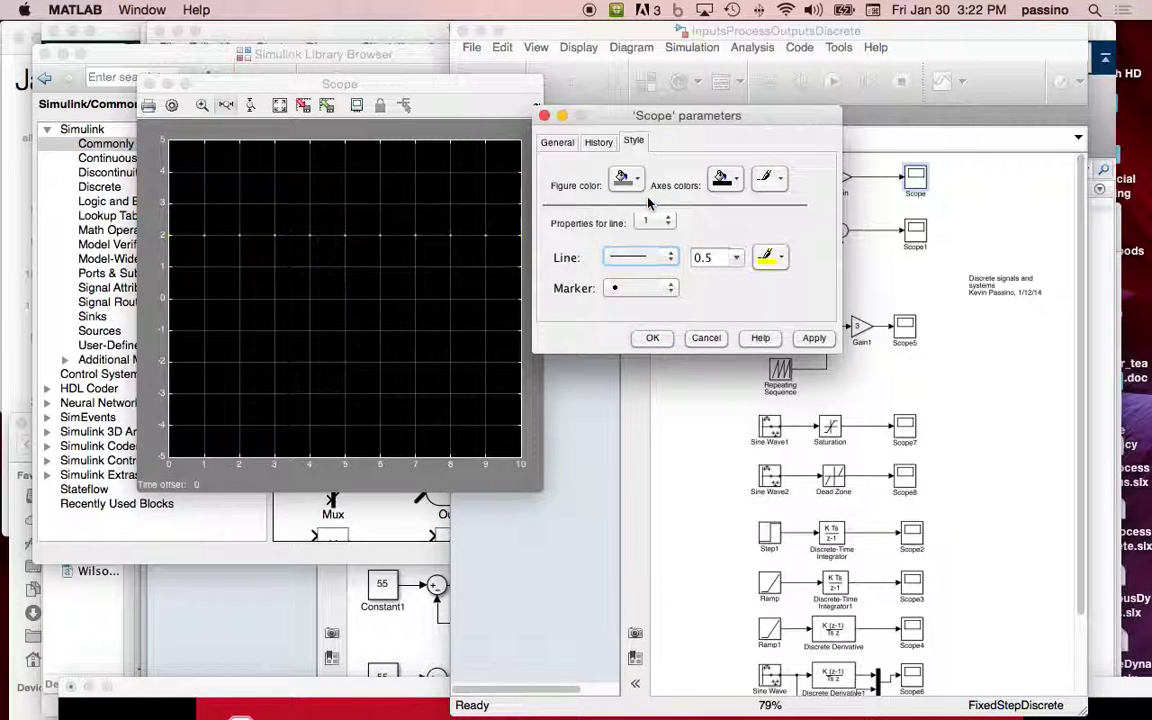
click(821, 343)
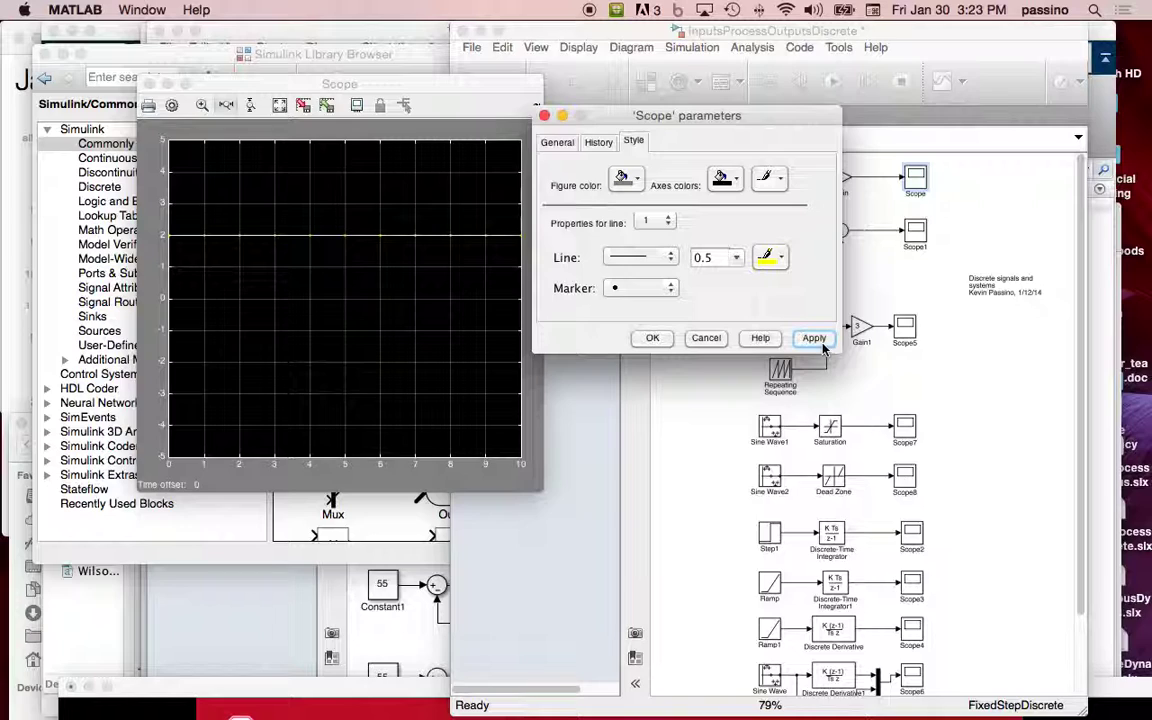
Set the trace back to no line, keep it yellow, apply, and confirm with OK.
click(814, 338)
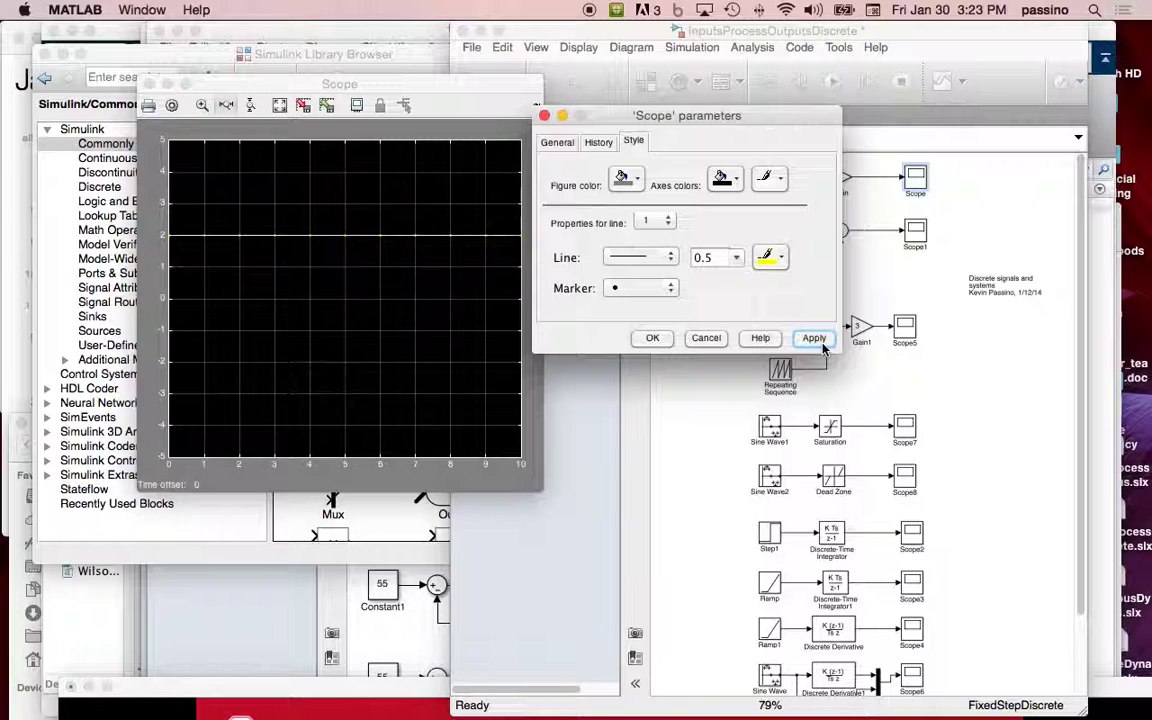
click(670, 257)
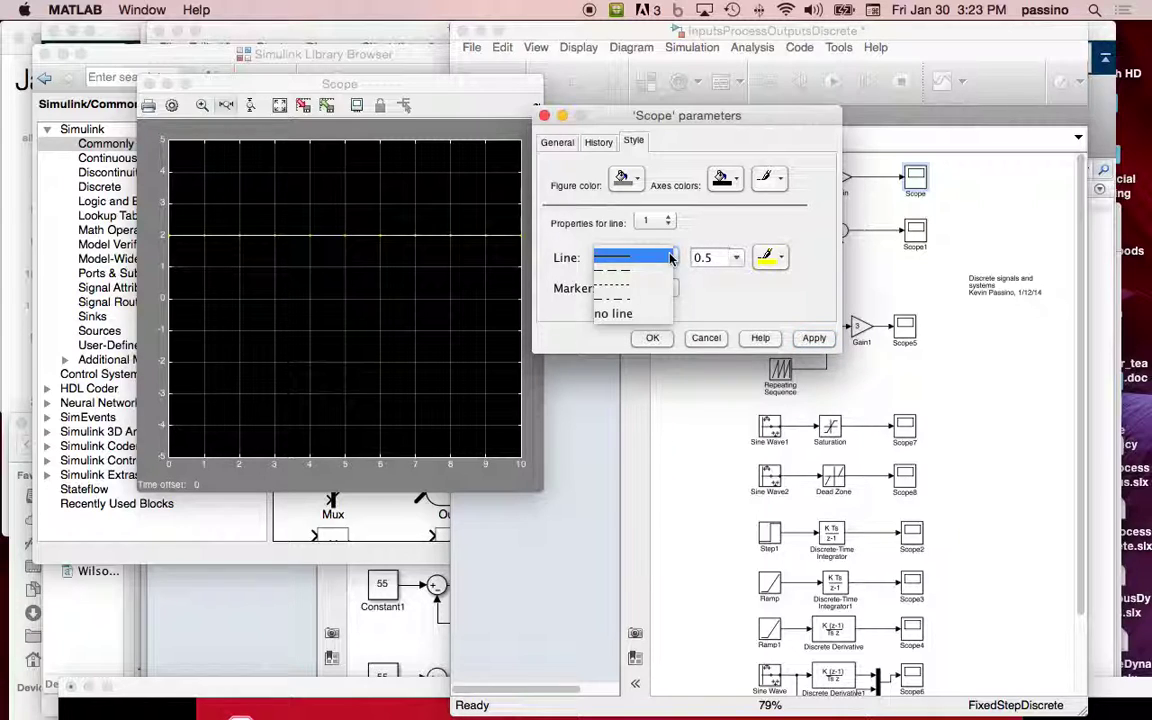
click(655, 314)
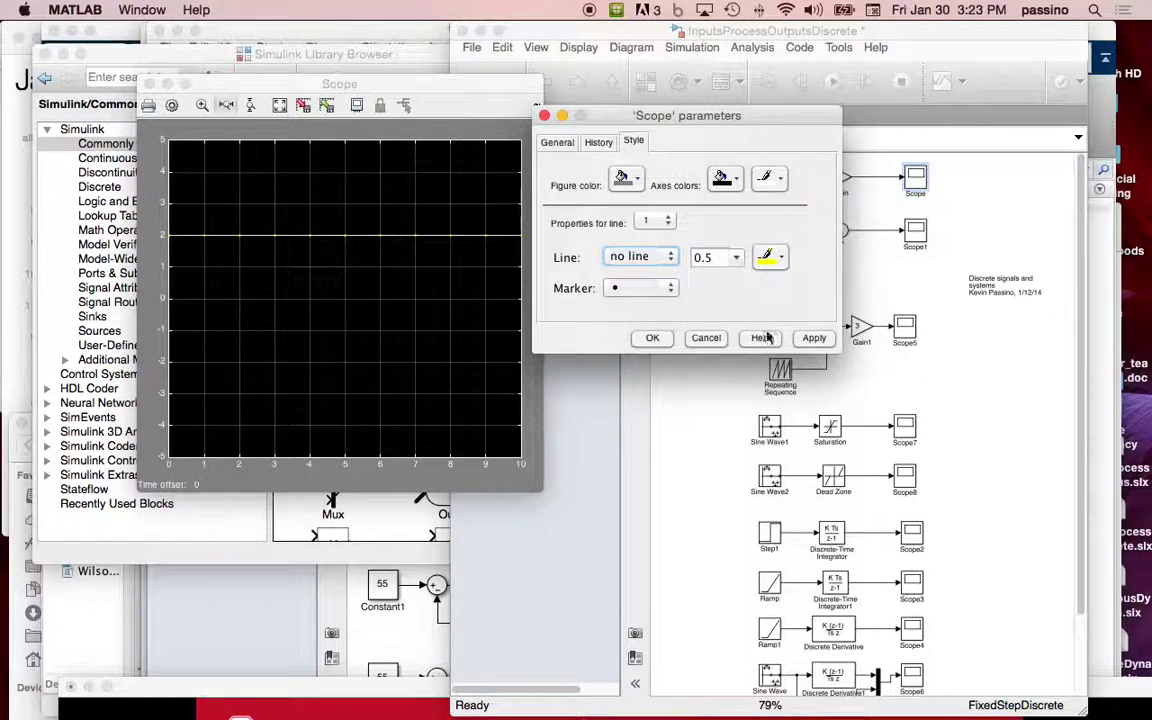
click(814, 338)
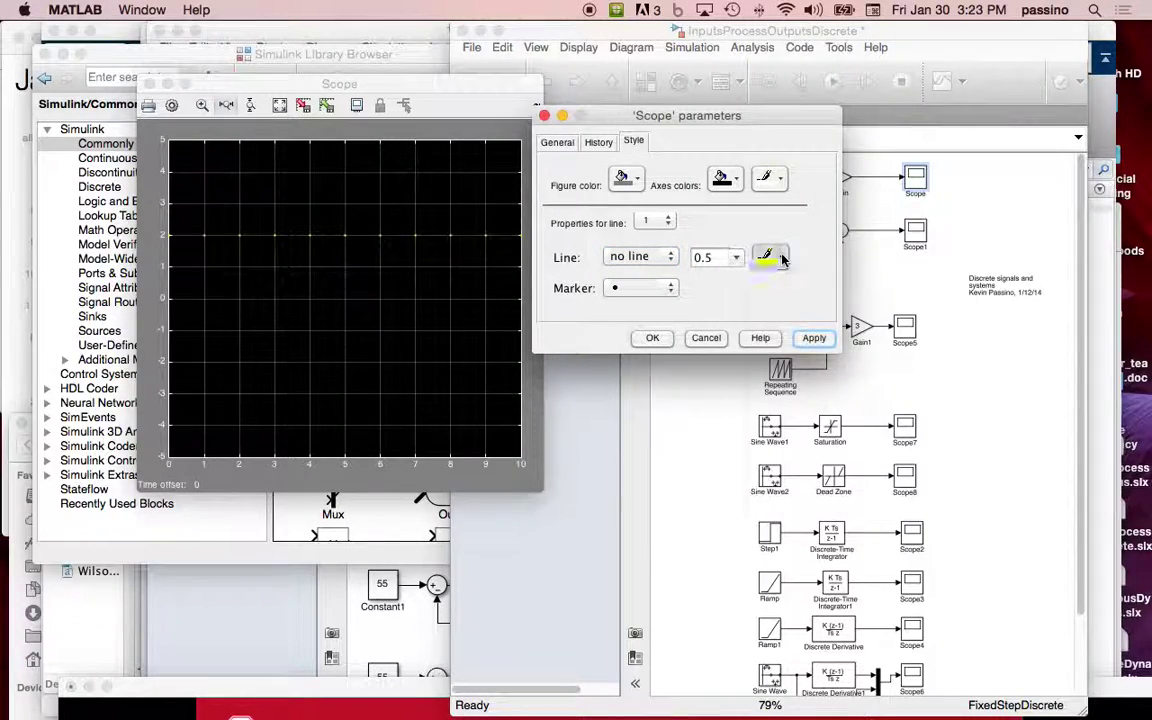
click(785, 257)
click(783, 257)
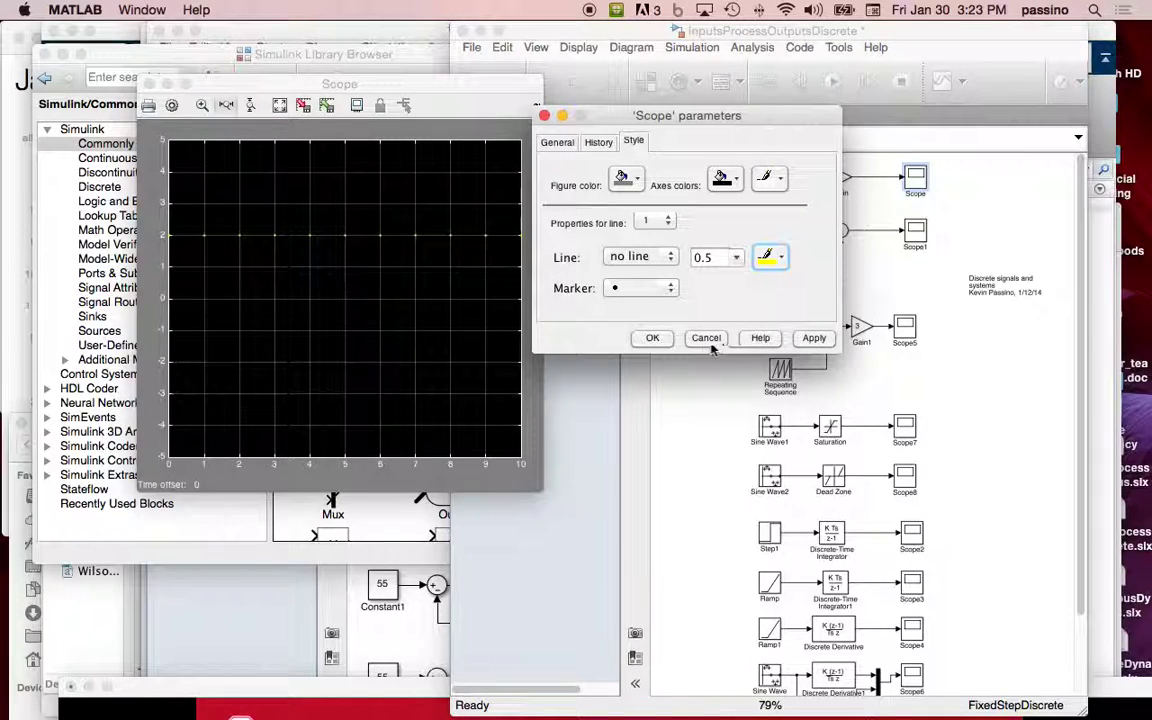
click(654, 338)
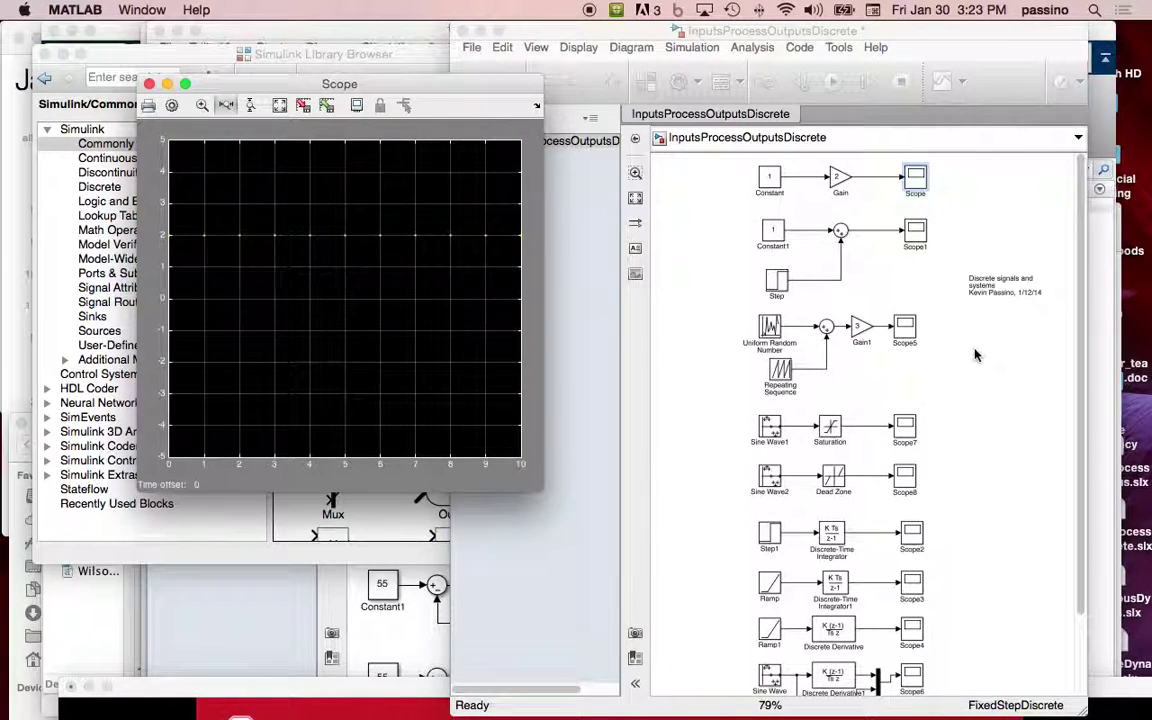
Open Scope1, Scope5 and Scope7 to show the step, triangle wave and ±0.5 saturated sine.
double_click(916, 231)
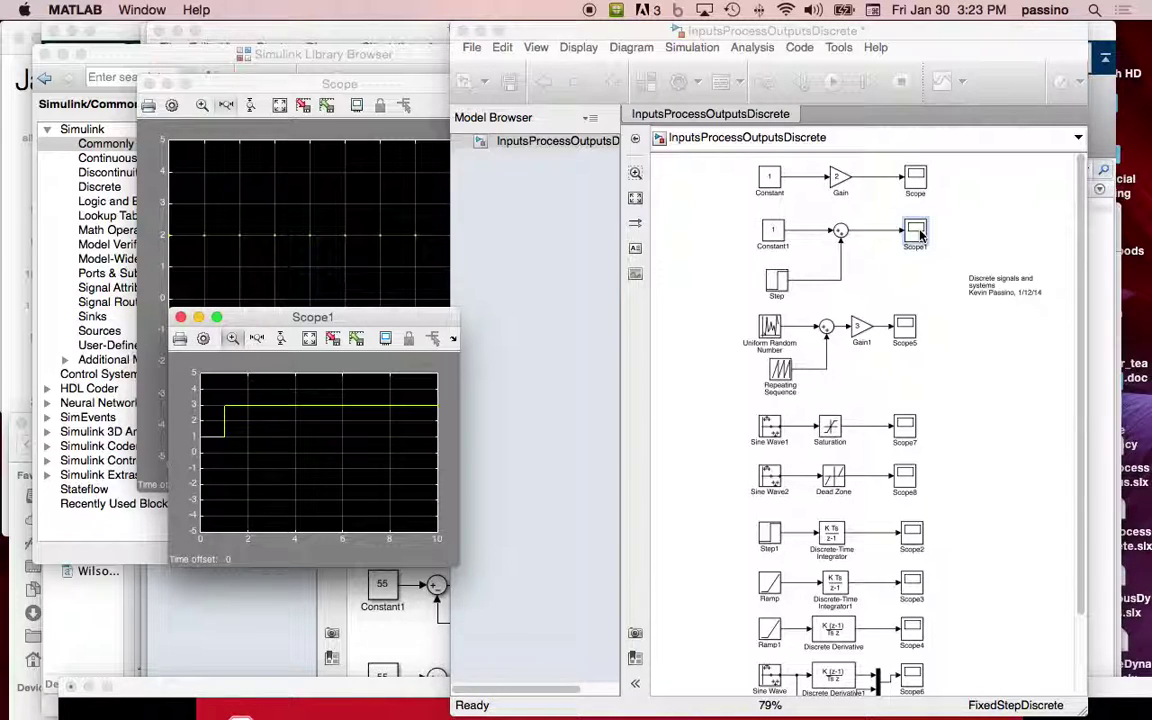
double_click(905, 330)
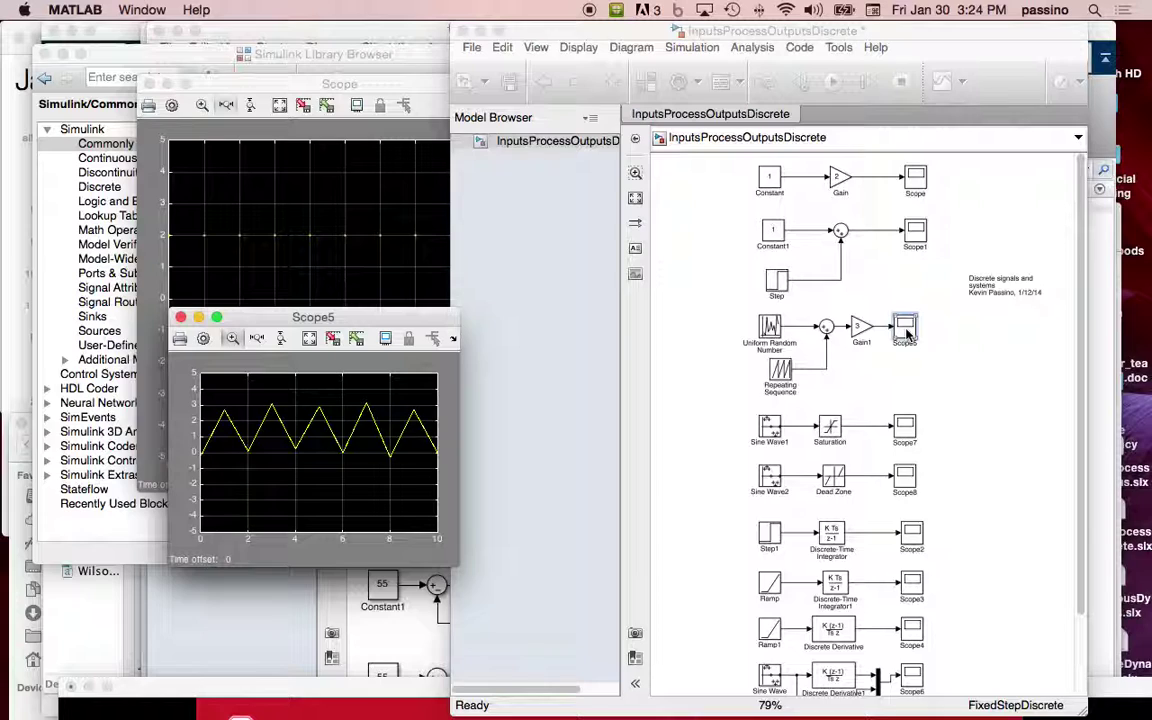
double_click(906, 428)
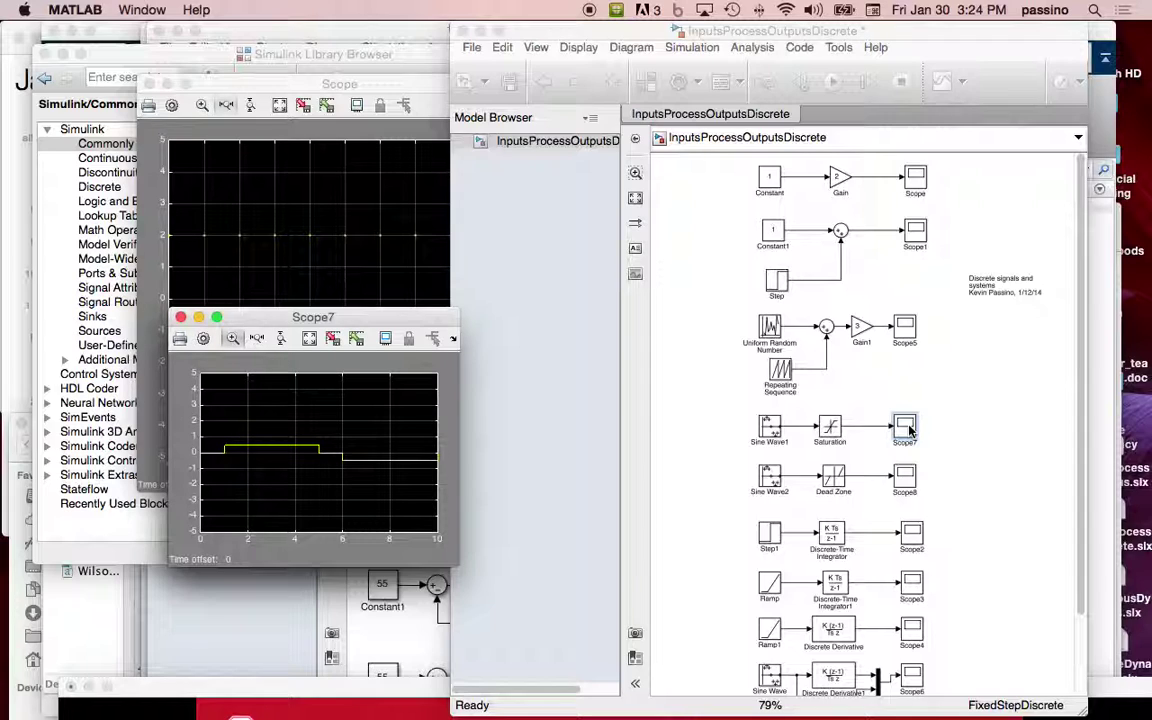
click(909, 430)
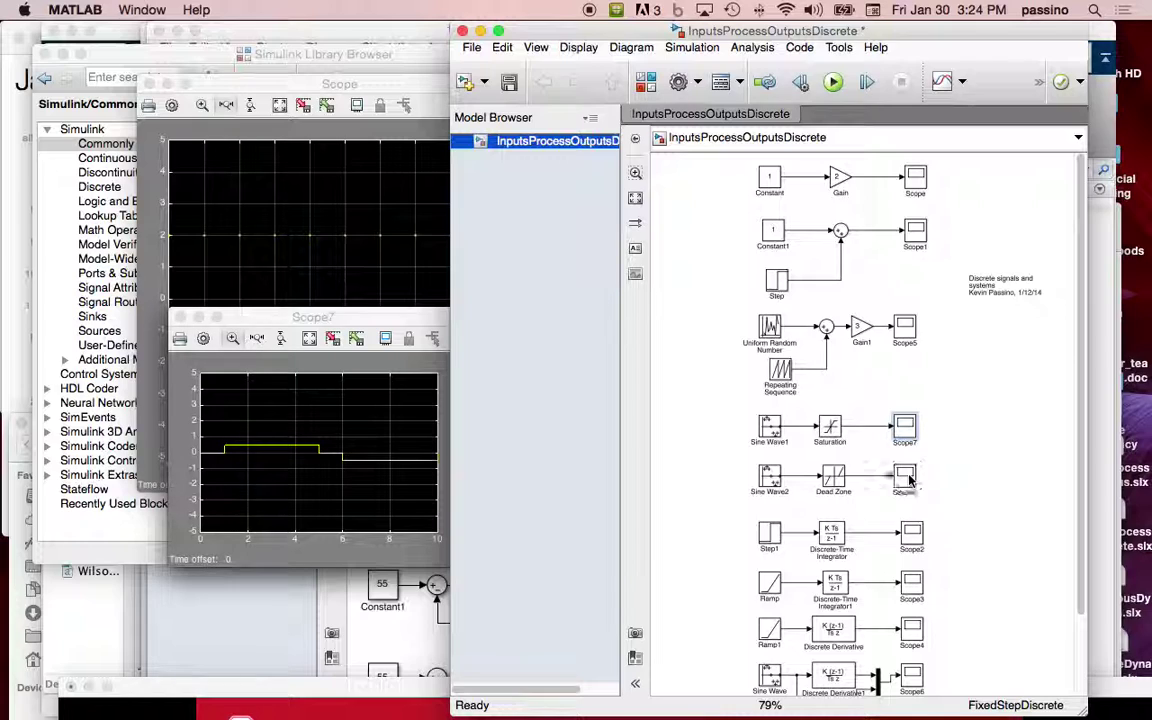
Save the InputsProcessOutputsDiscrete model with Cmd+S.
double_click(908, 479)
mouse_move(582, 35)
mouse_down()
mouse_move(566, 62)
mouse_move(561, 31)
mouse_up()
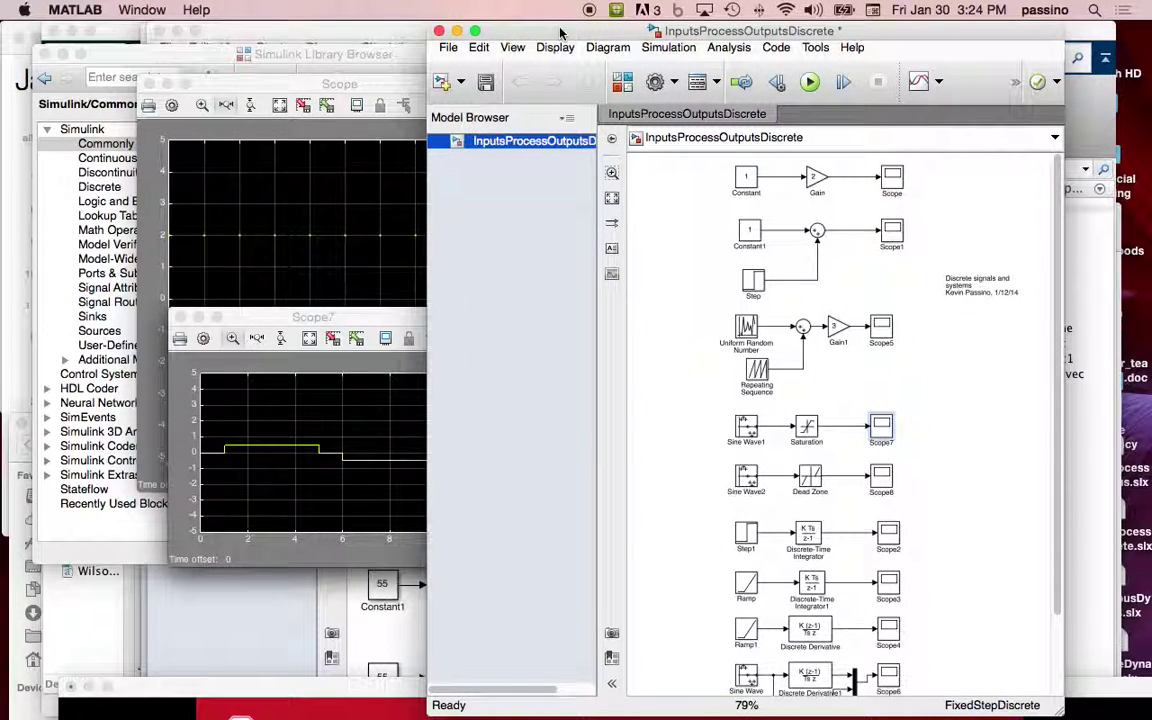
key(super+s)
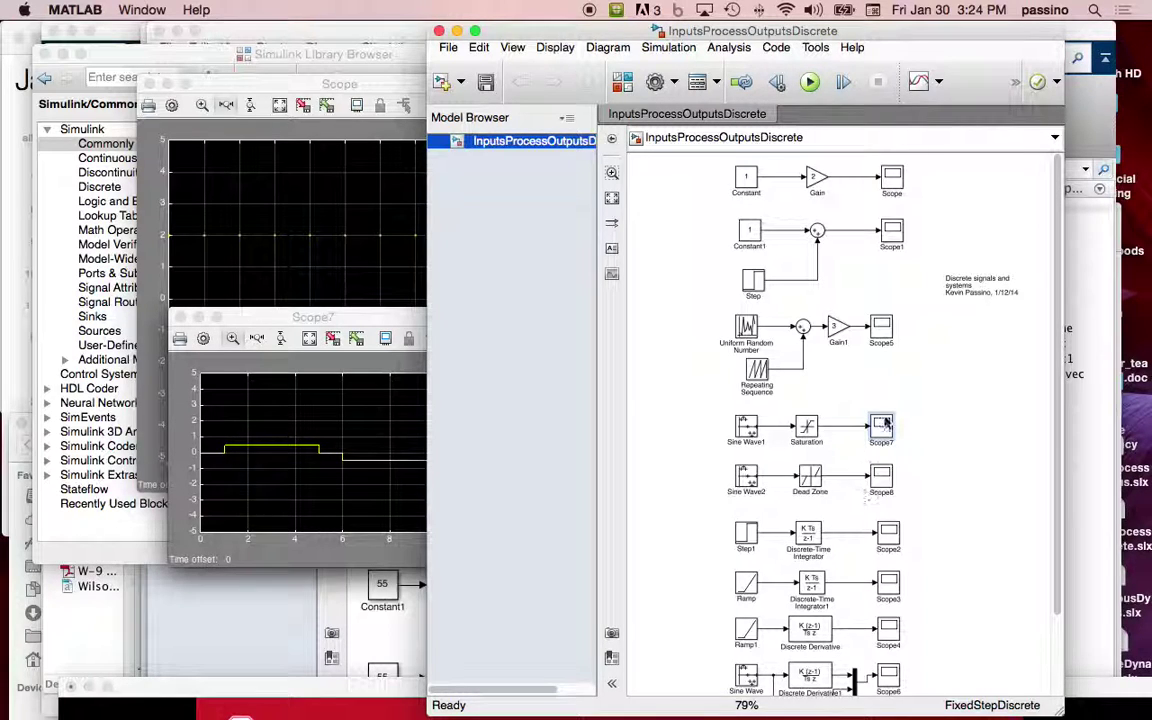
Fit the diagram to the window and open Scope8 to see the dead-zone sine staircase near ±1.3.
scroll(800, 478, up, 3)
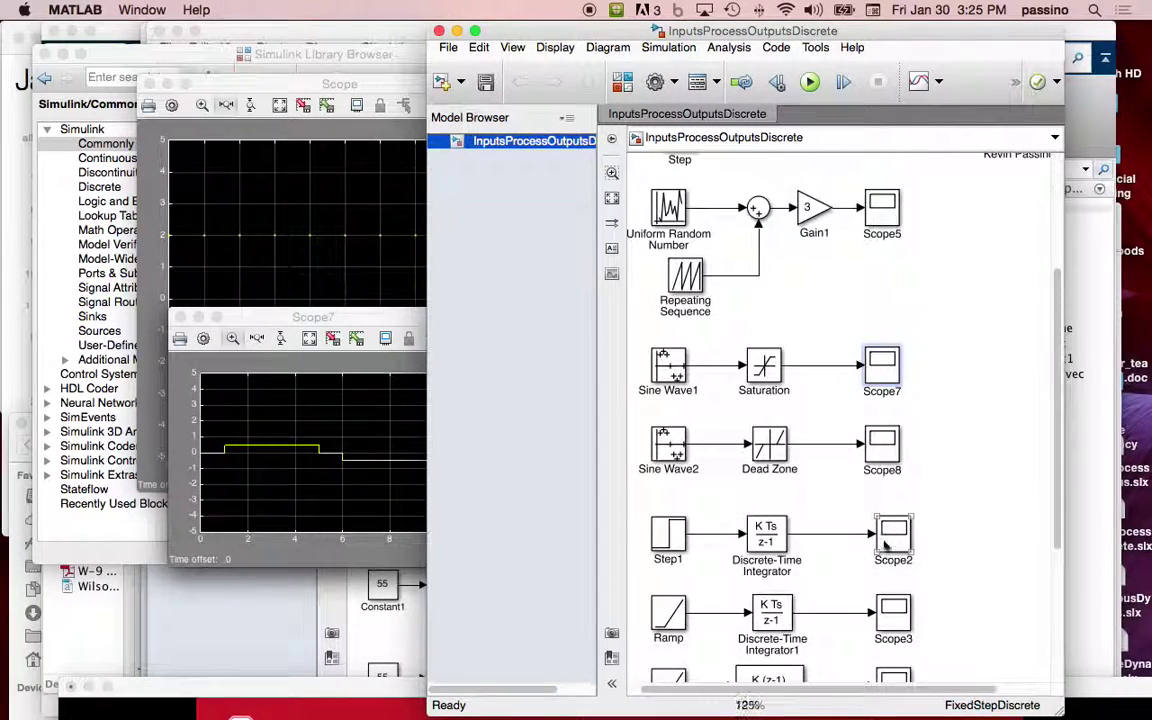
click(612, 197)
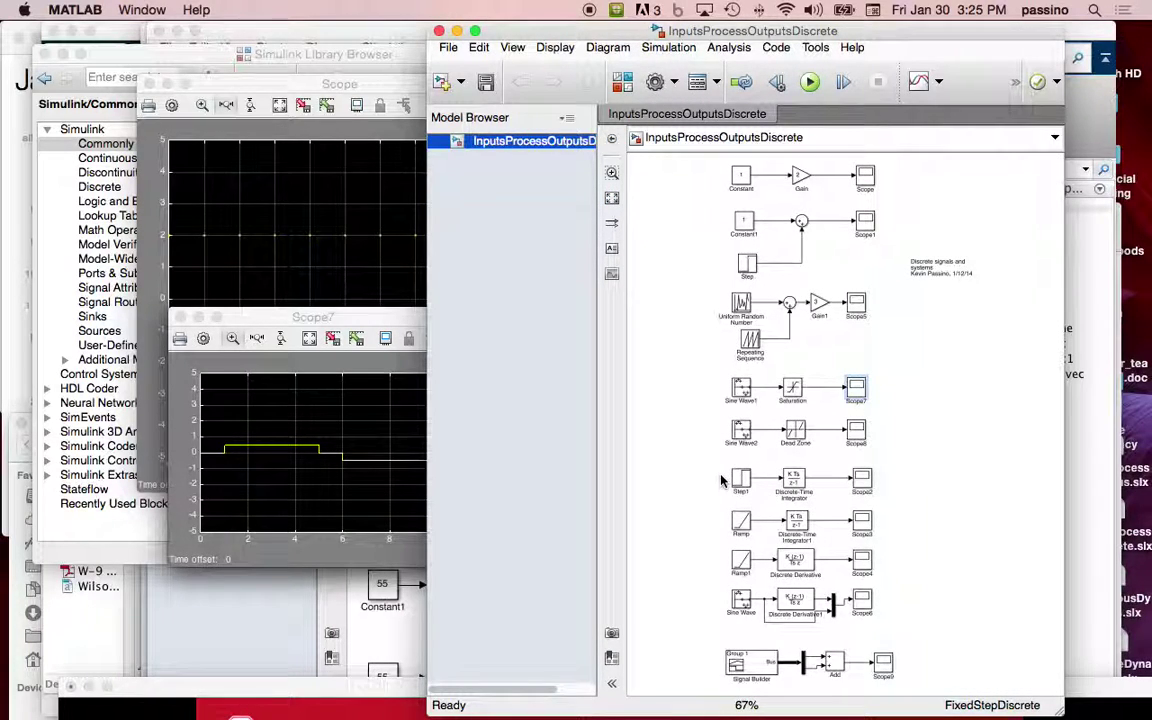
double_click(857, 392)
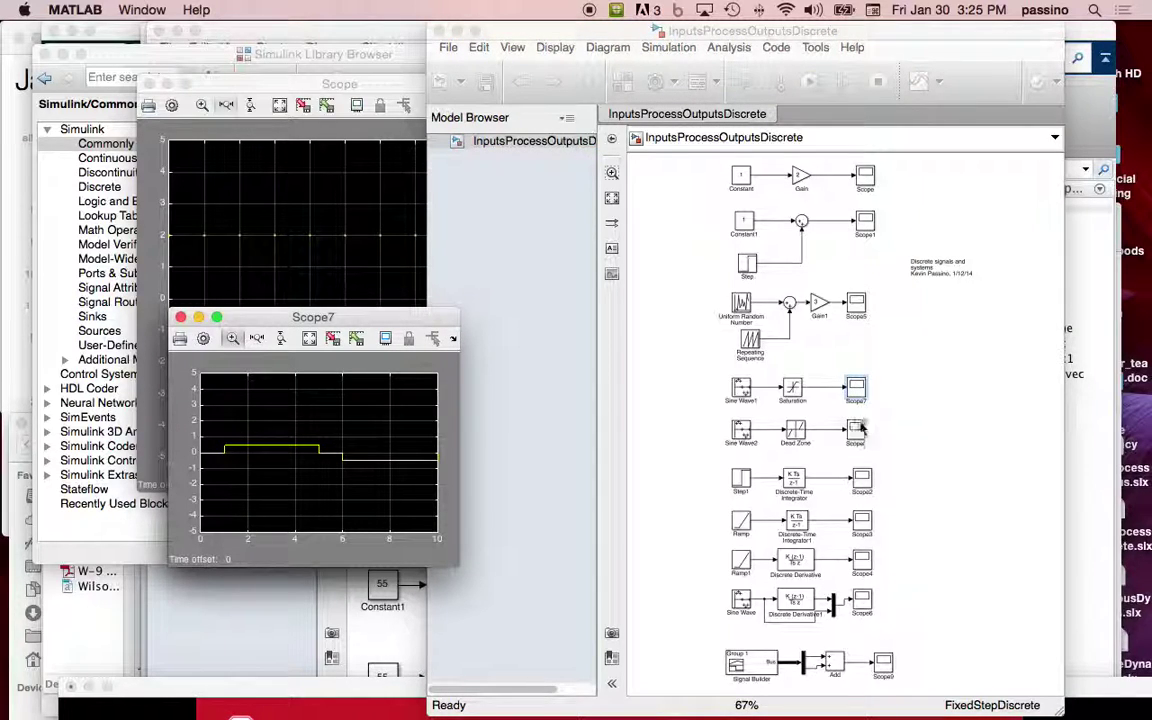
double_click(858, 430)
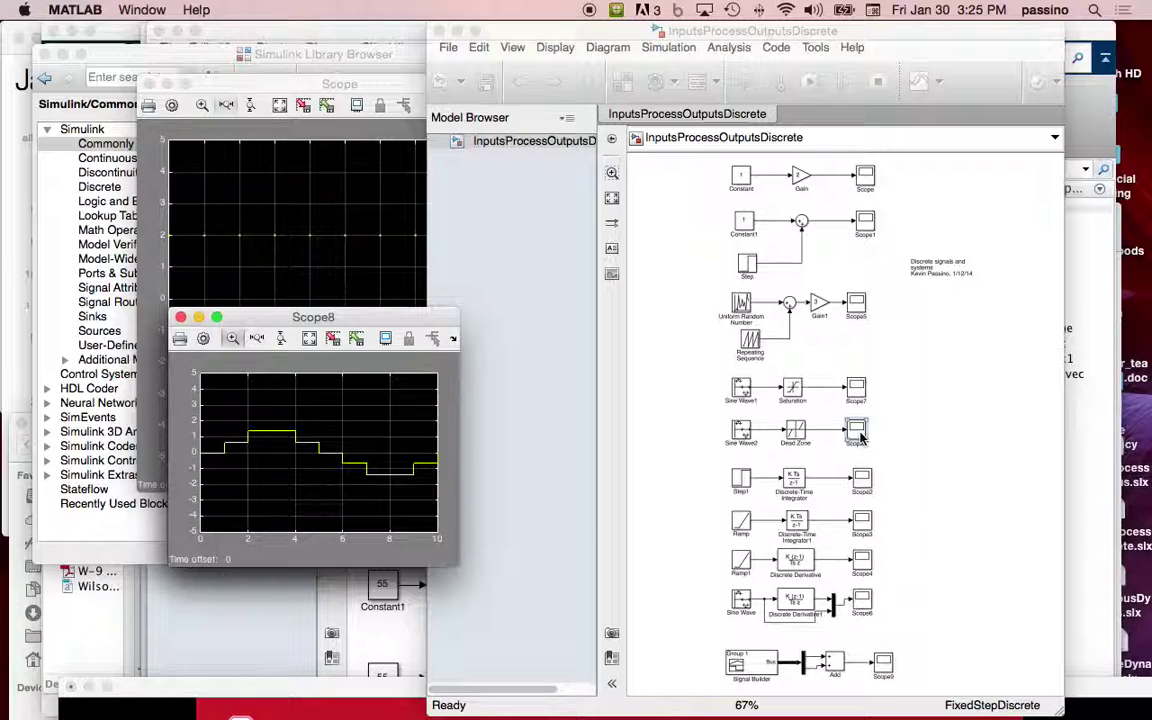
Open Scope2 to see the integrated Step1 staircase climbing by 1 each second to 5 at t=6.
scroll(860, 435, up, 1)
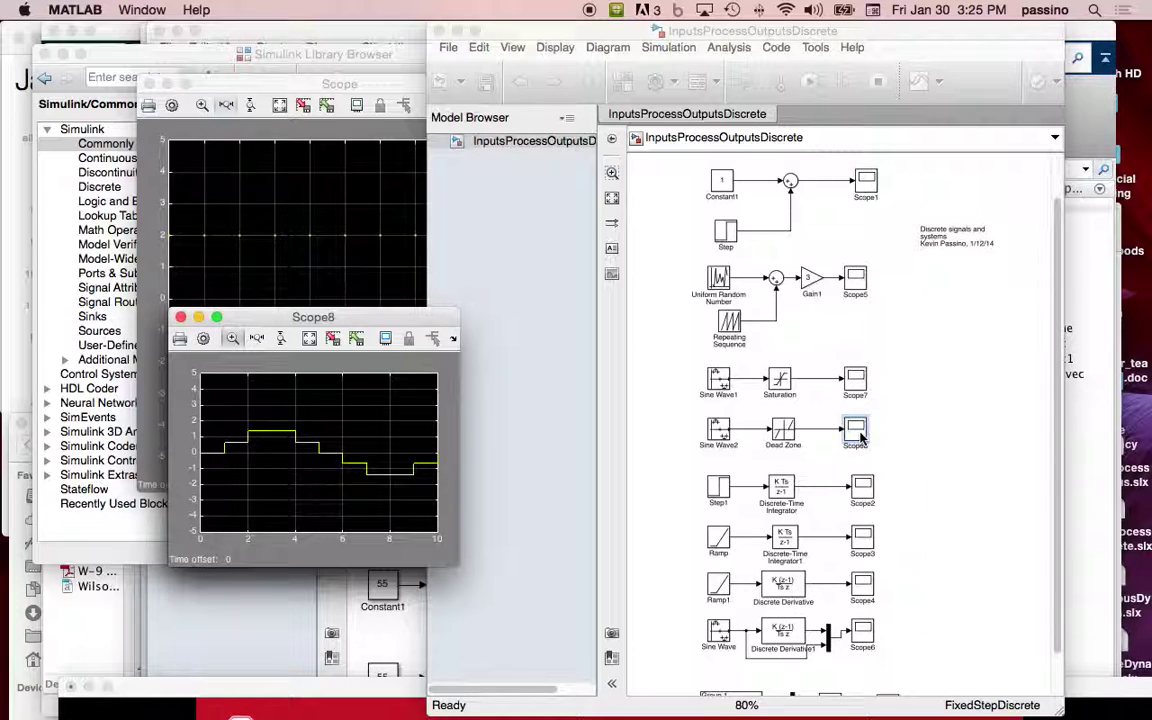
double_click(864, 487)
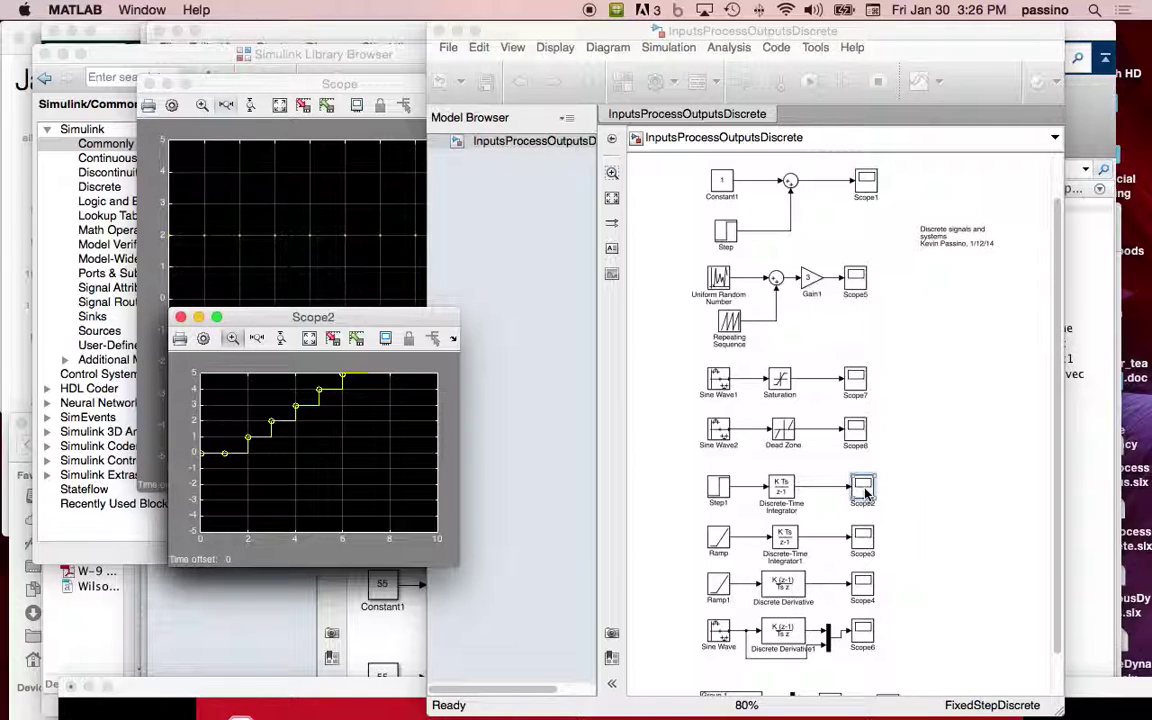
Open Scope3 to plot the discrete-integrated Ramp staircase reaching 5 at t=4.
double_click(866, 540)
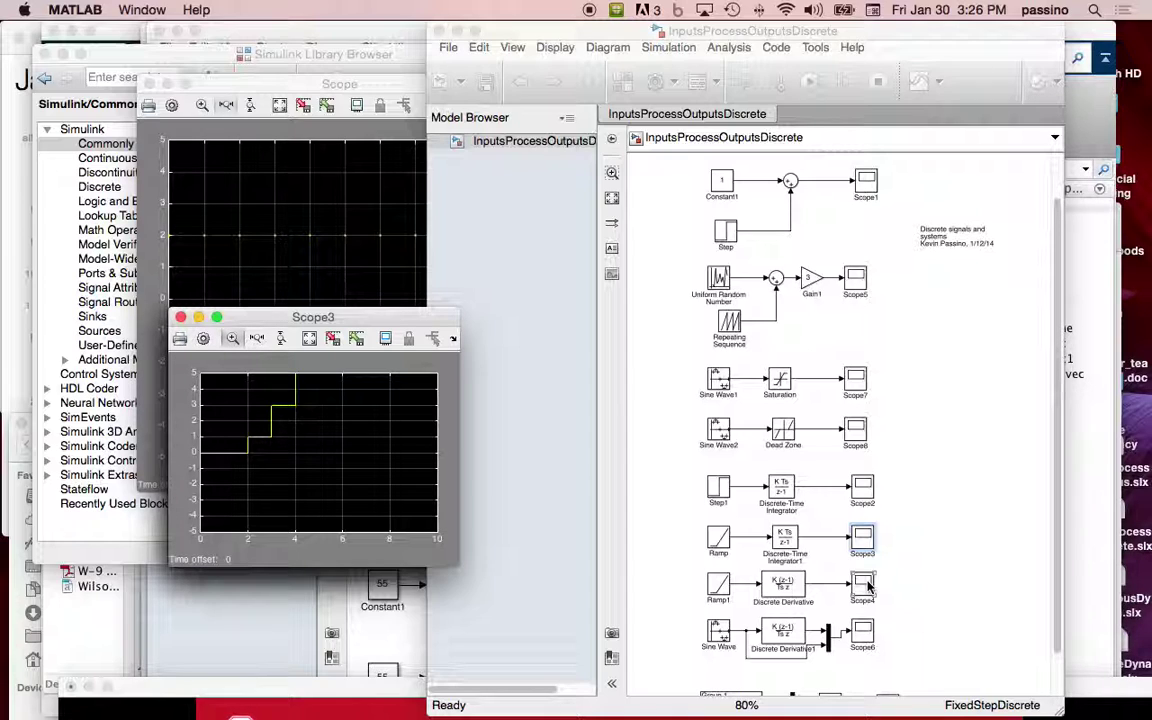
double_click(867, 589)
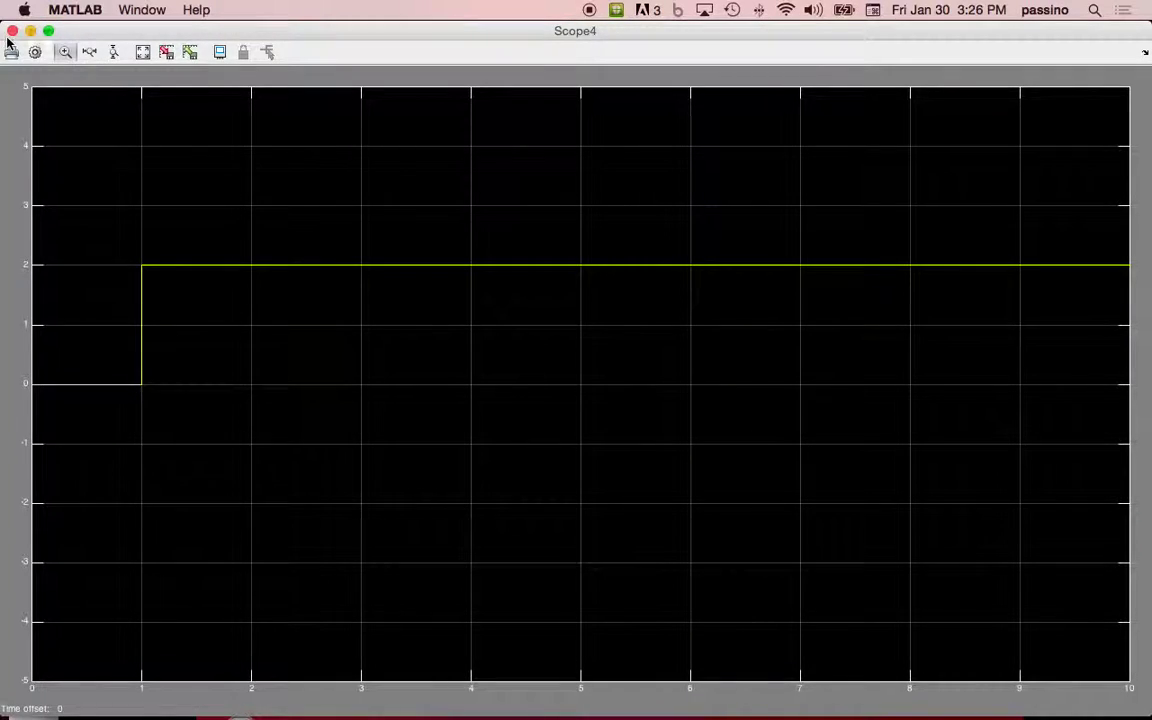
click(48, 31)
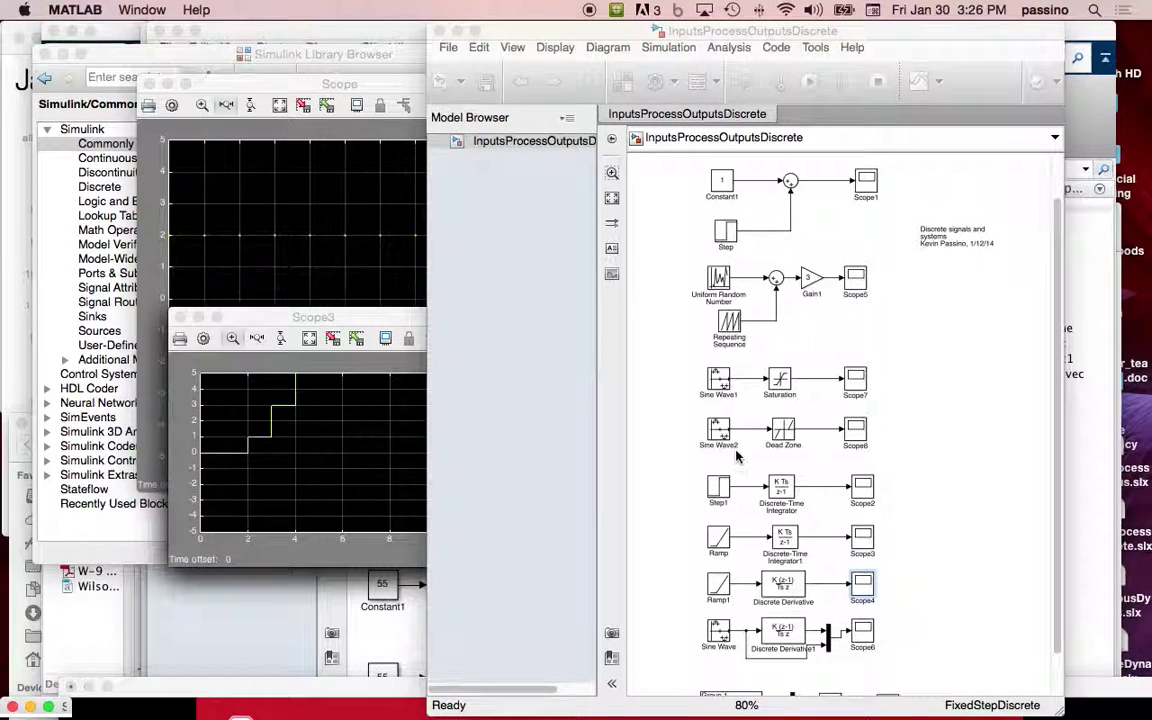
click(866, 633)
double_click(866, 633)
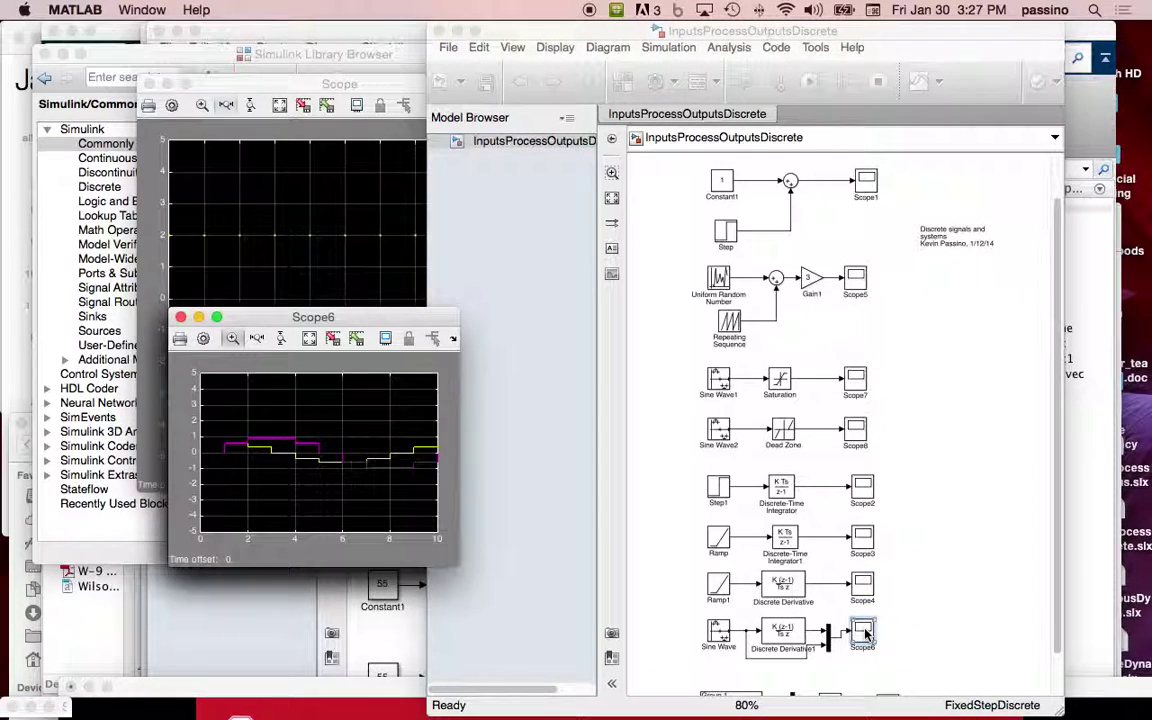
click(181, 318)
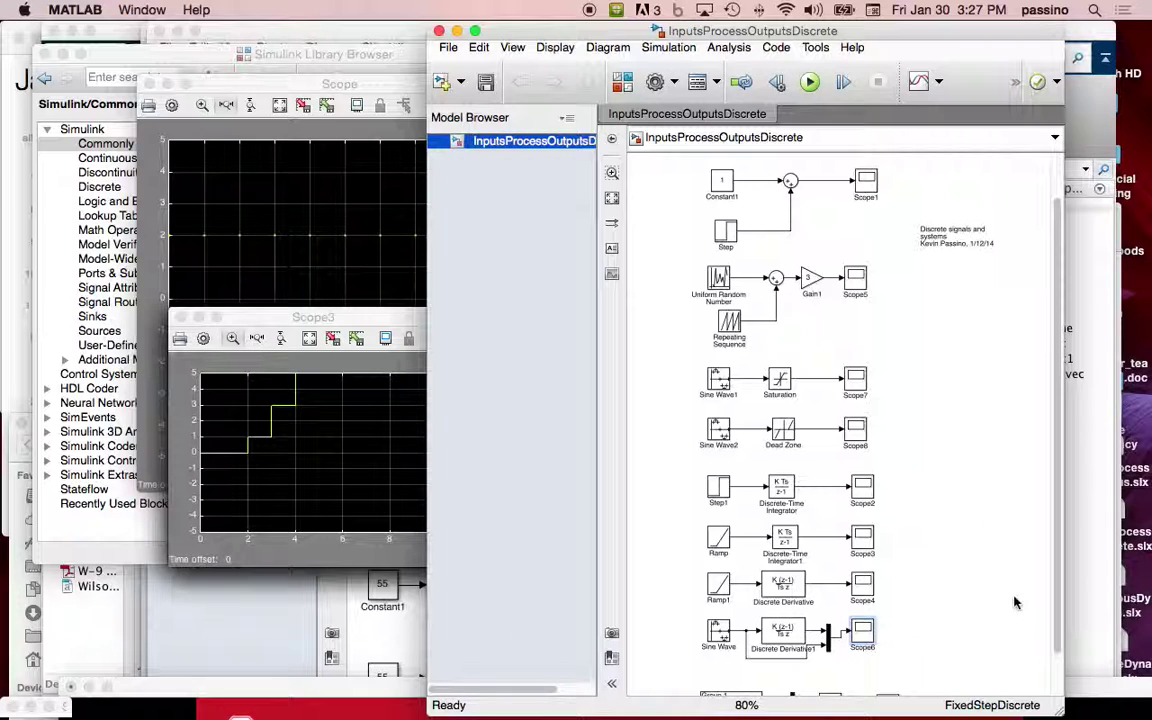
drag(1058, 600, 1041, 663)
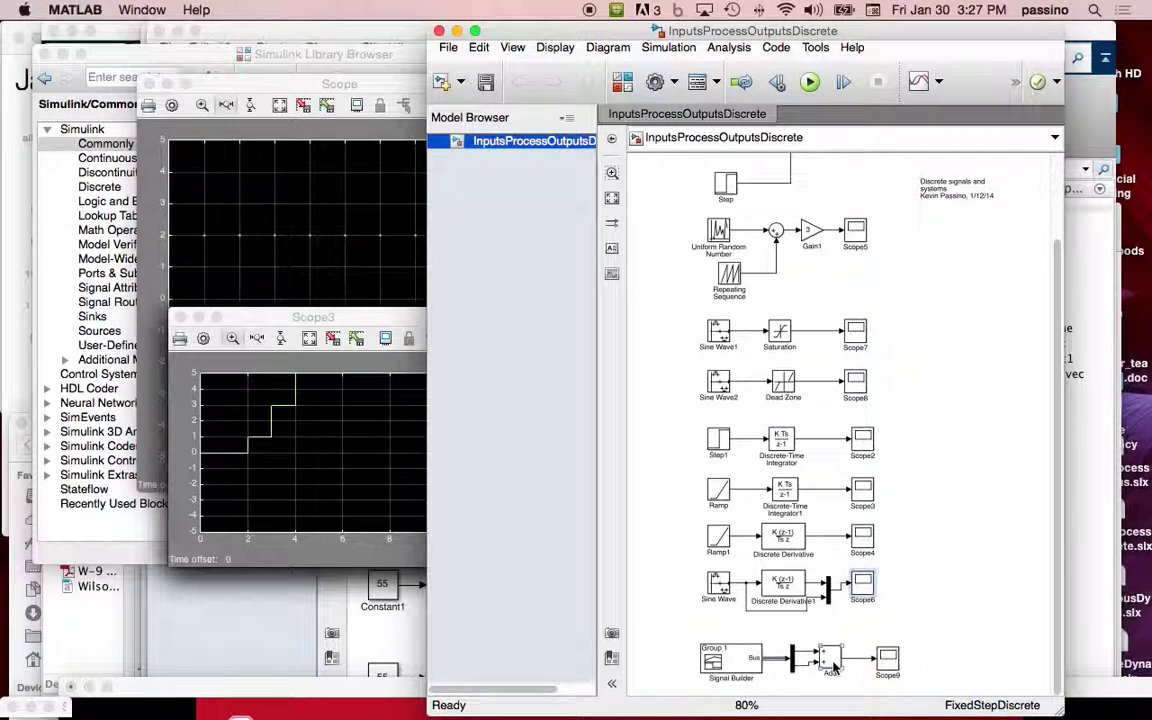
double_click(887, 658)
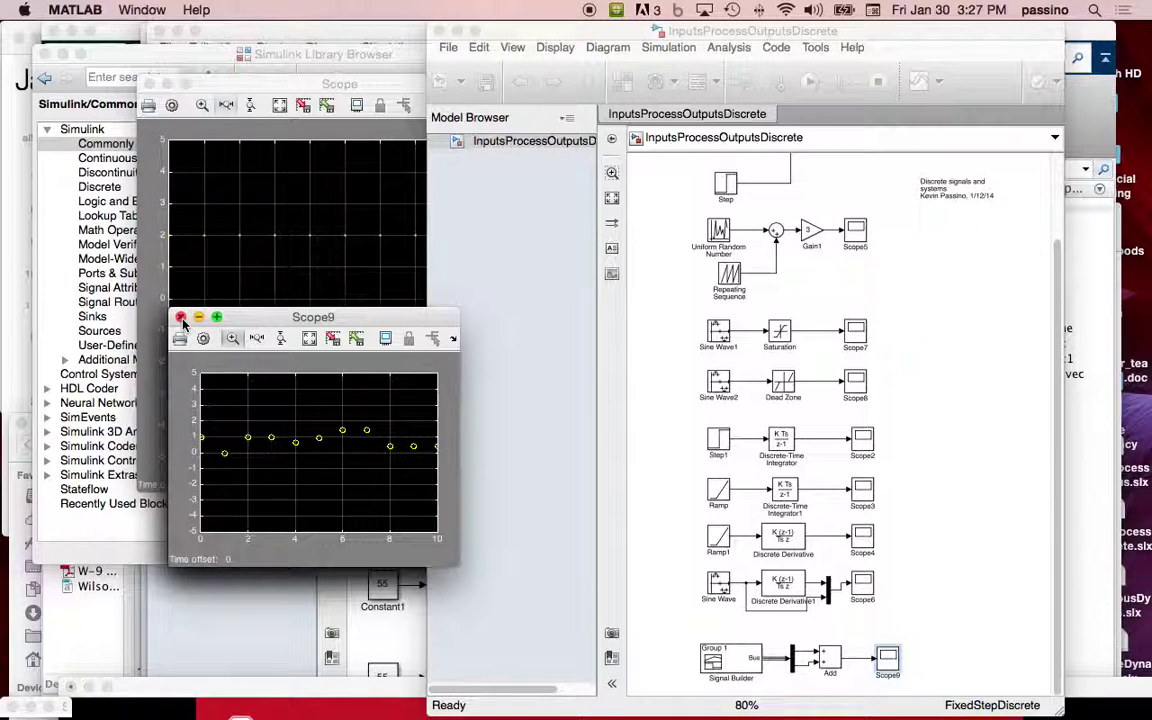
click(181, 318)
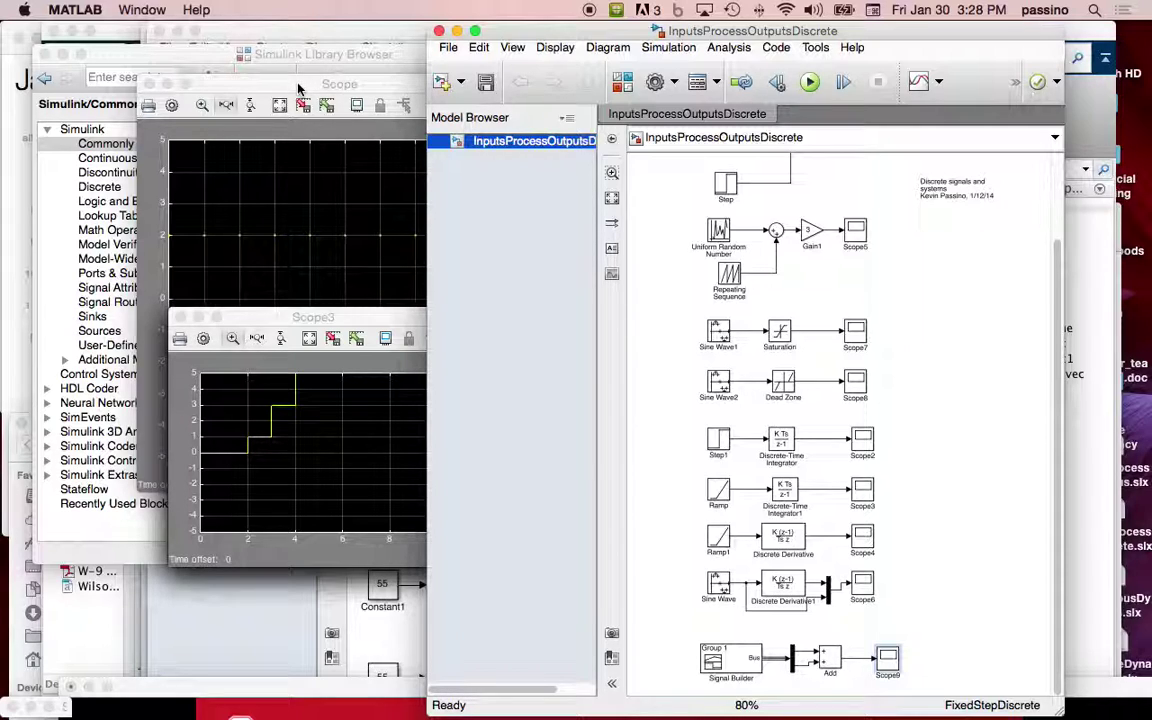
click(270, 320)
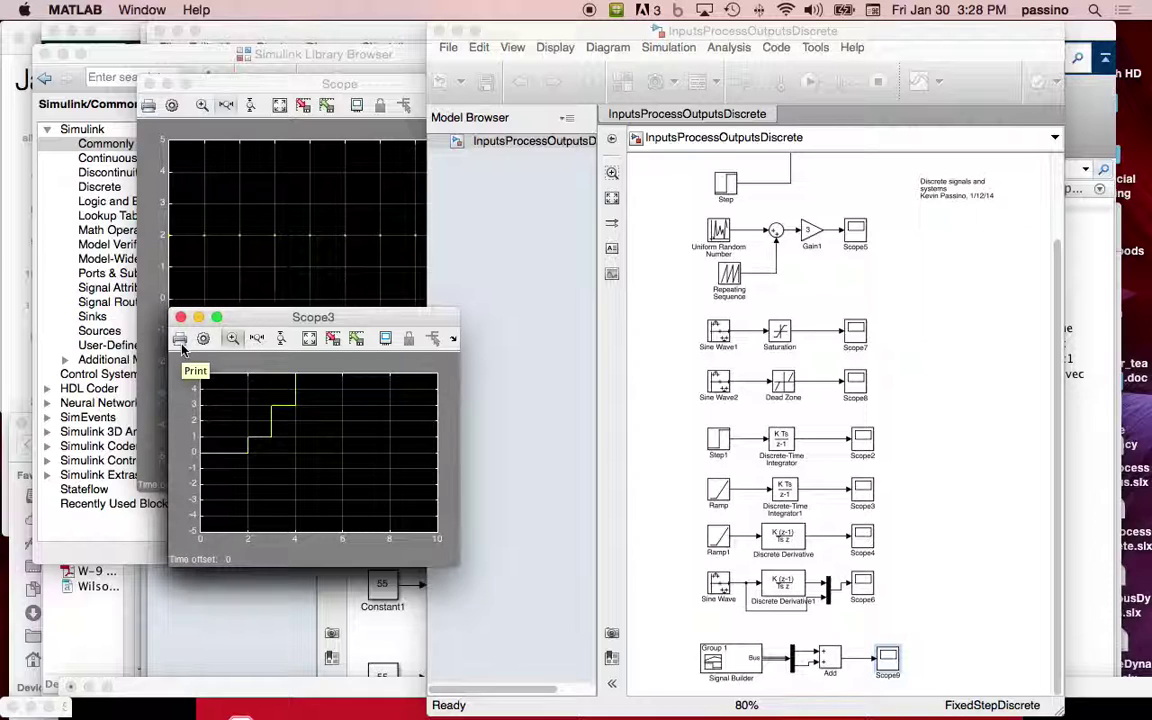
click(180, 340)
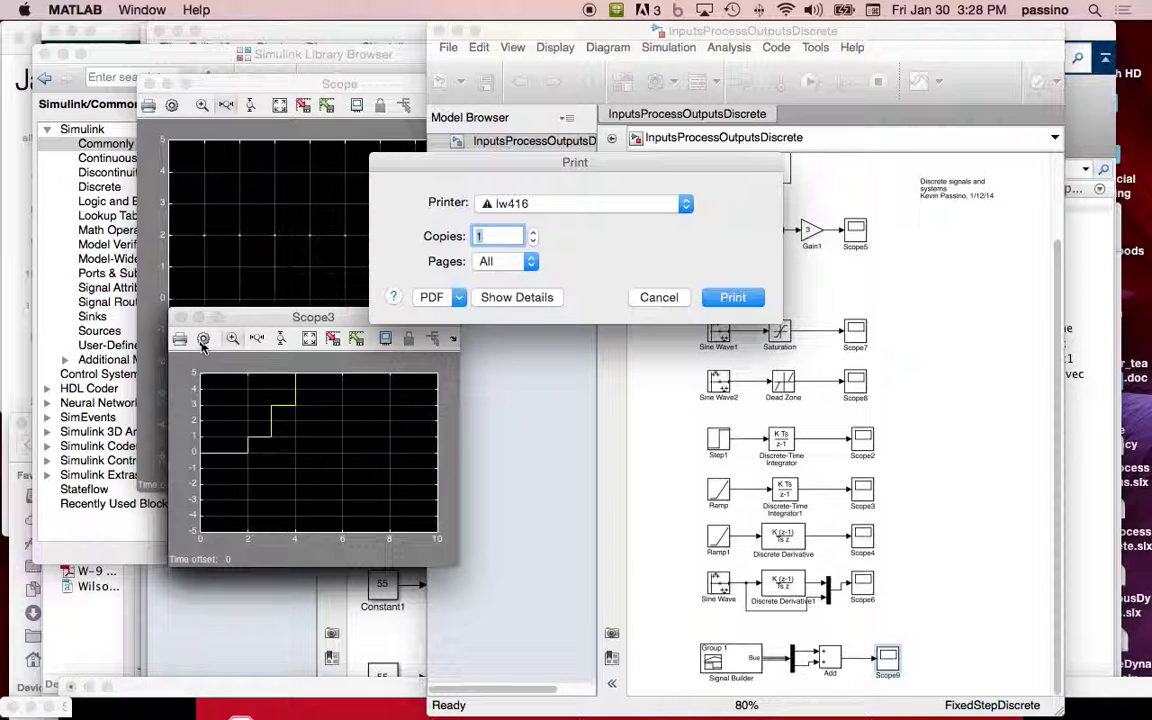
click(459, 298)
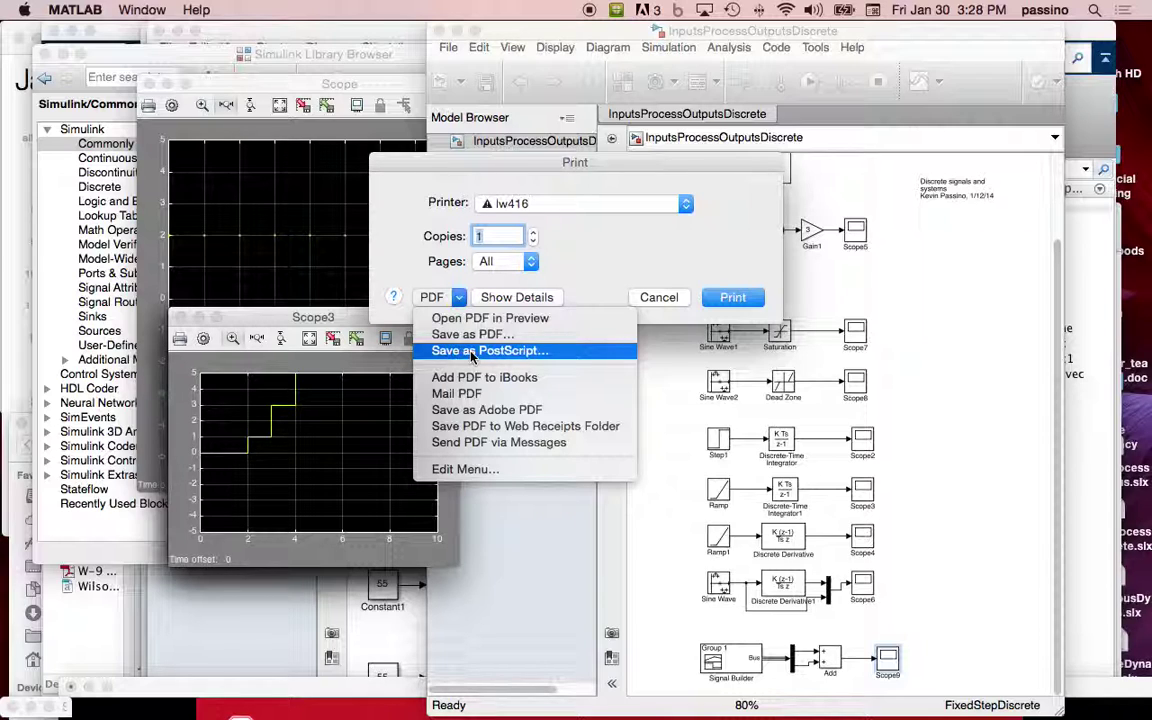
click(661, 297)
click(661, 297)
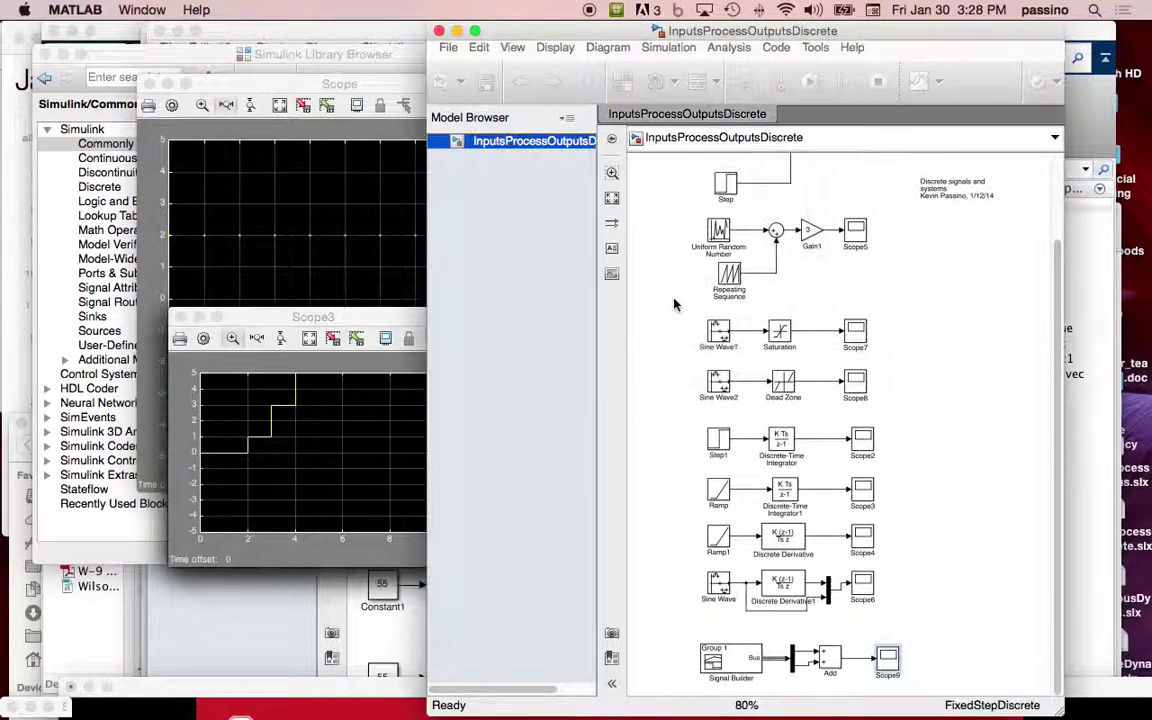
click(264, 319)
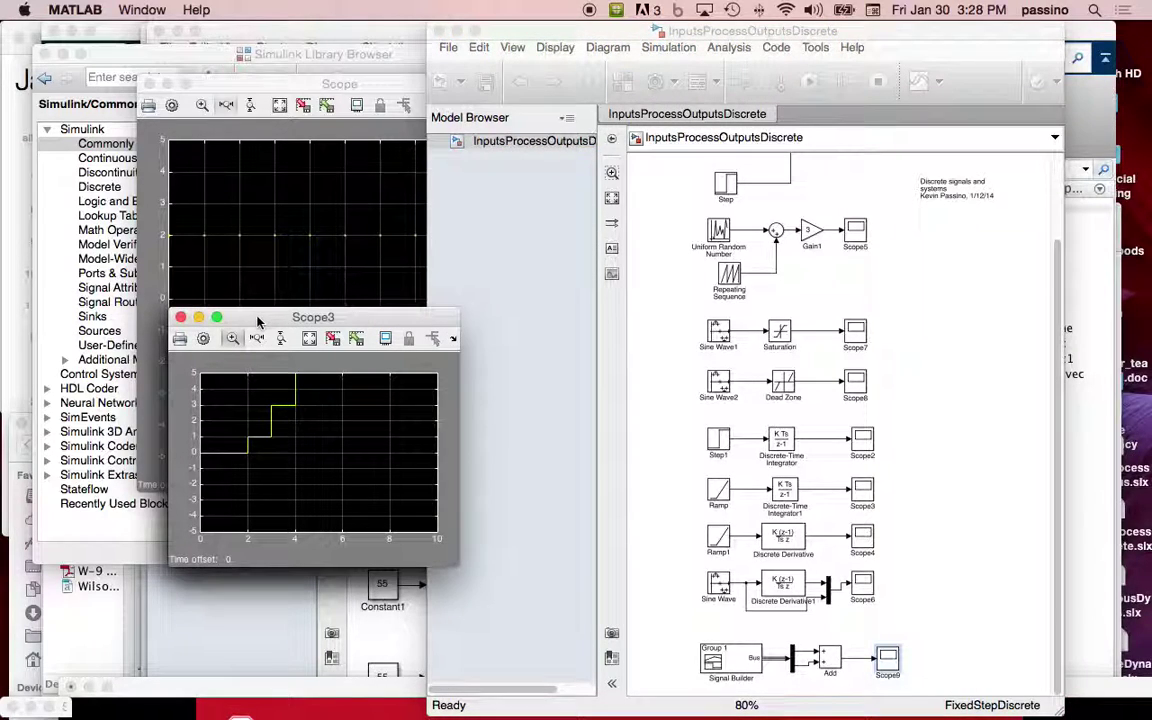
Review the Solver page in Model Configuration Parameters, then bring the Library Browser forward.
click(663, 222)
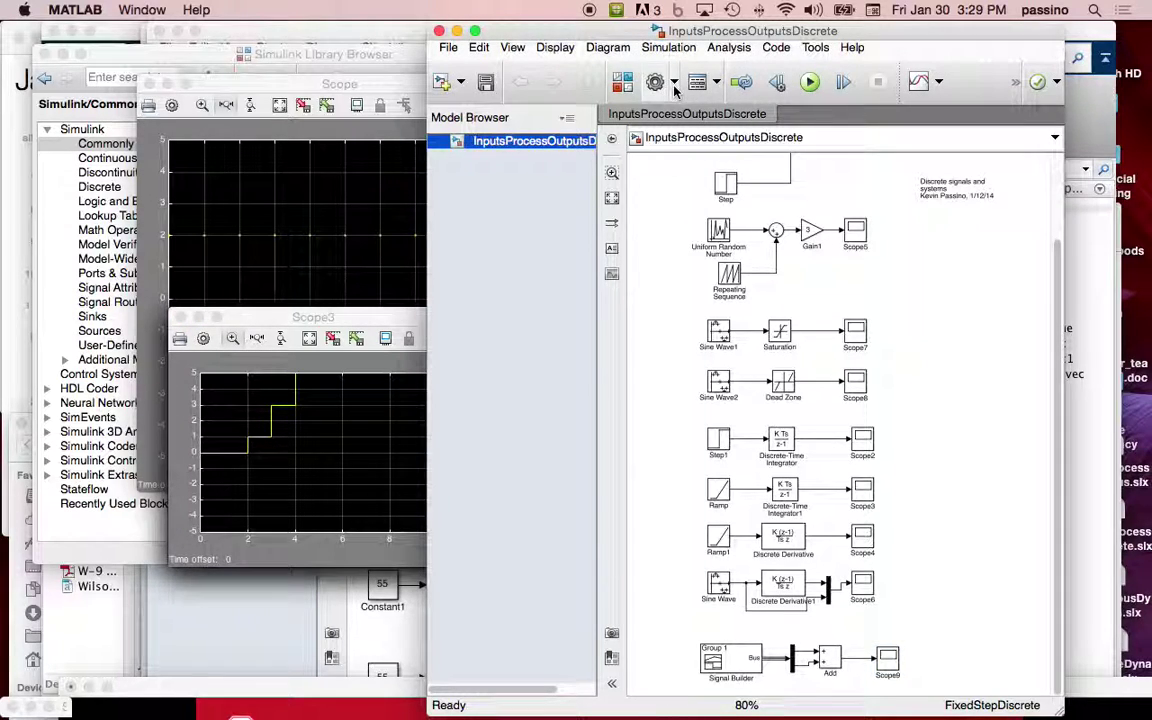
click(675, 85)
click(681, 113)
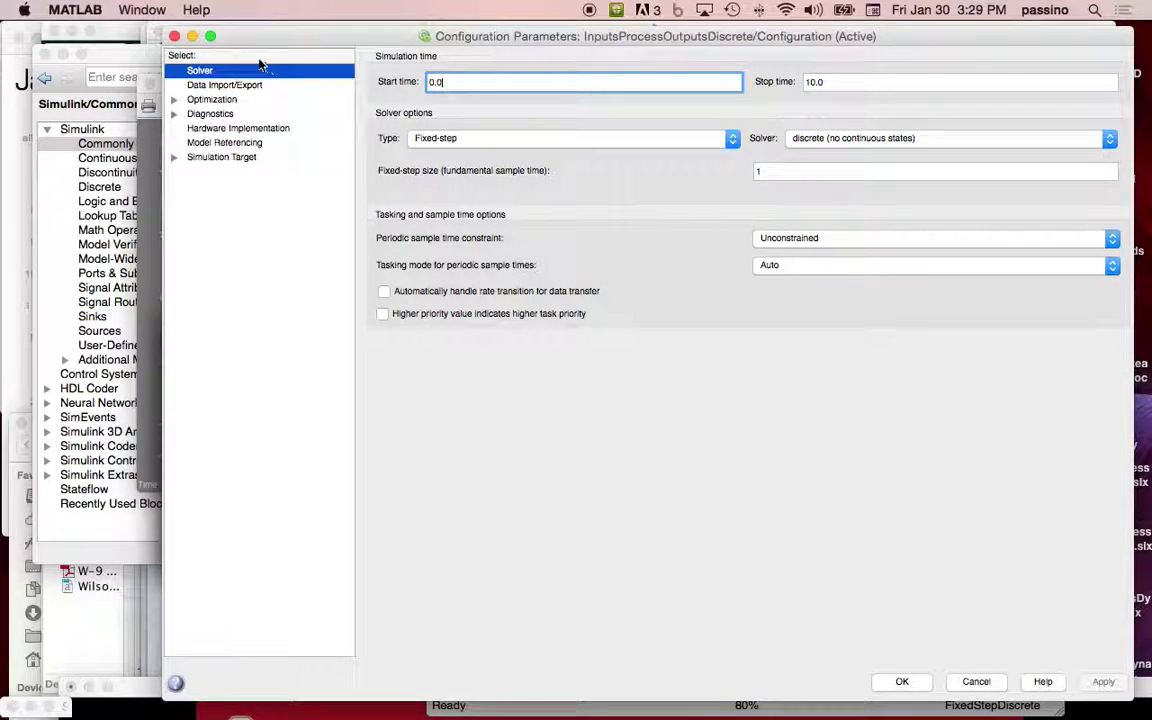
click(174, 37)
click(102, 55)
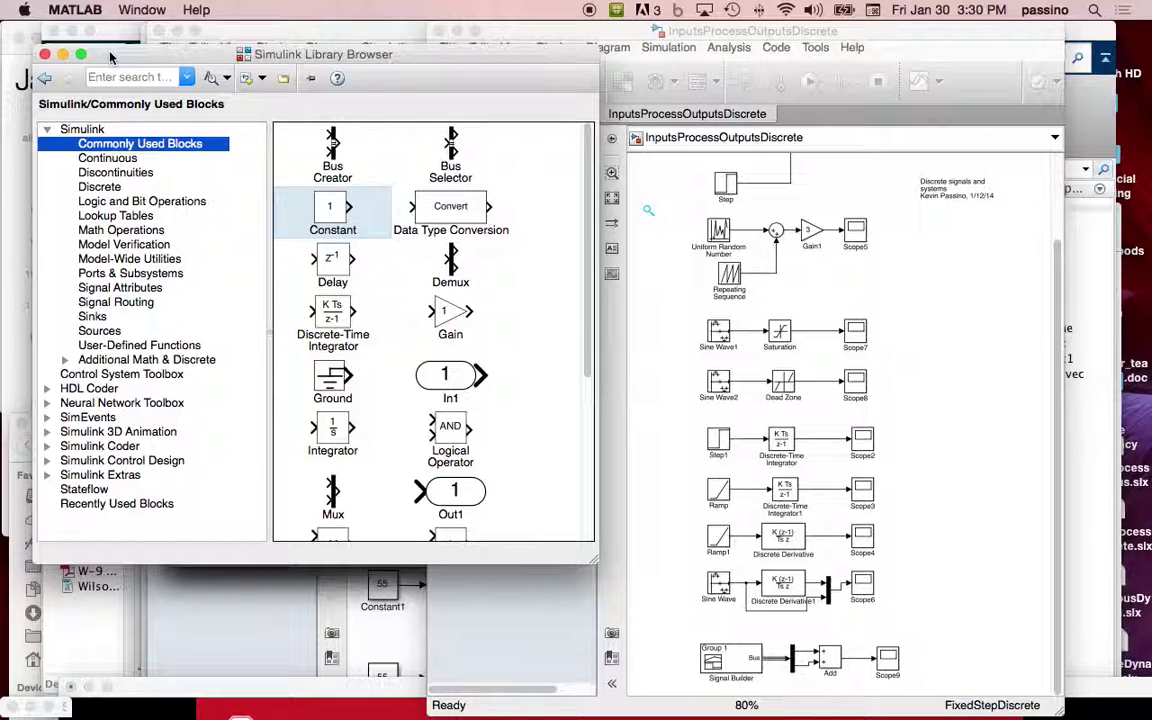
Browse the Continuous, Discontinuities and Discrete libraries, ending on Discrete blocks like Delay and Discrete PID Controller.
click(123, 158)
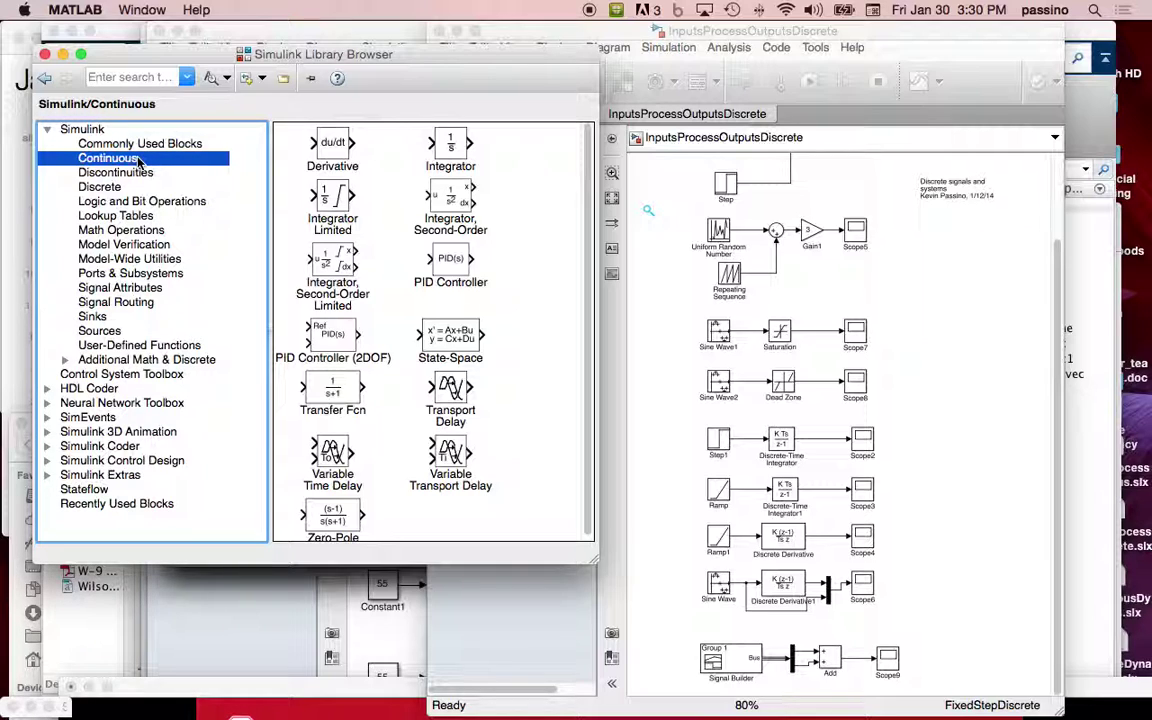
click(142, 175)
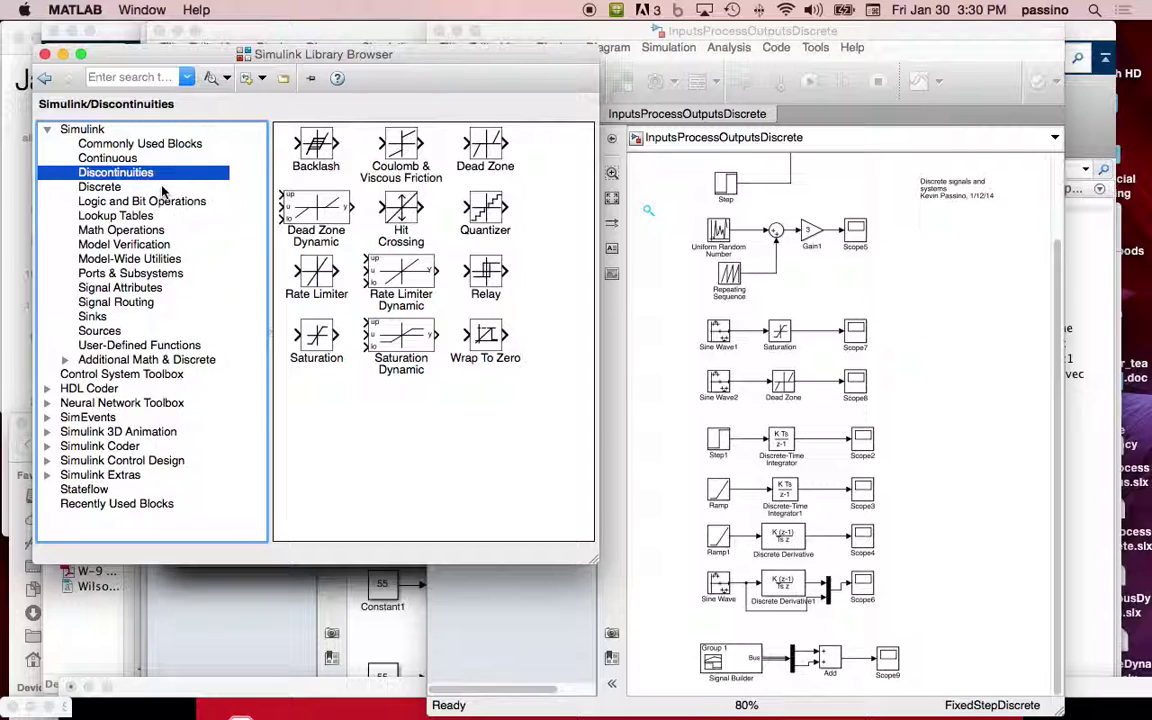
click(163, 189)
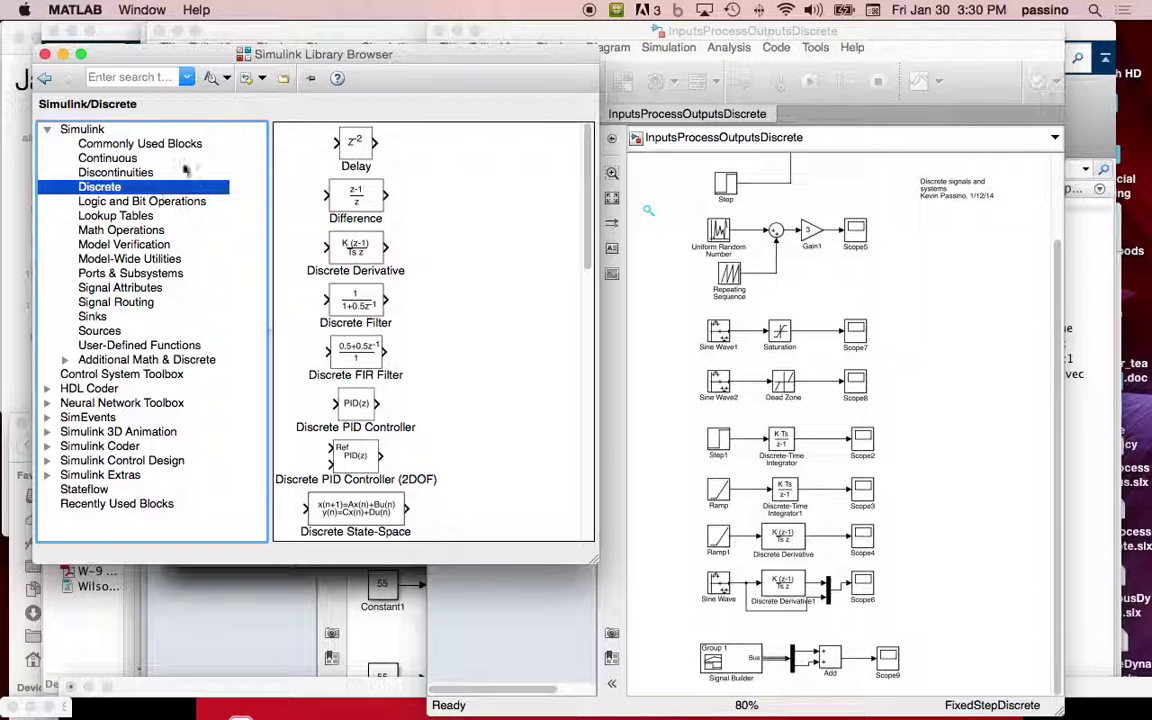
drag(417, 61, 418, 61)
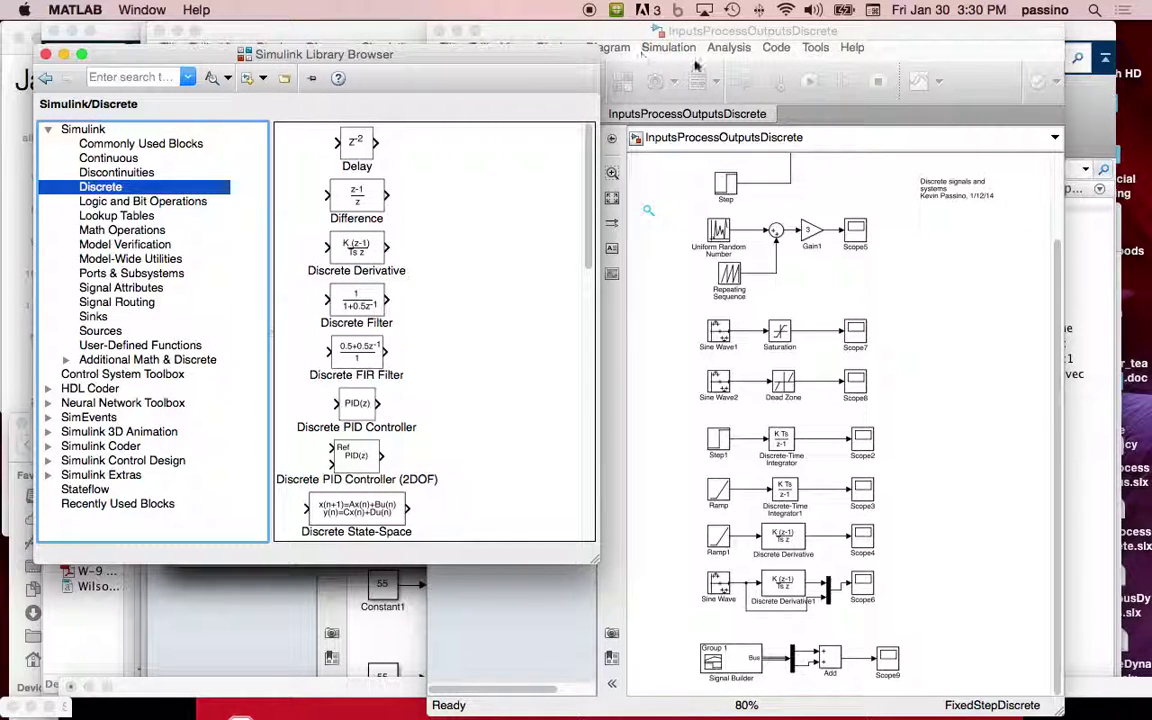
Close InputsProcessOutputsDiscrete, switch to ContinuousDynamics, move it right and fit its diagram to view.
click(775, 31)
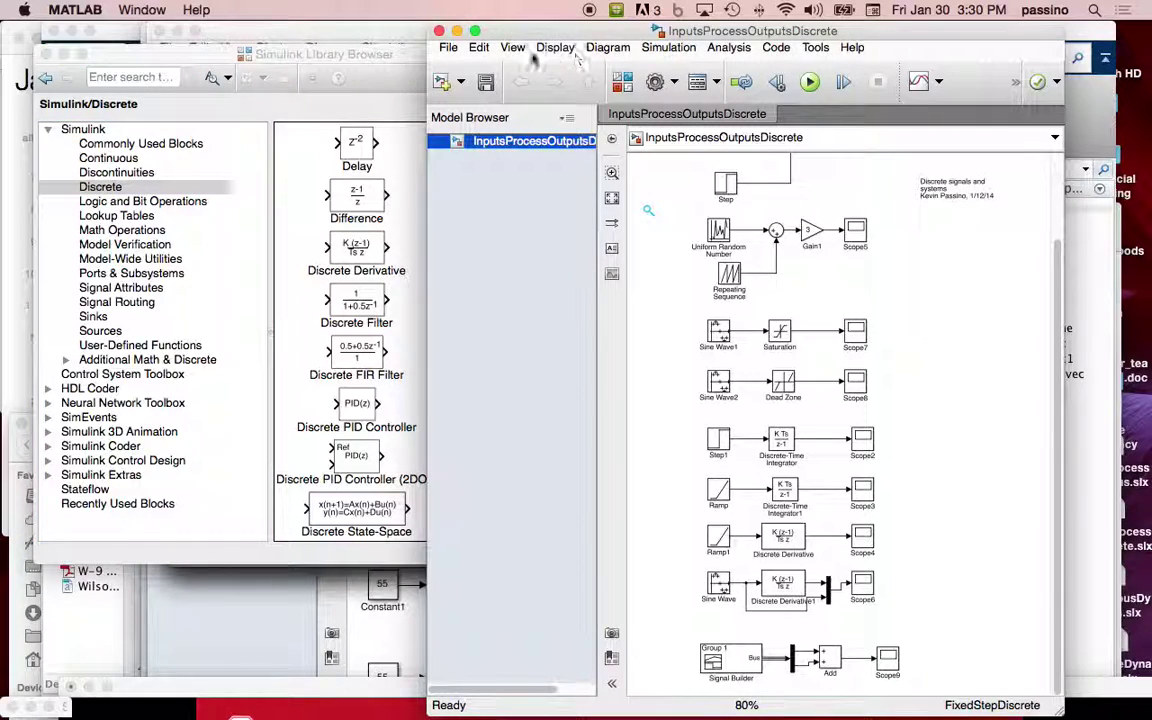
click(439, 32)
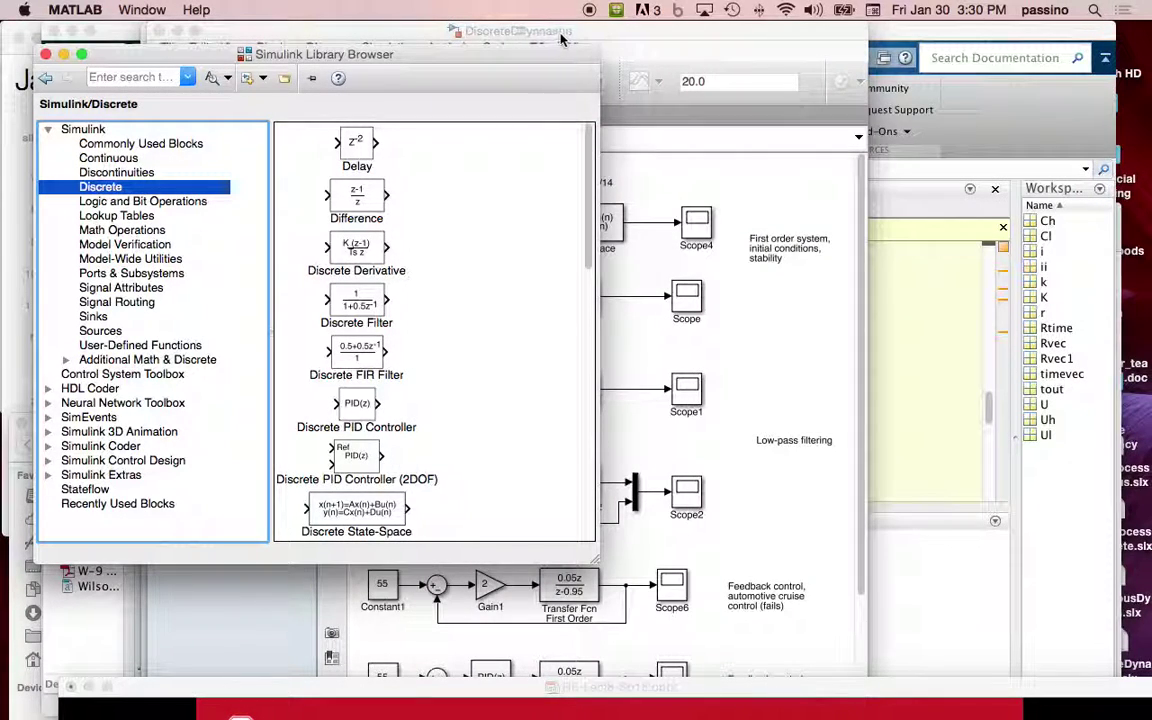
click(142, 10)
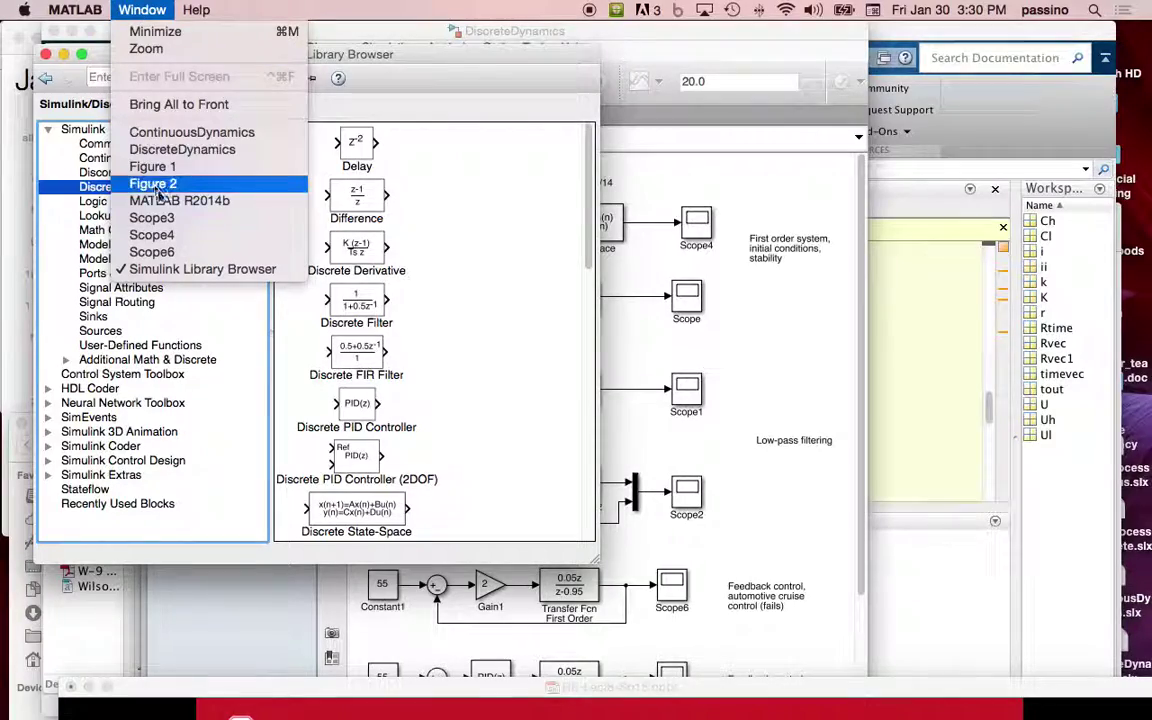
click(230, 133)
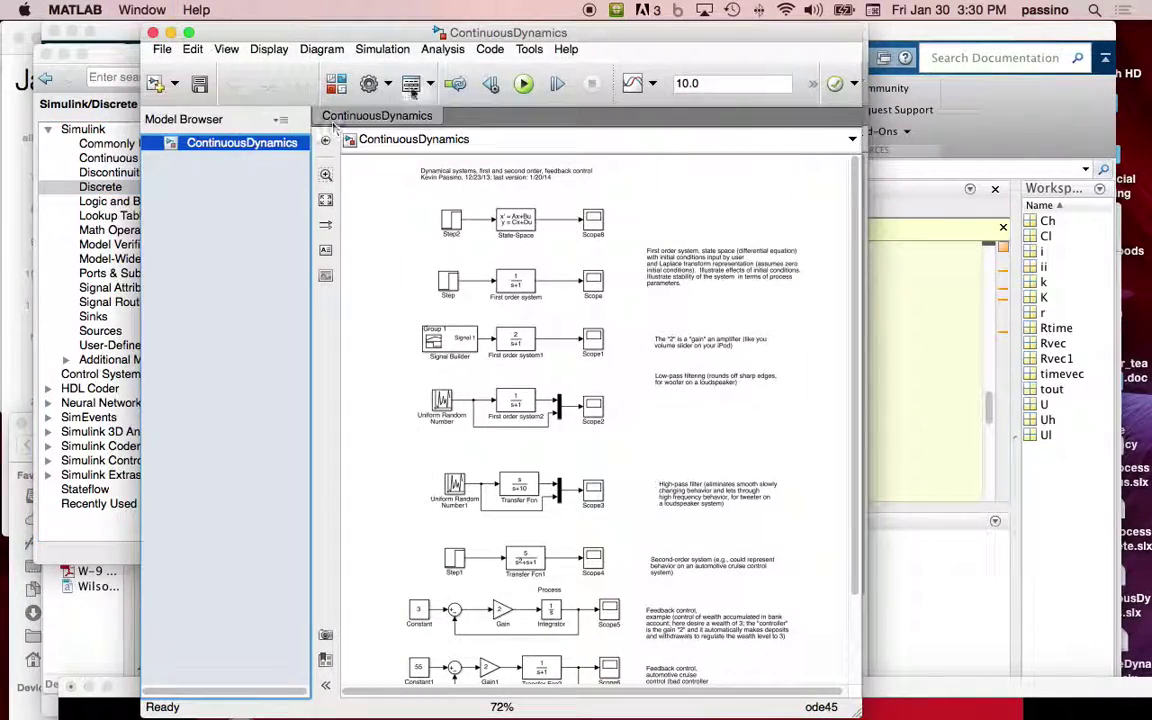
drag(282, 36, 558, 38)
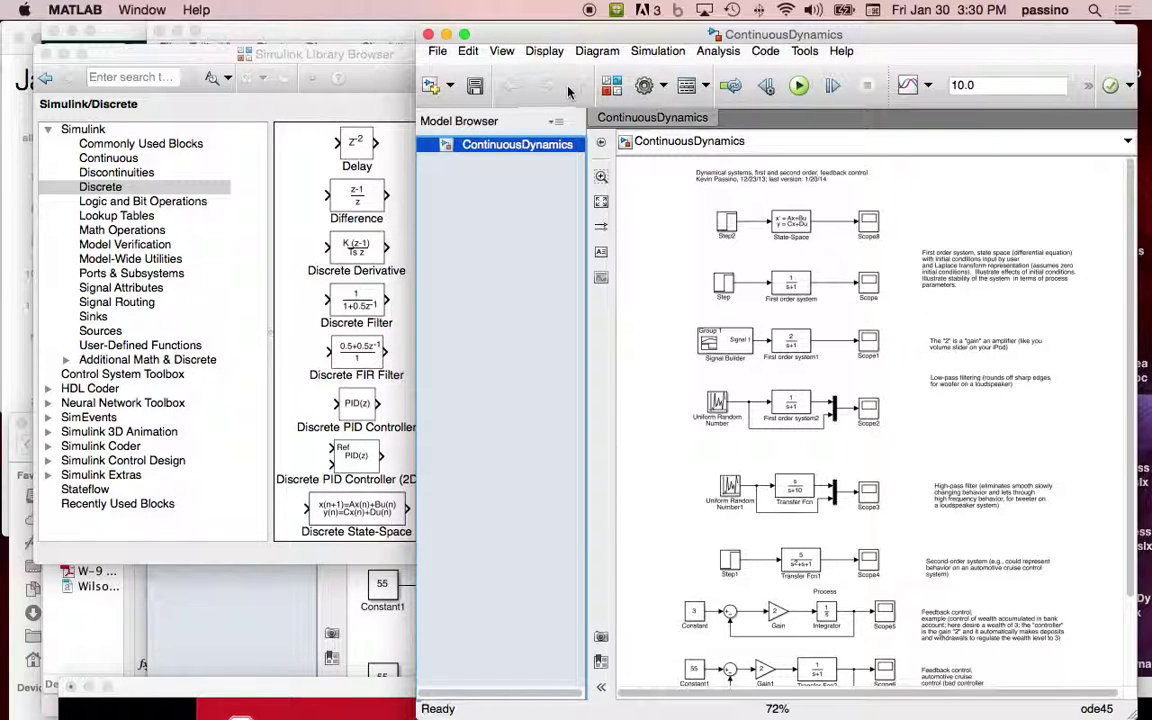
scroll(607, 170, down, 5)
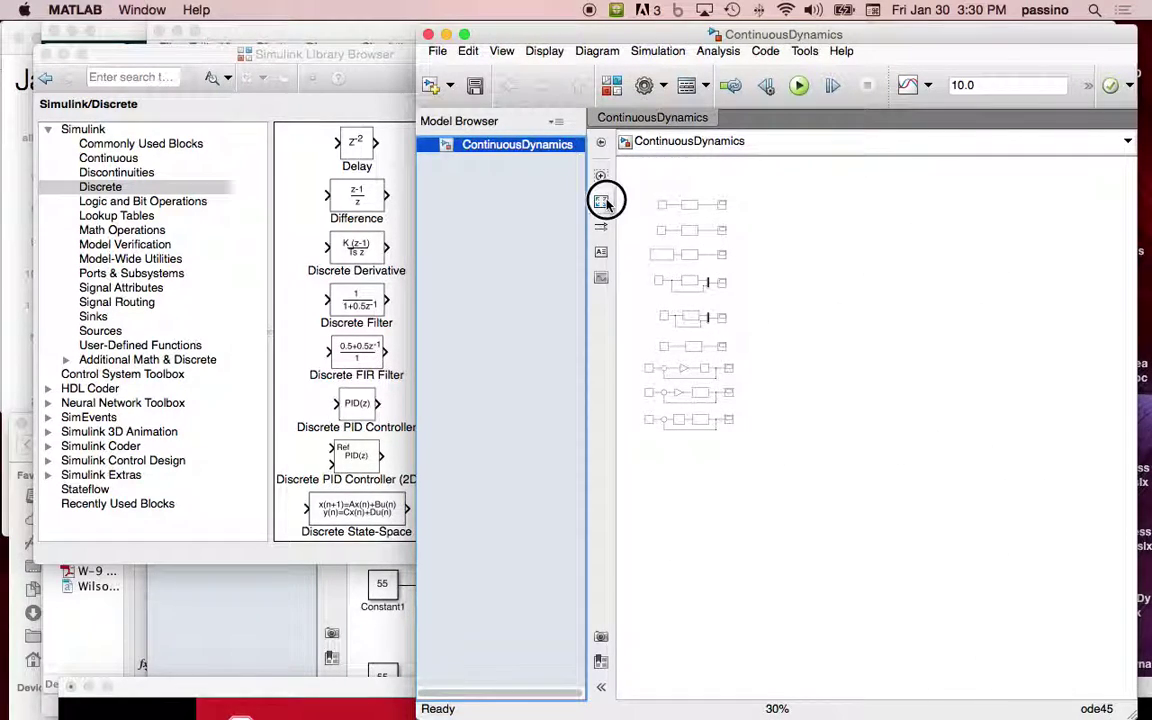
click(601, 201)
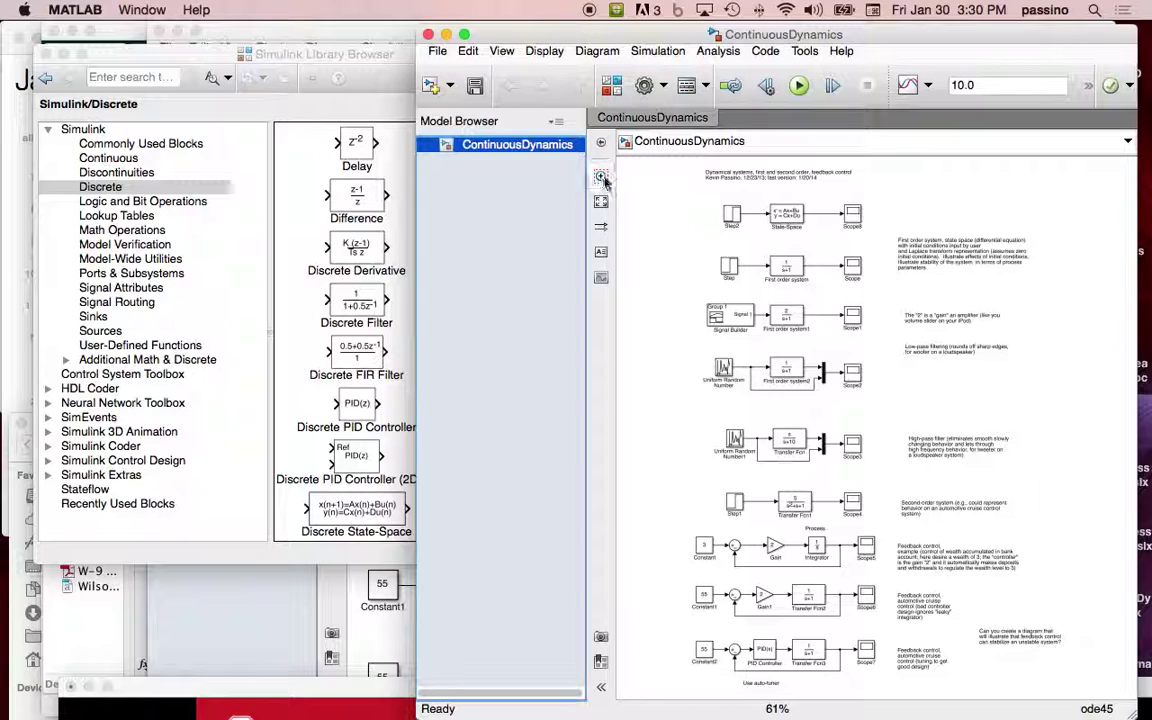
scroll(780, 220, up, 3)
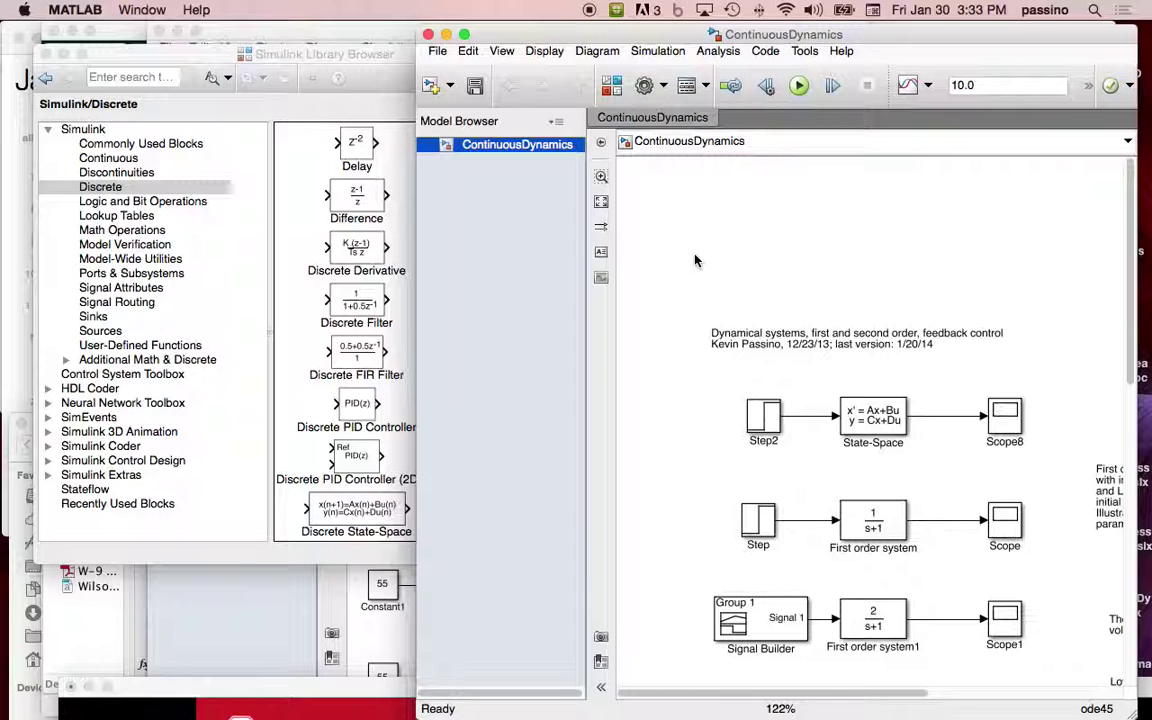
Open the State-Space block's parameters, showing A, B, C as 1, D as 0, initial conditions 0.
double_click(877, 421)
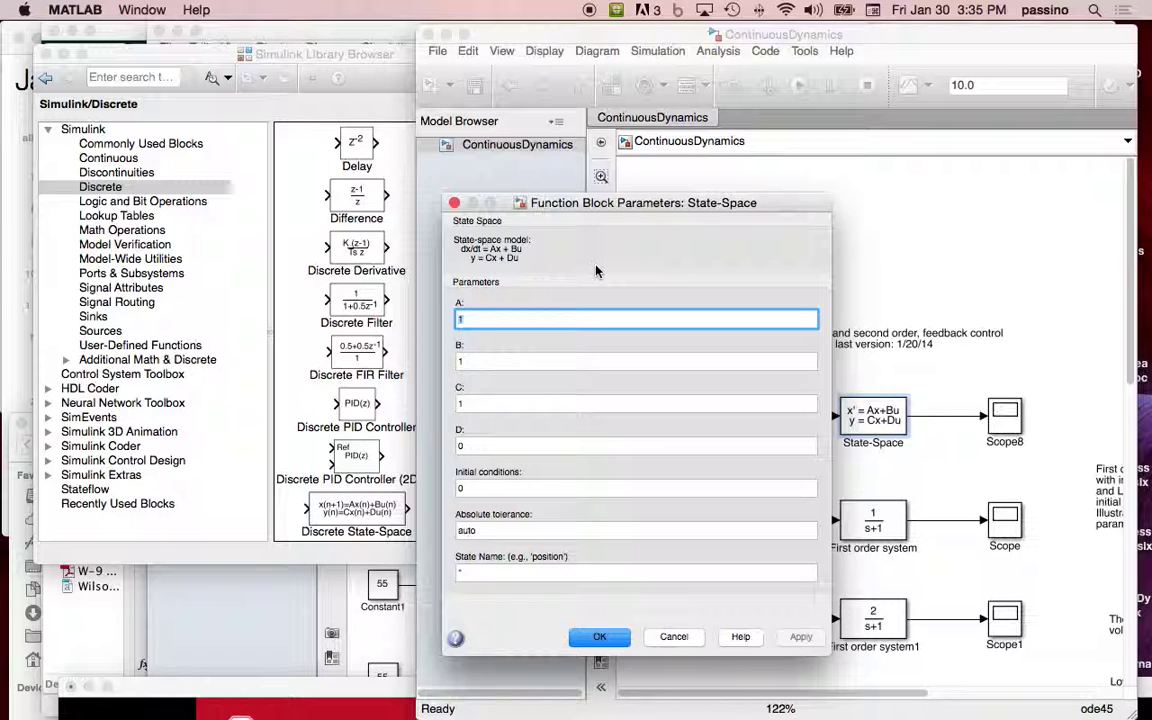
Close the State-Space parameters unchanged and open Scope8 to see the response rising past 5.
click(454, 203)
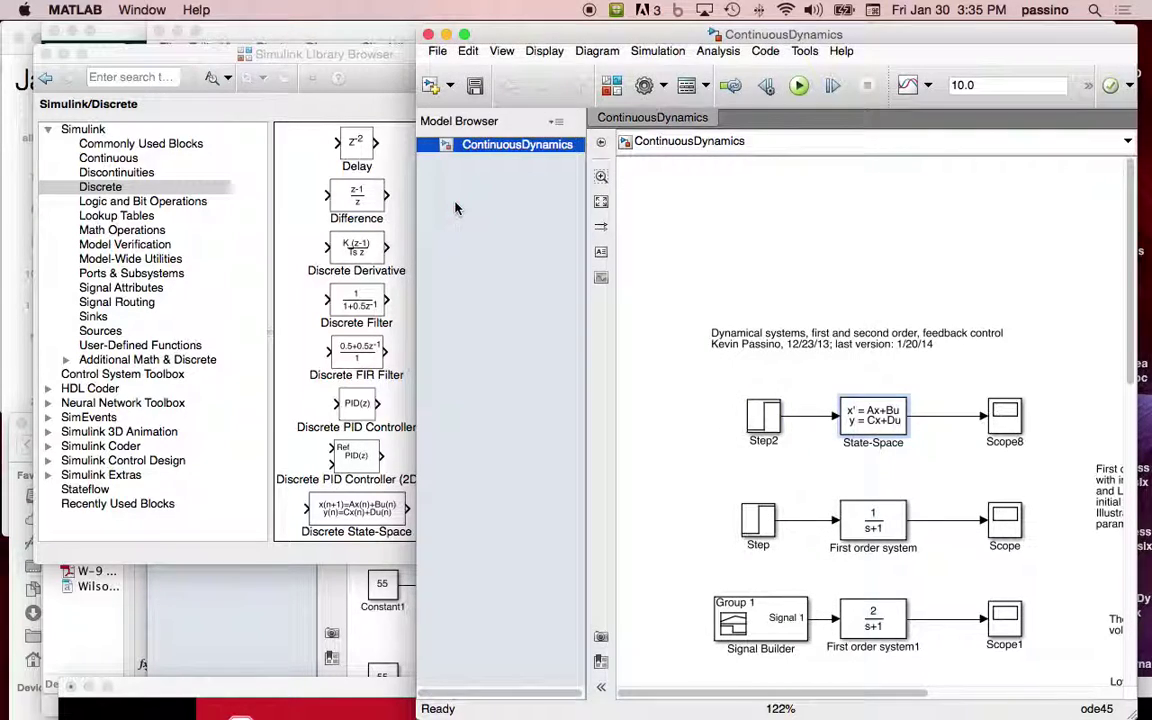
double_click(1005, 420)
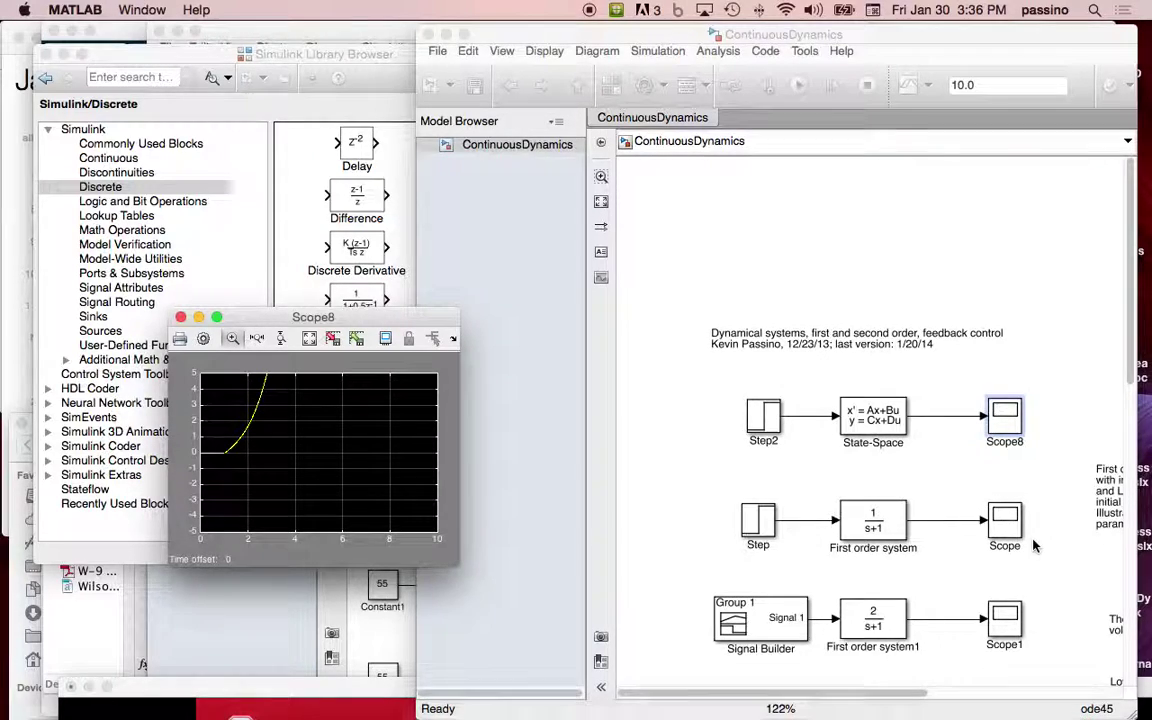
Open the First order system's Scope and autoscale the 1/(s+1) response settling at 1.
double_click(1010, 523)
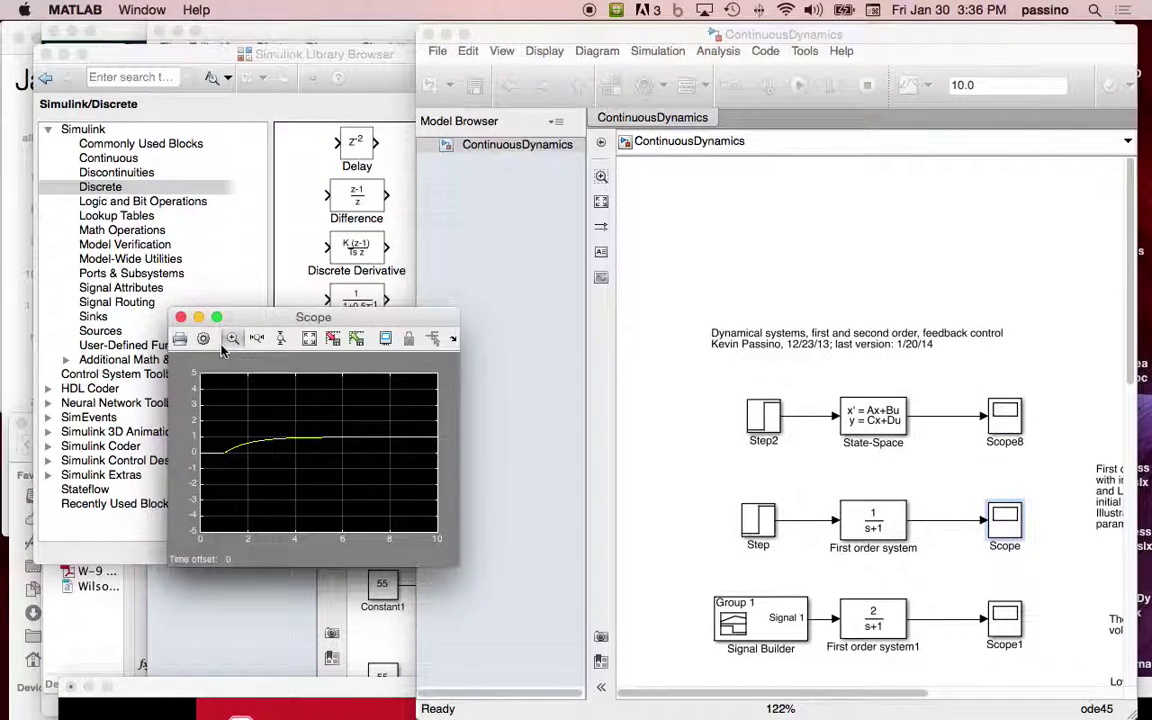
click(310, 340)
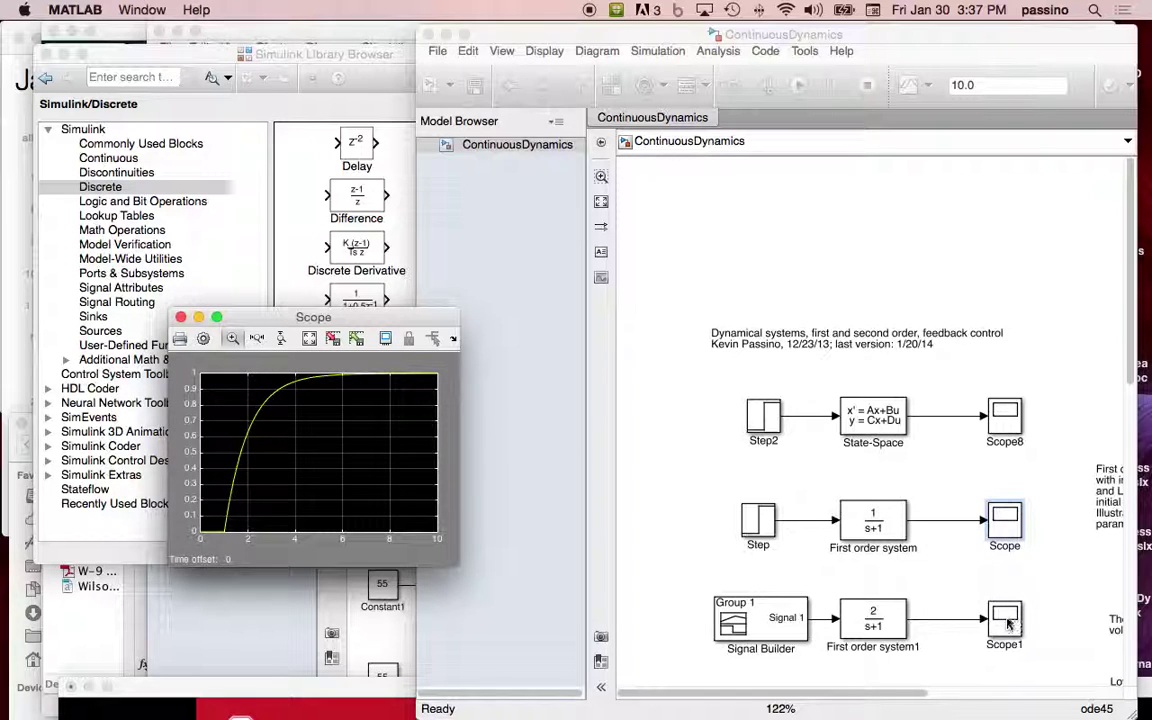
click(768, 622)
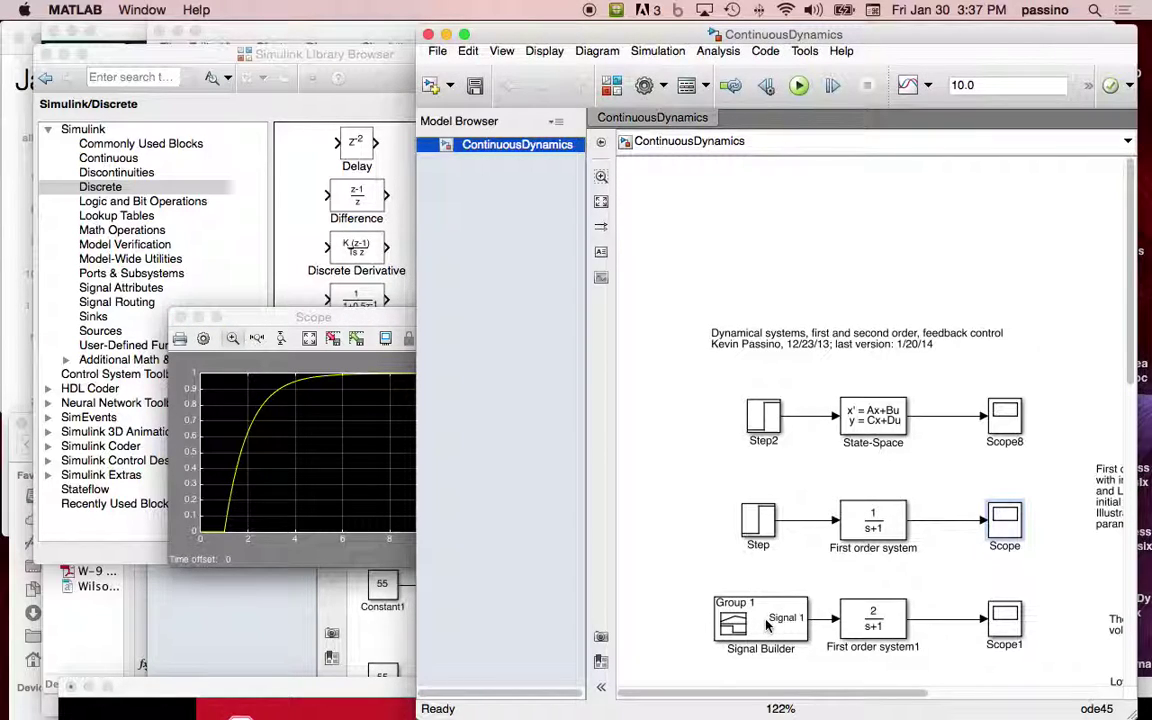
Inspect the Signal Builder pulse from about 0.7 to 5.2 s, then open Scope1's 2/(s+1) response.
click(768, 622)
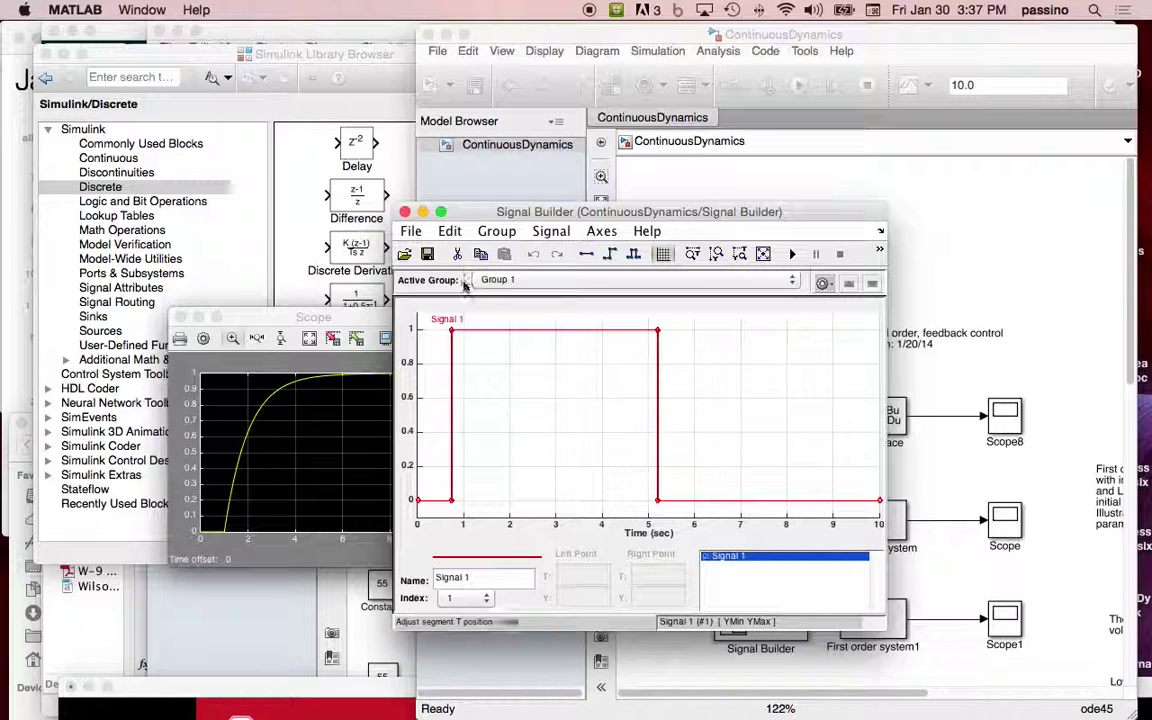
click(404, 212)
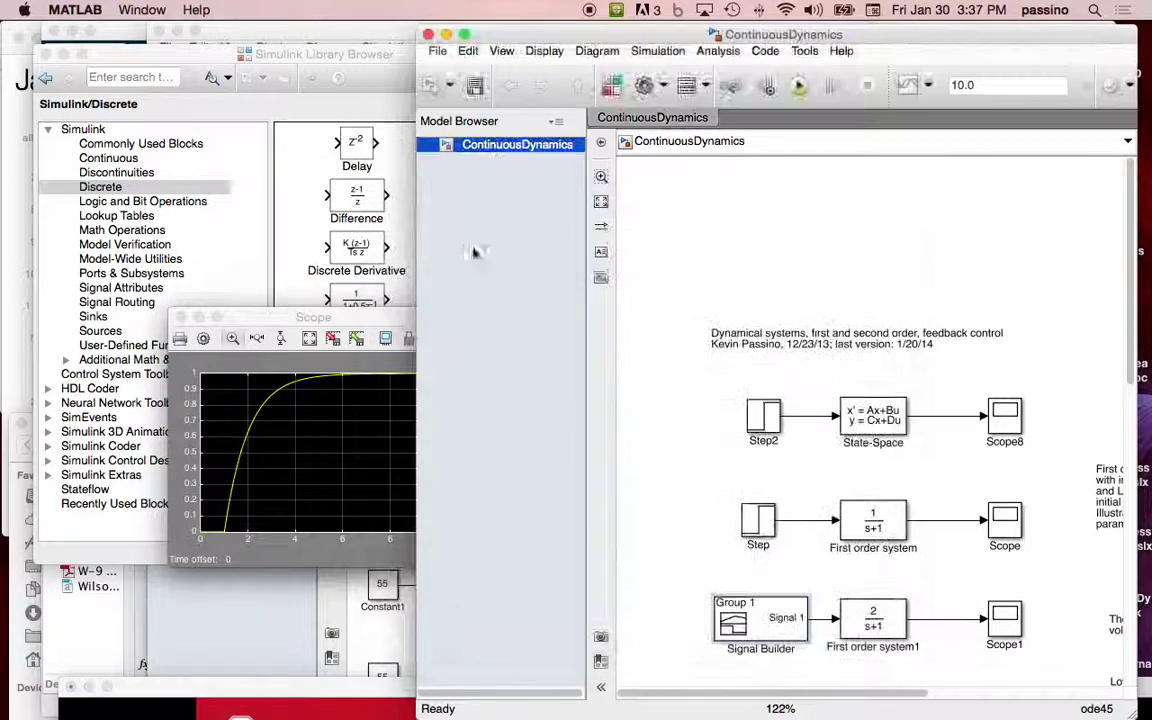
click(926, 627)
double_click(1004, 618)
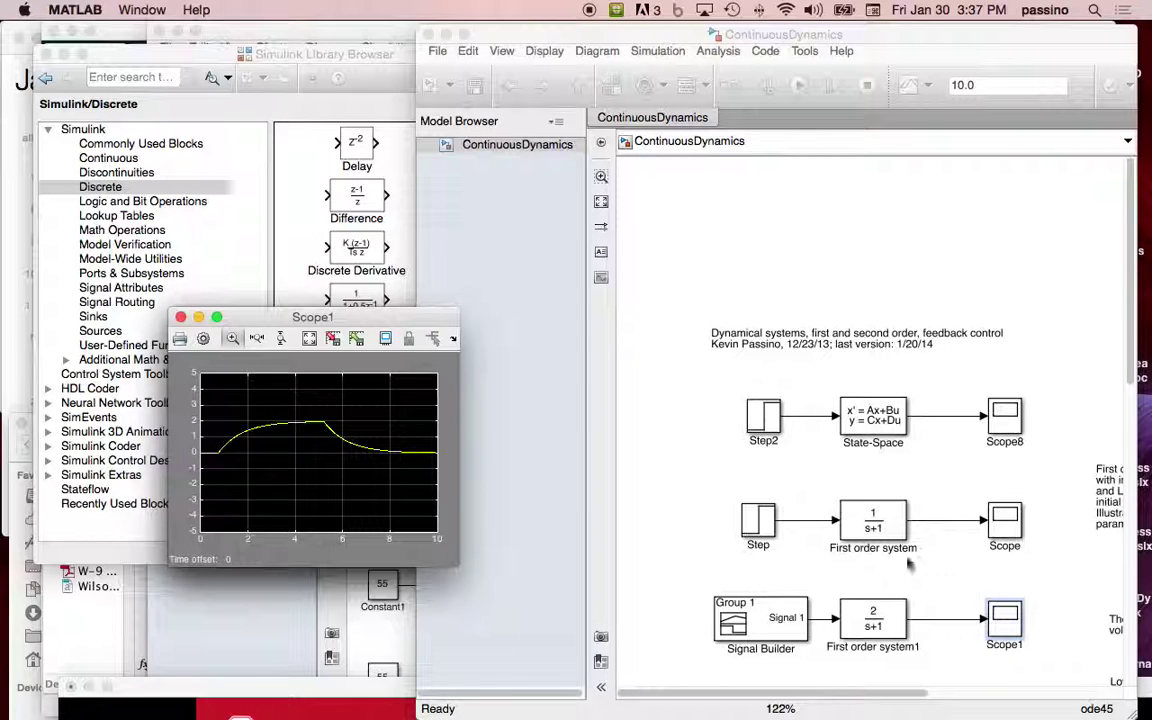
Scroll down to the Uniform Random Number rows and select the s/(s+10) Transfer Fcn block.
drag(1133, 375, 1131, 494)
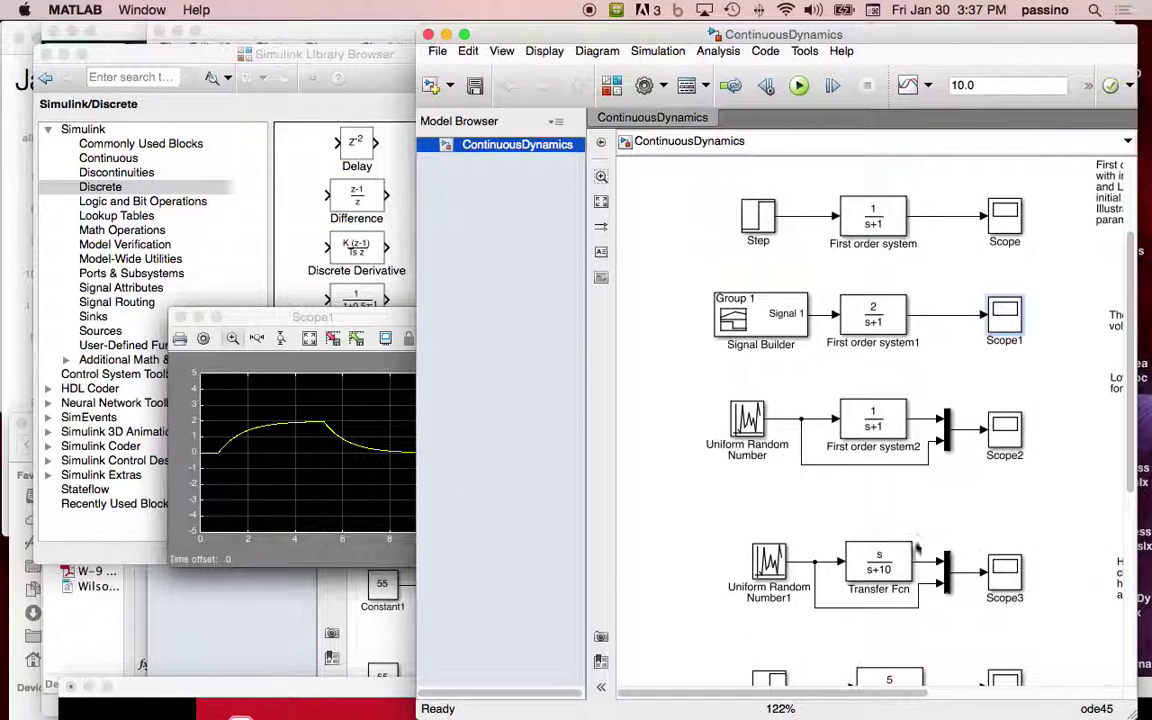
click(892, 545)
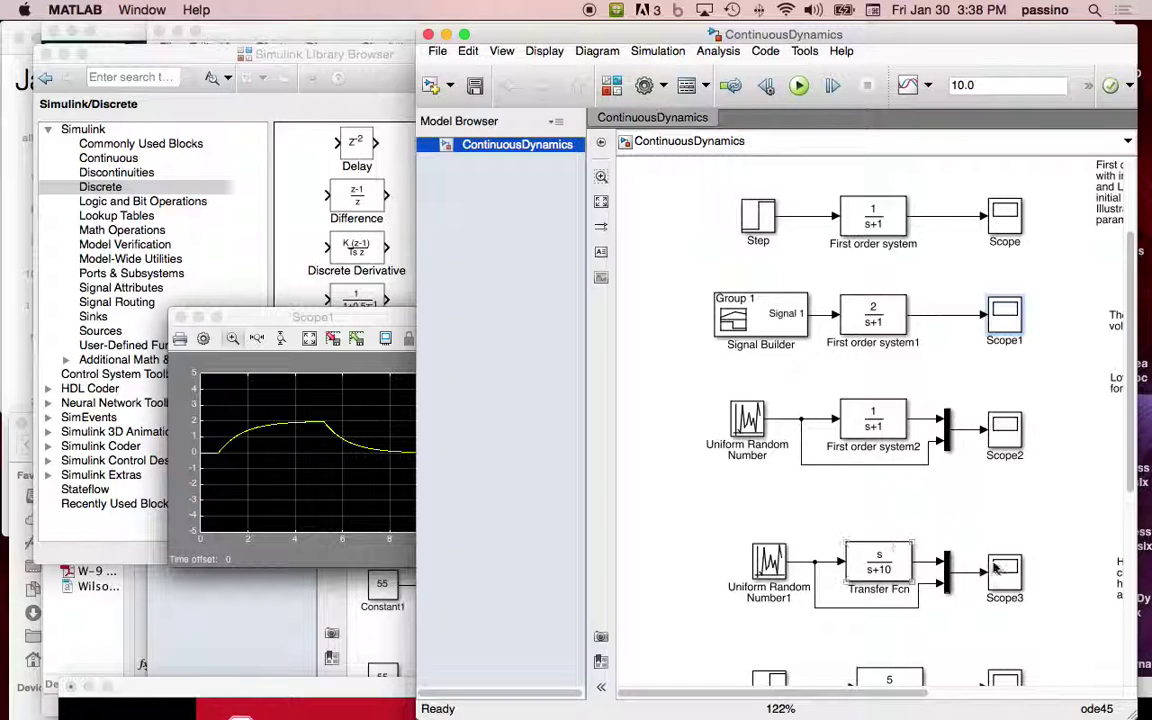
Scroll down to the feedback loops where Constant2 of 55 drives a PID Controller and 1/(s+1).
drag(1124, 474, 1130, 517)
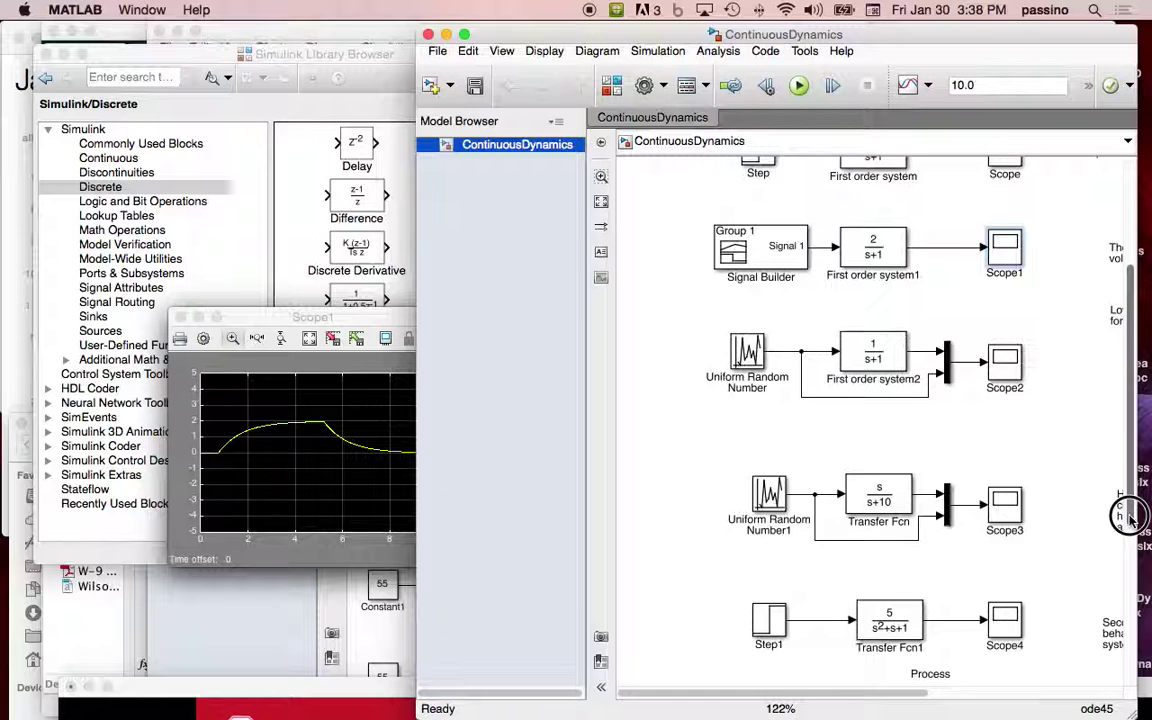
drag(1126, 525, 1124, 674)
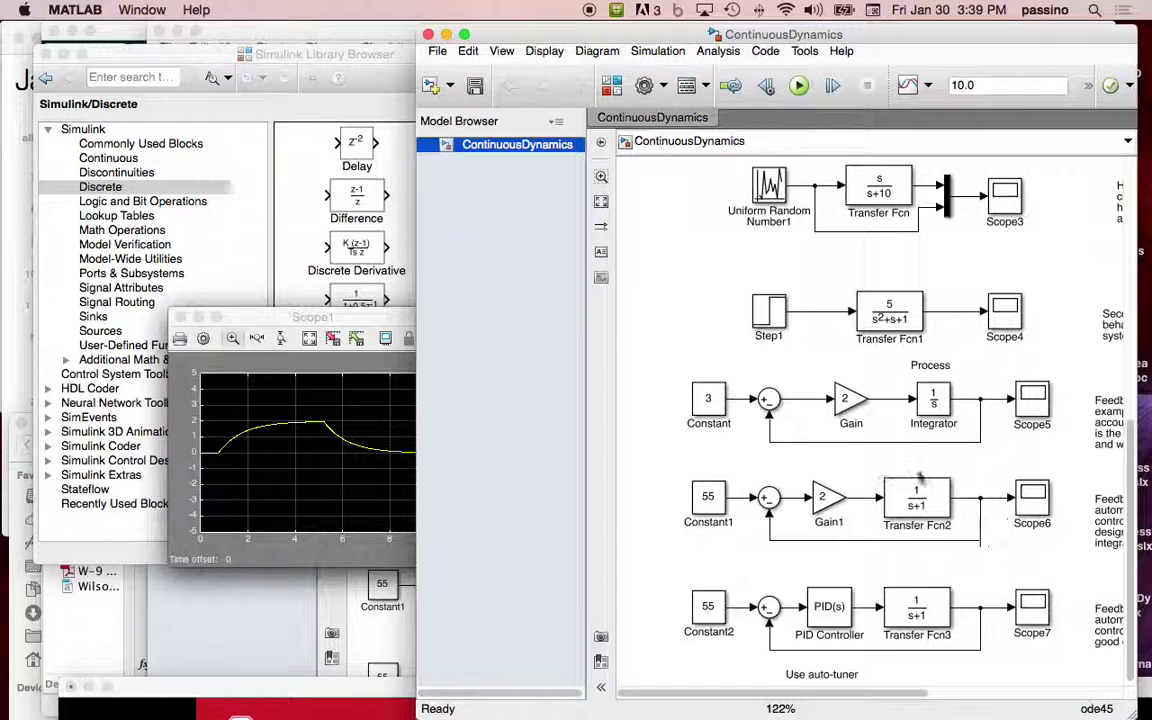
click(908, 508)
click(766, 497)
Open Scope6 and autoscale it to show the gain-2 loop levelling off near 37.
double_click(1038, 507)
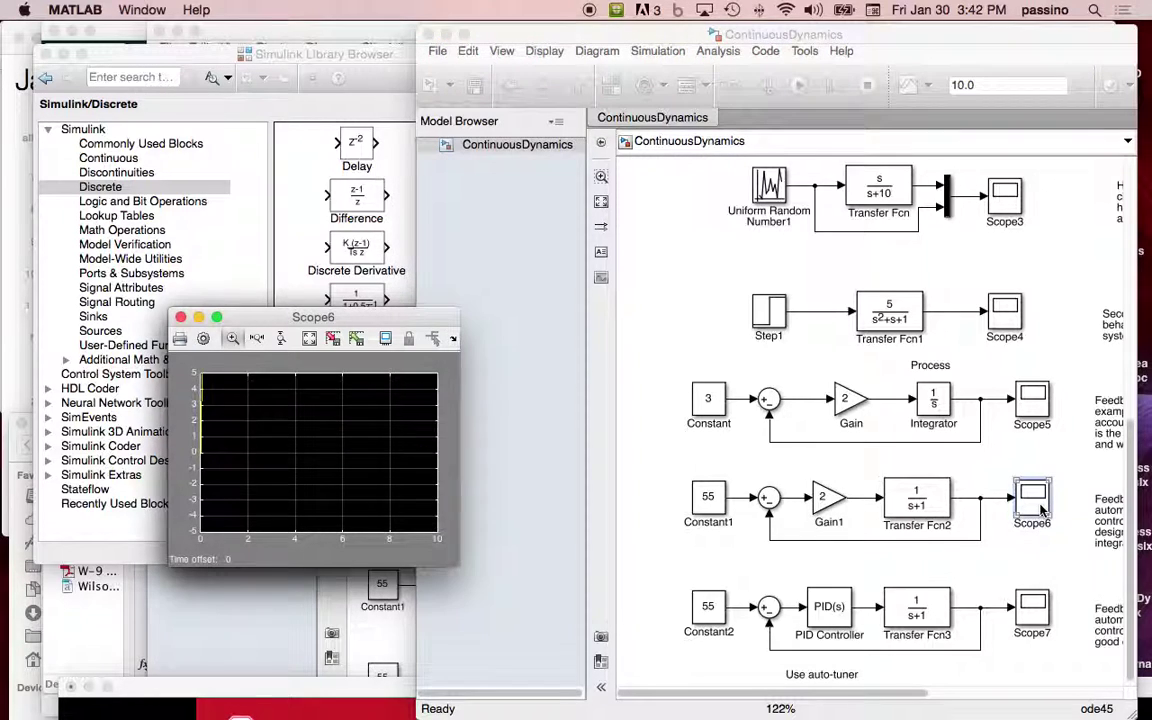
click(310, 340)
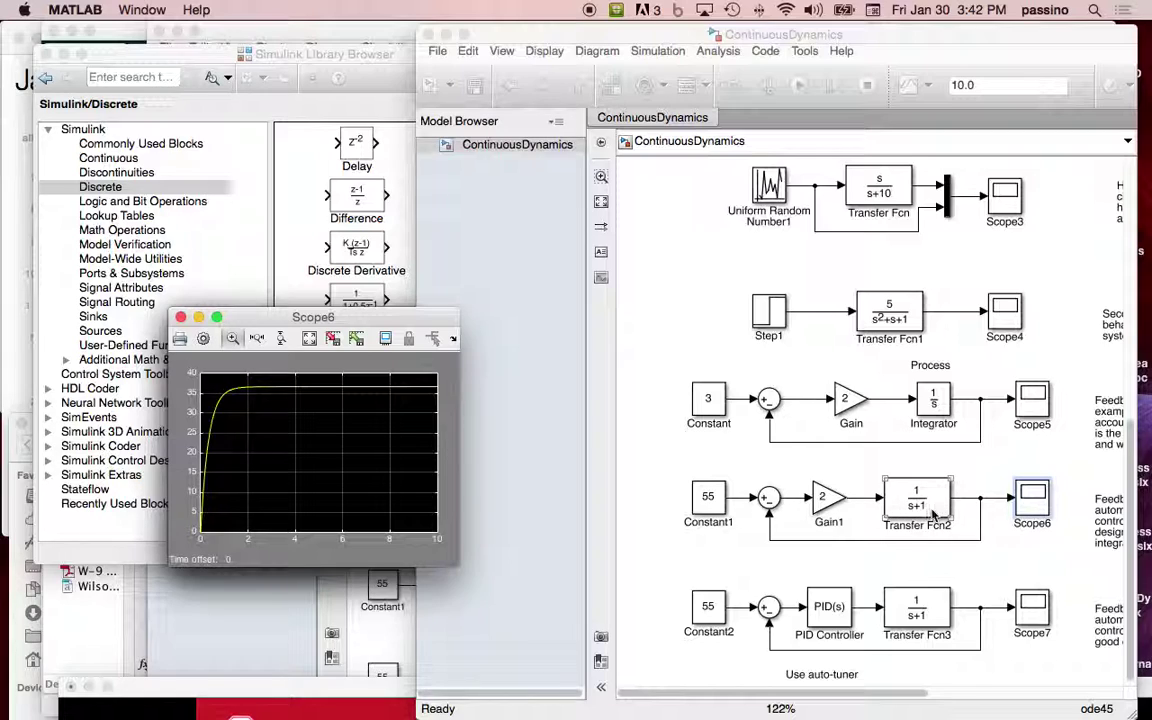
Insert a copied Integrator (1/s) between Gain1 and Transfer Fcn2, then save the model.
drag(928, 507, 956, 504)
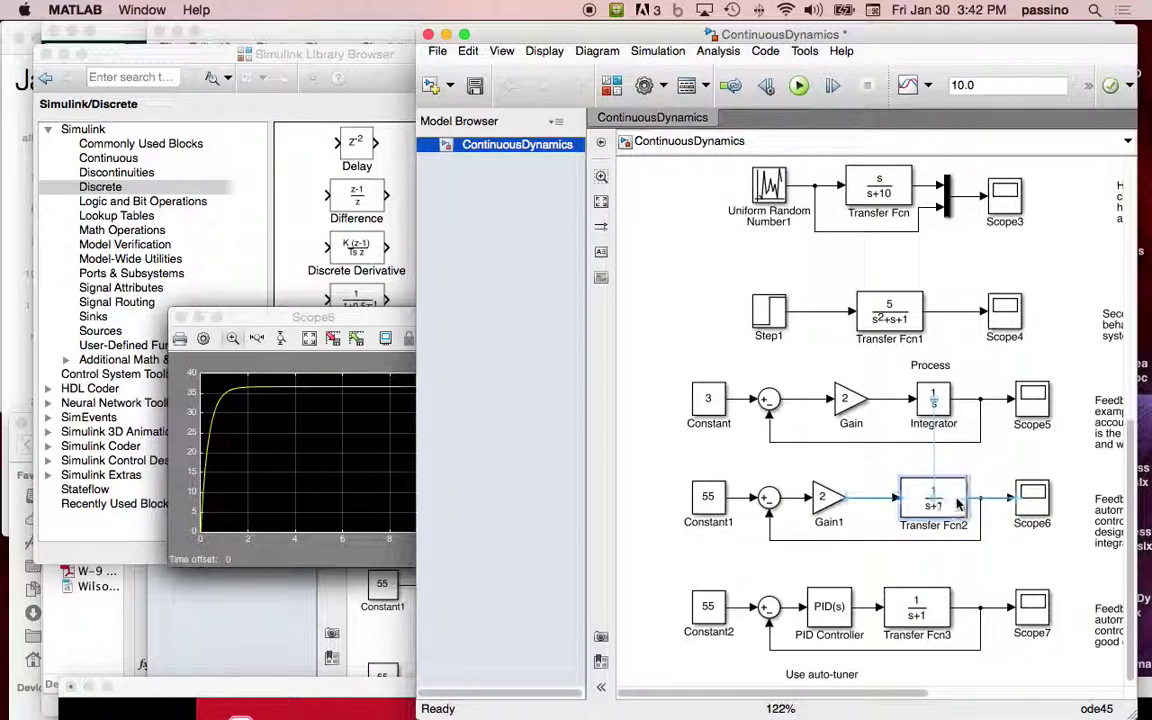
click(877, 503)
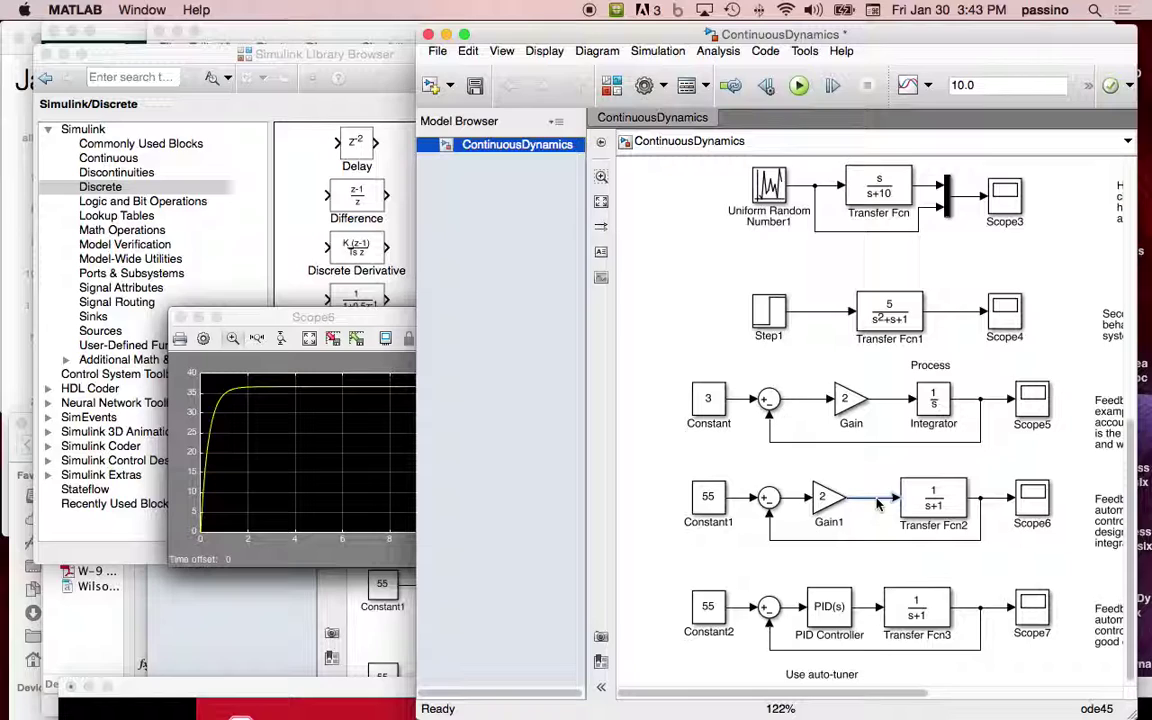
key(Delete)
click(934, 403)
click(934, 403)
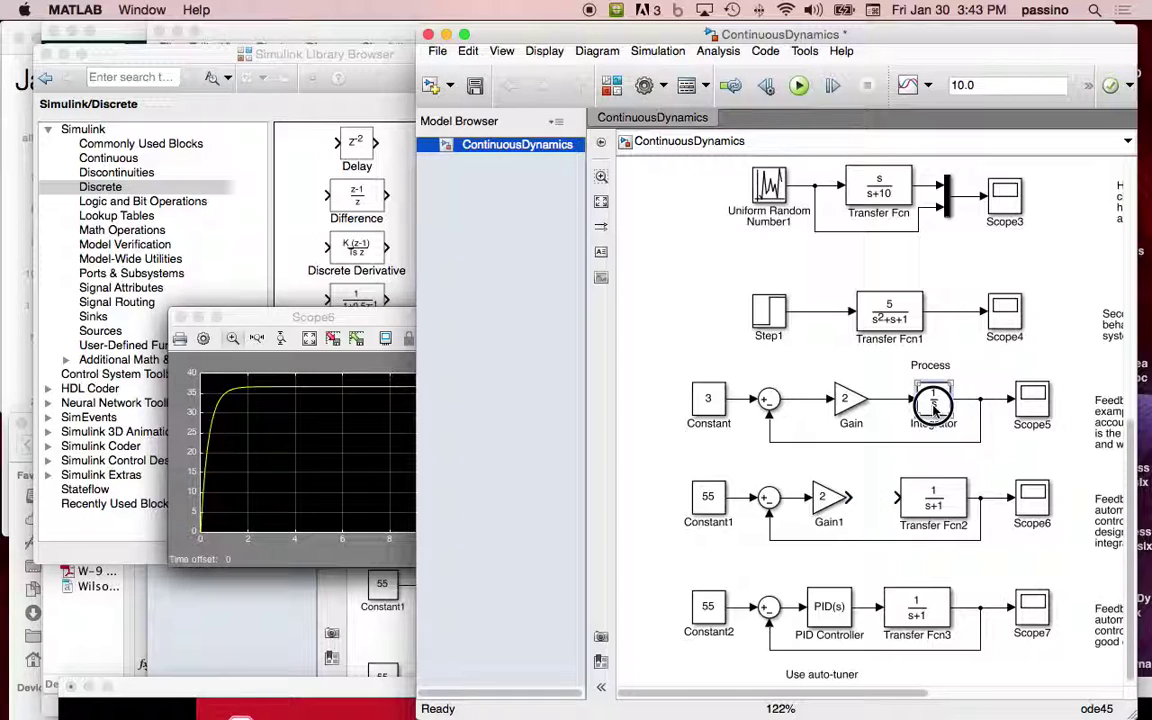
drag(934, 403, 851, 484)
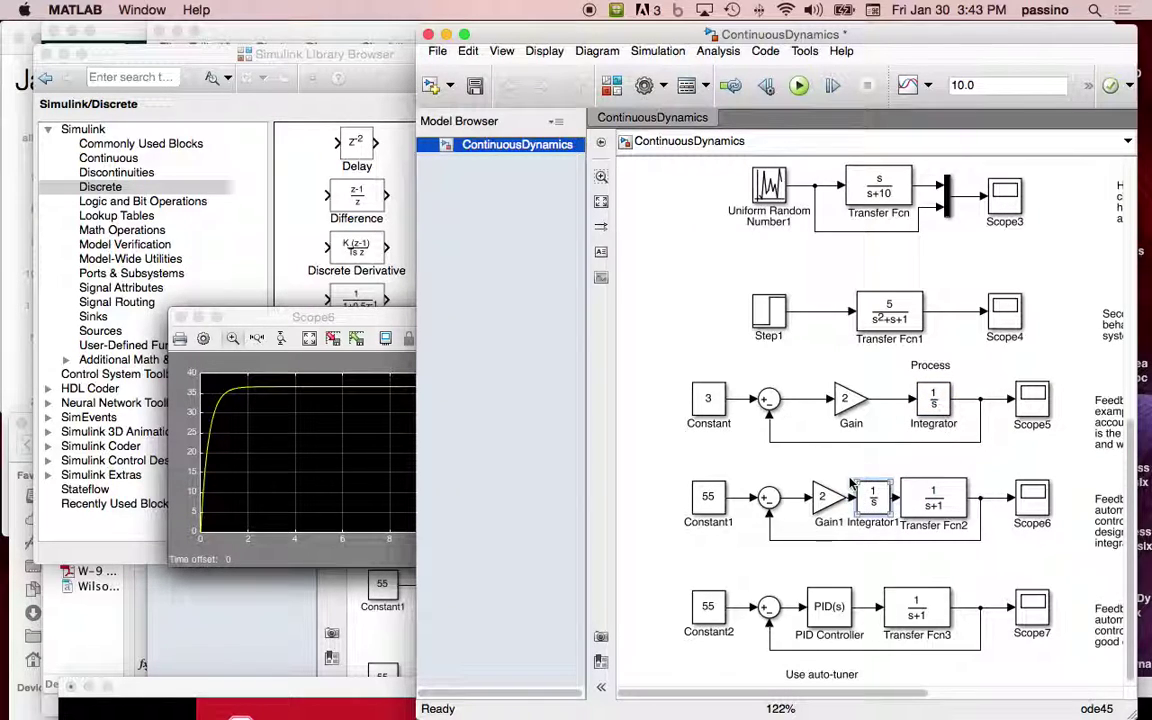
click(778, 428)
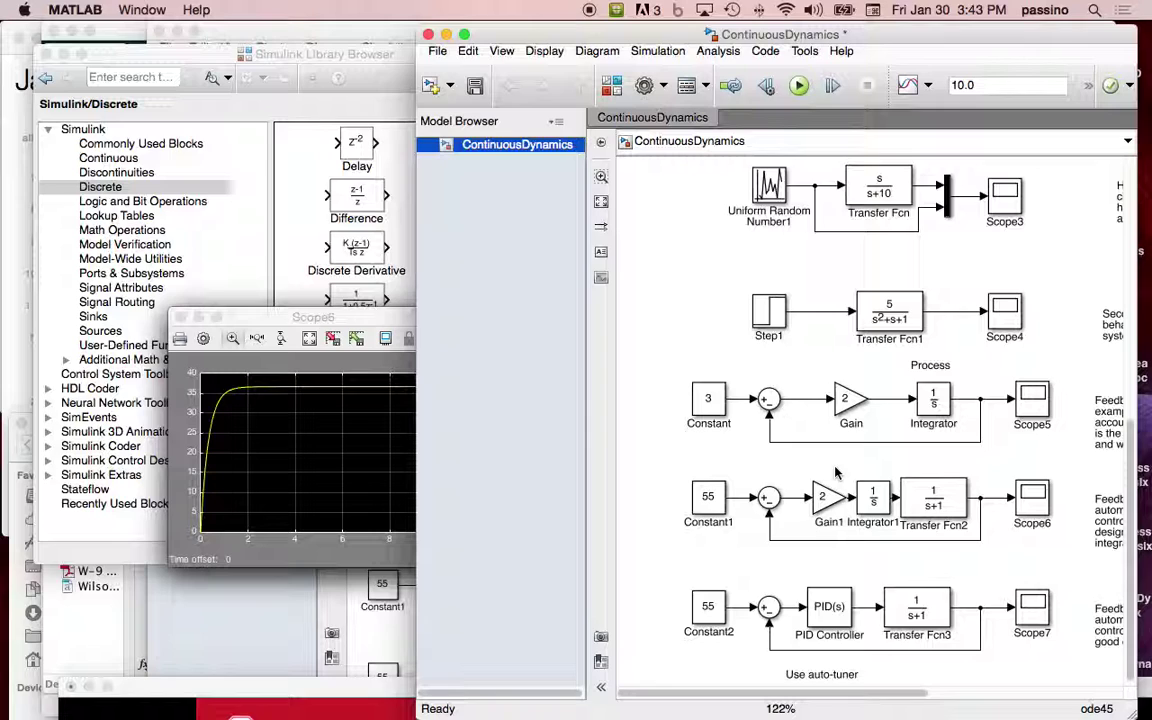
key(super+s)
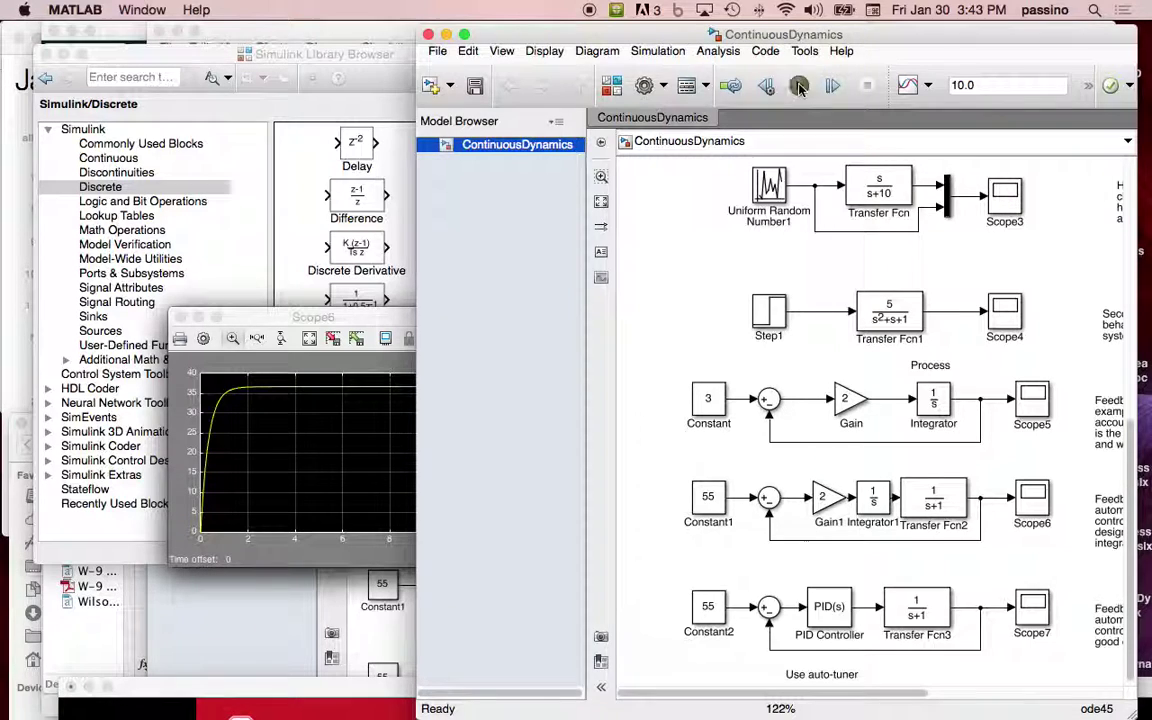
Run the simulation and autoscale Scope6, showing overshoot to about 71 then settling at 55.
click(800, 88)
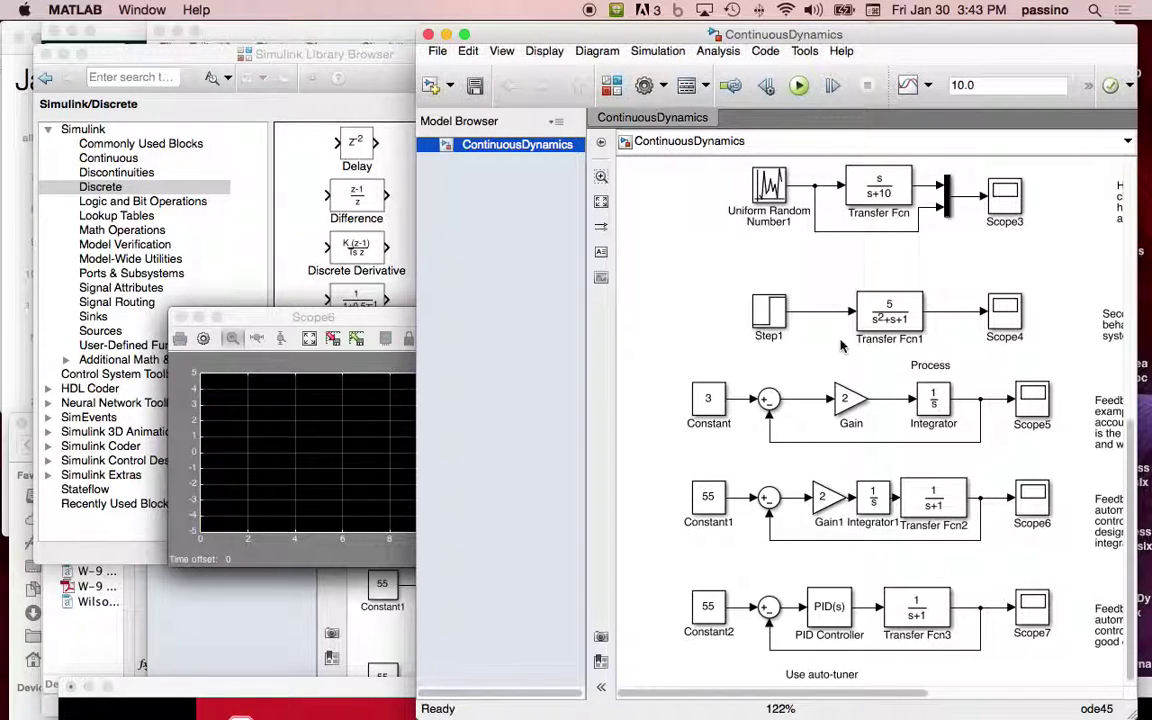
double_click(1032, 495)
click(309, 338)
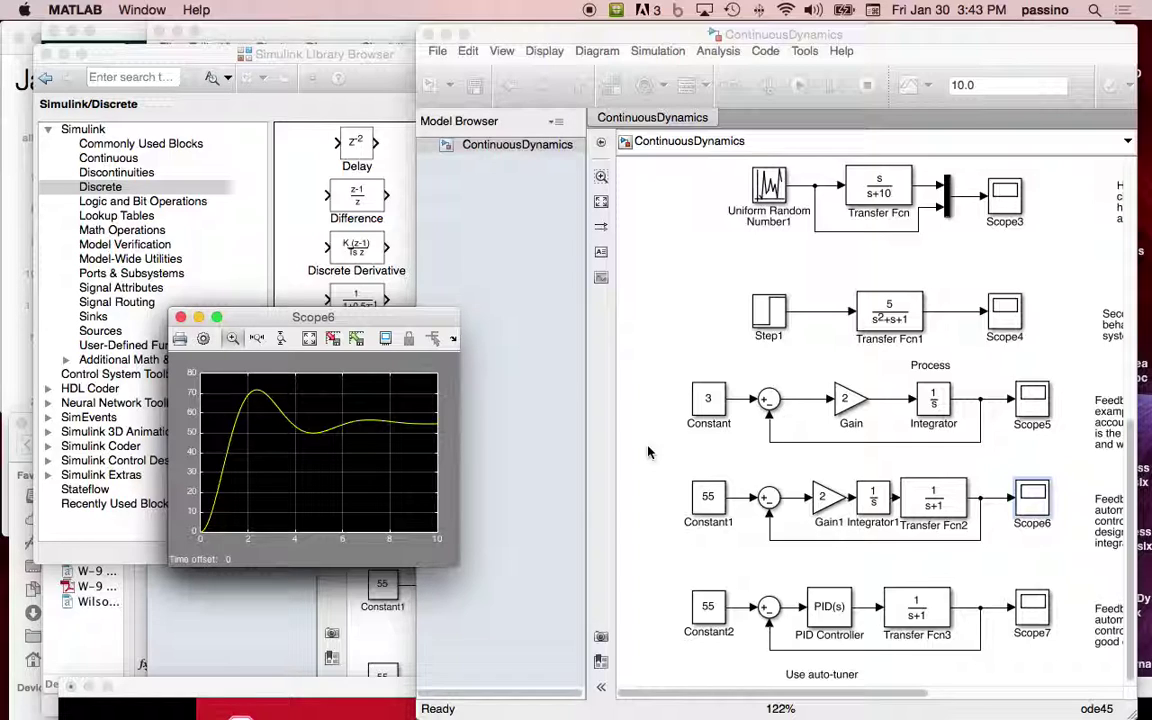
click(836, 505)
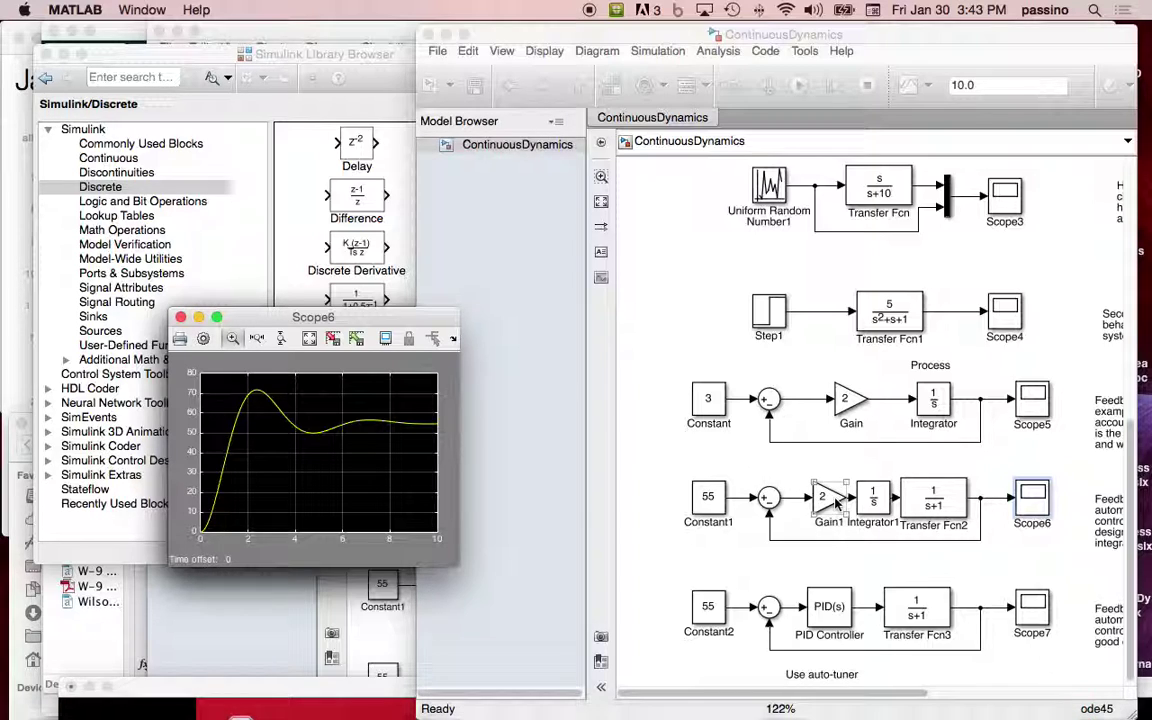
Change Gain1's gain from 2 to 1.
click(825, 502)
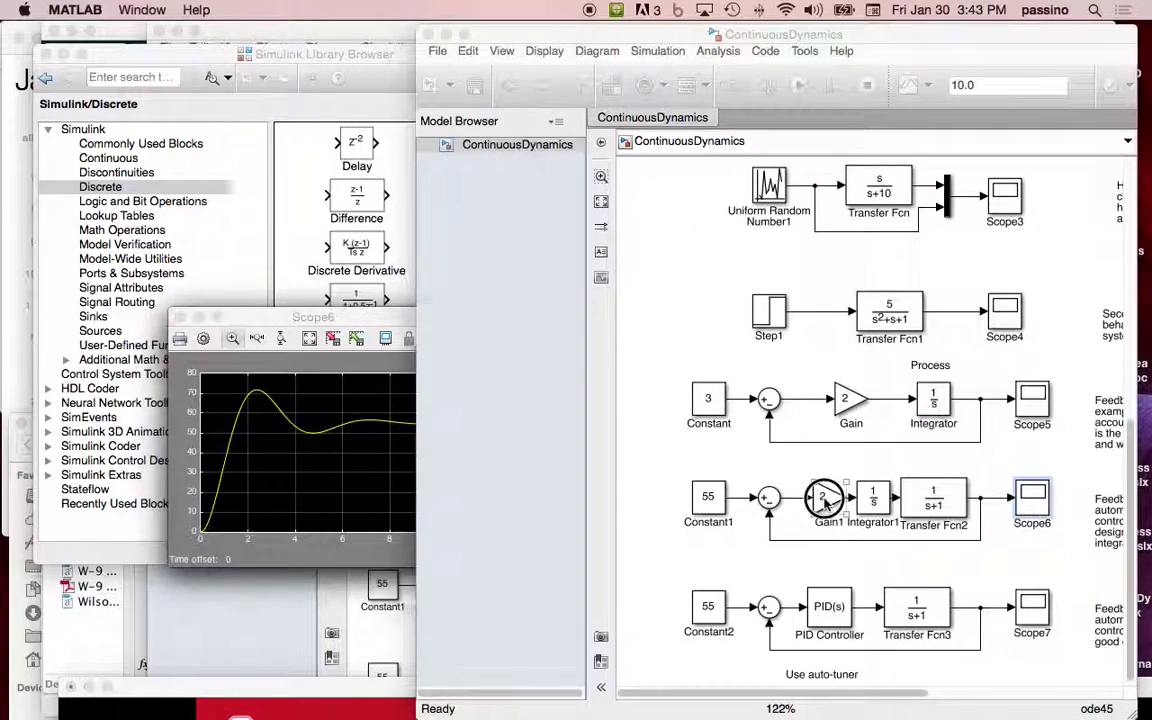
double_click(825, 502)
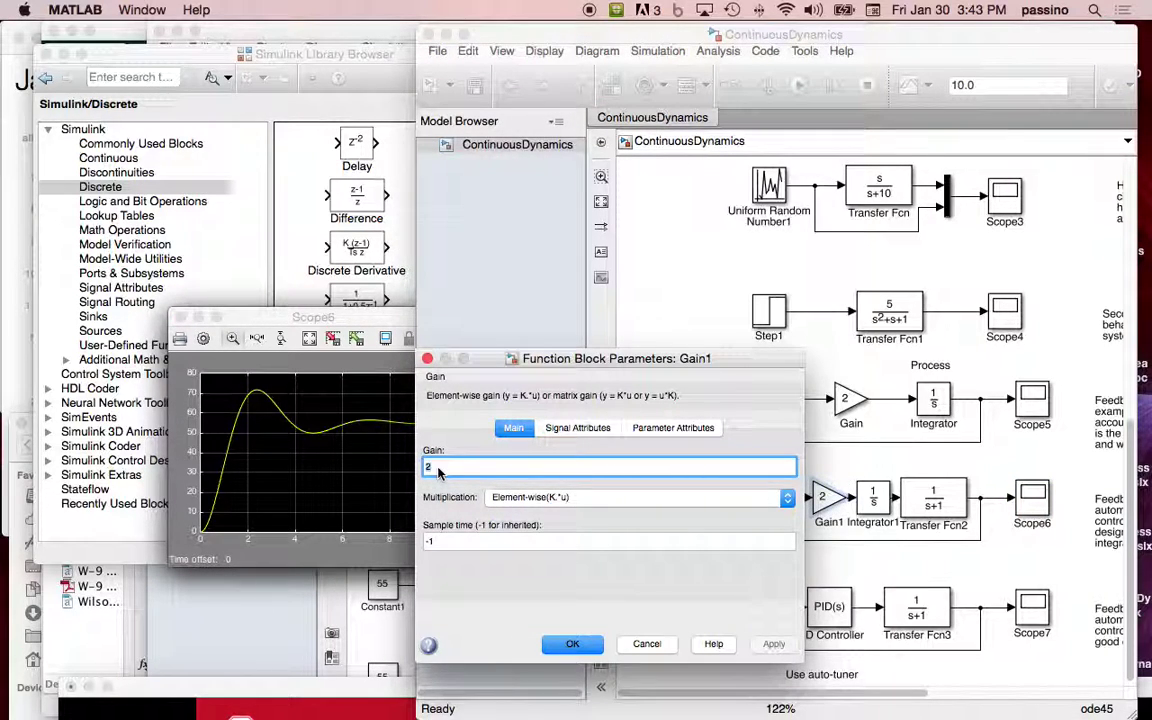
key(BackSpace)
text(1)
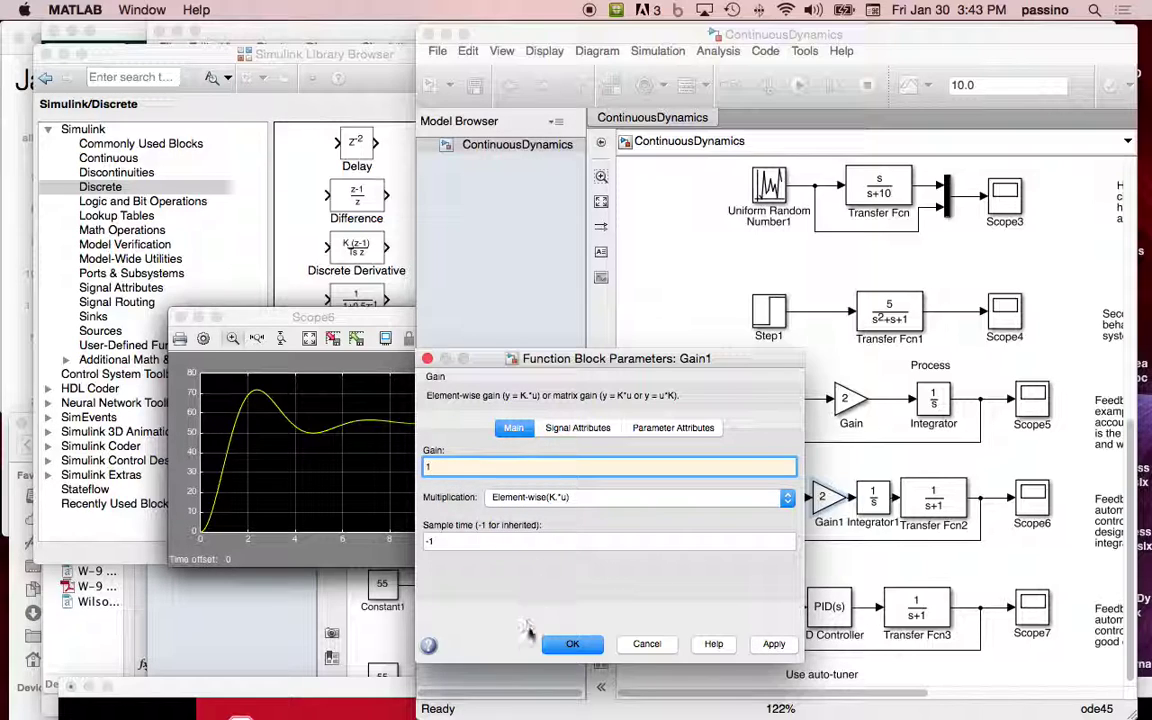
click(584, 646)
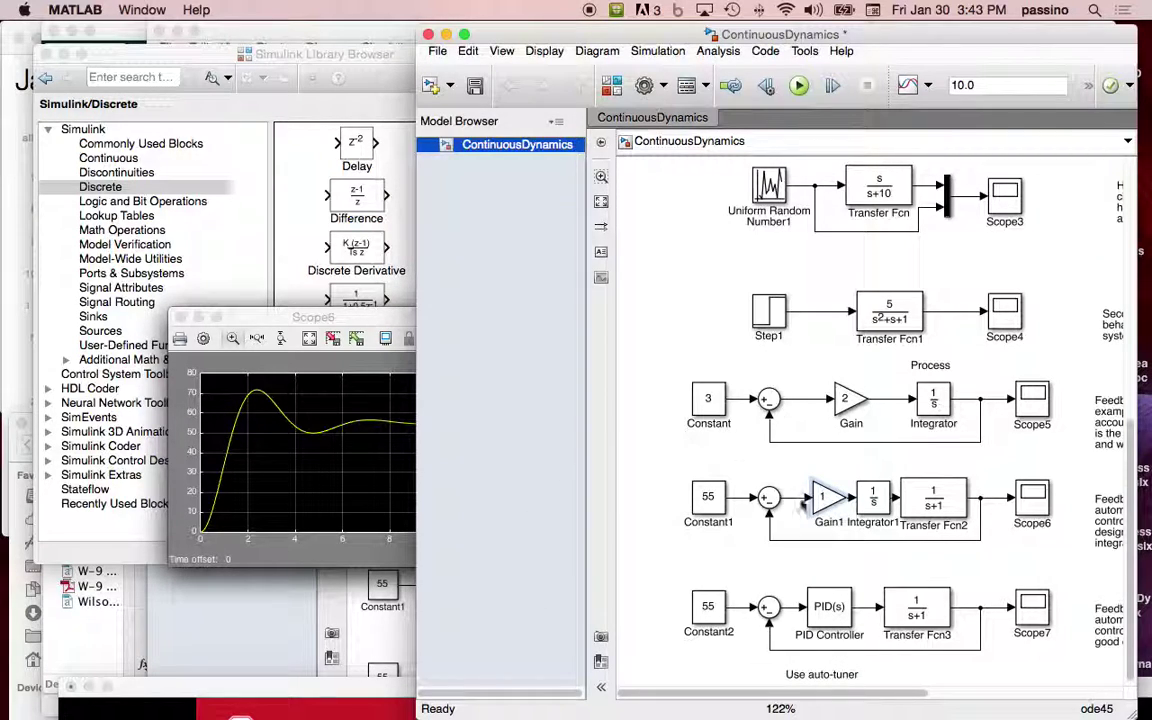
Rerun and autoscale Scope6, showing a peak near 63 before settling near 55.
click(799, 87)
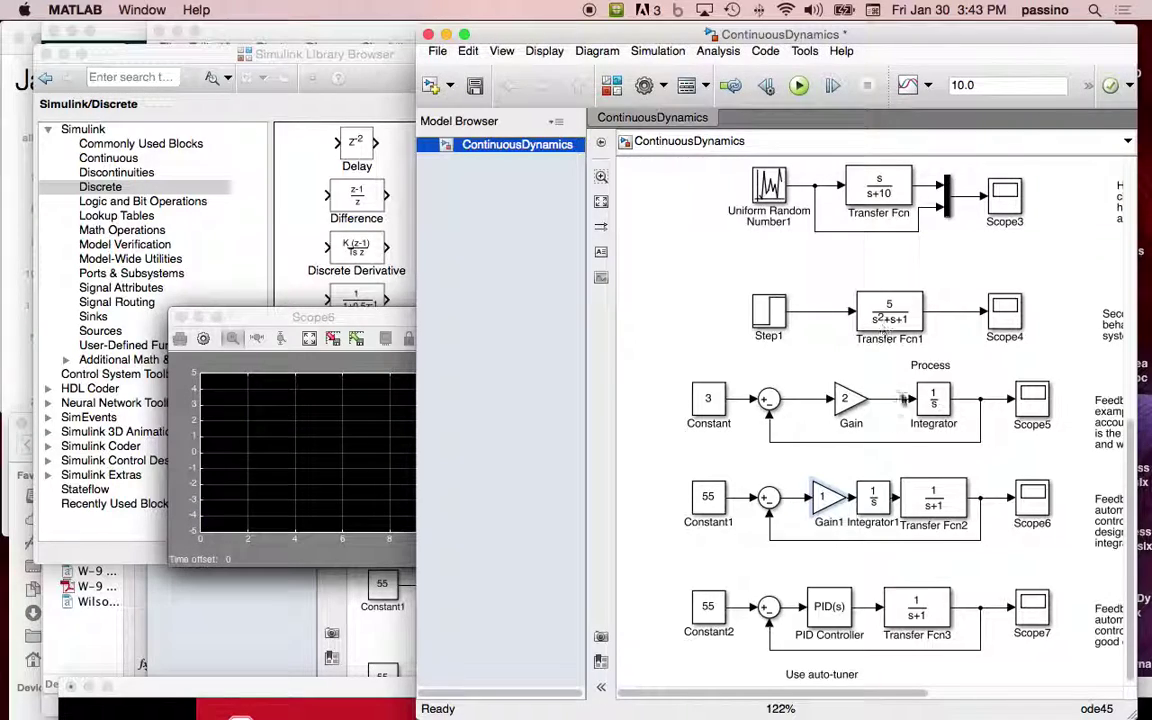
double_click(1034, 500)
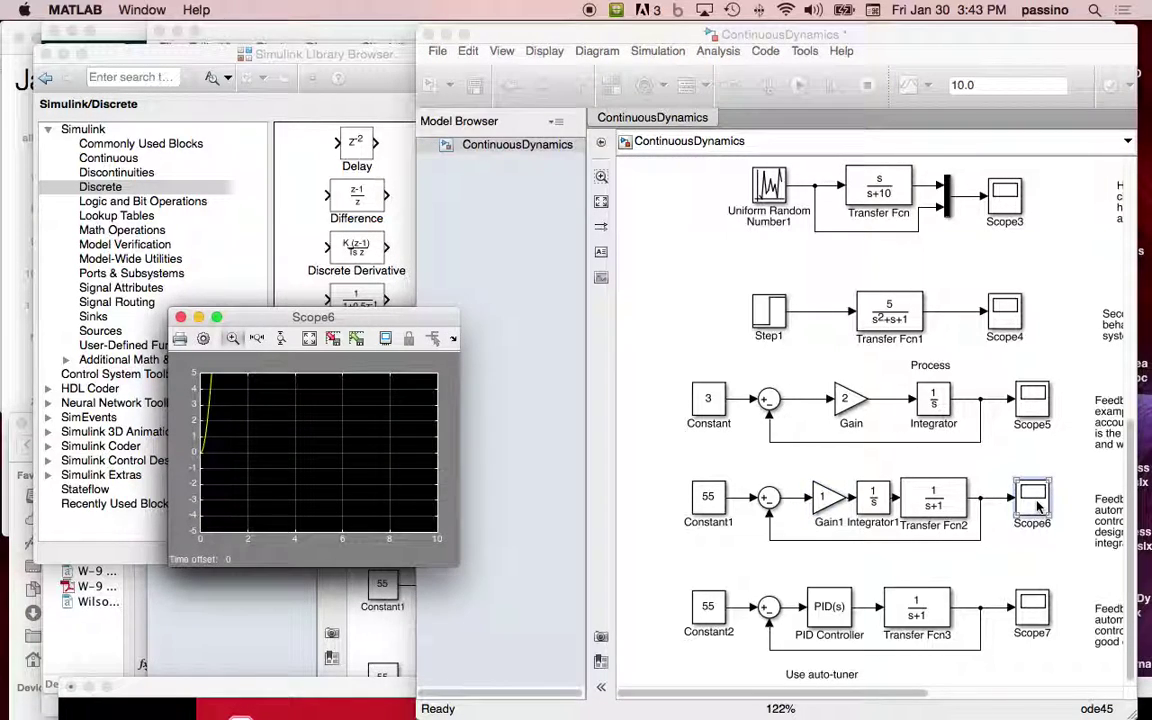
click(312, 341)
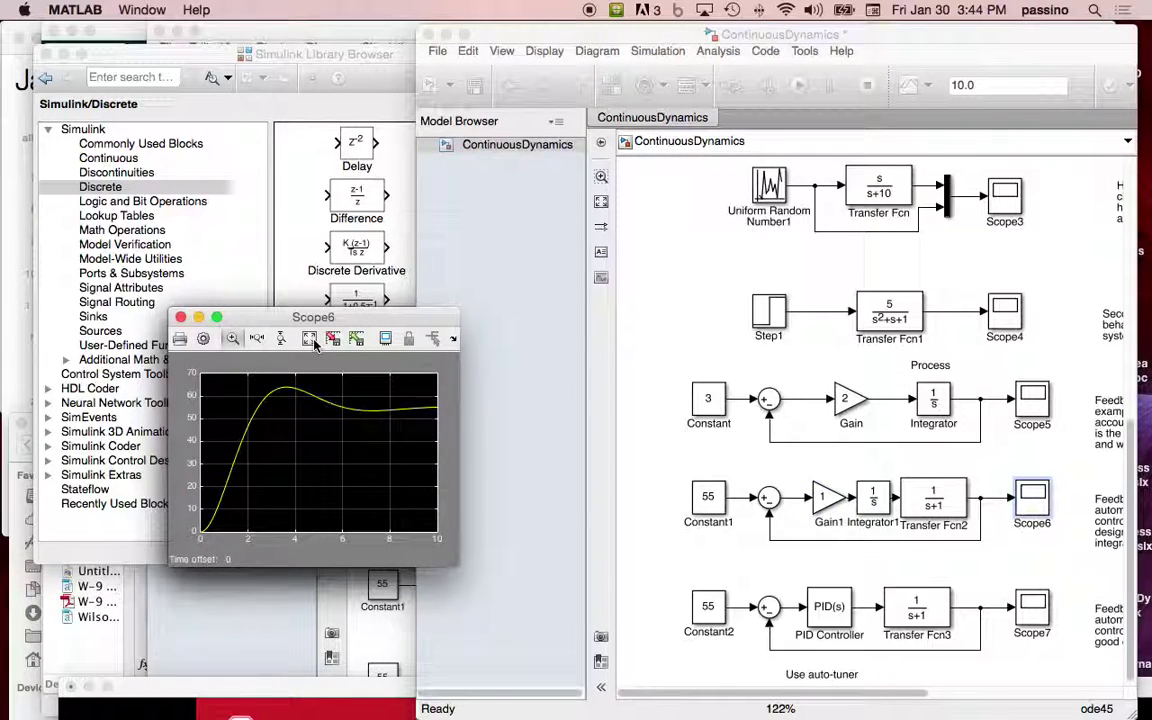
Change Gain1's gain to 0.1.
click(823, 500)
double_click(823, 500)
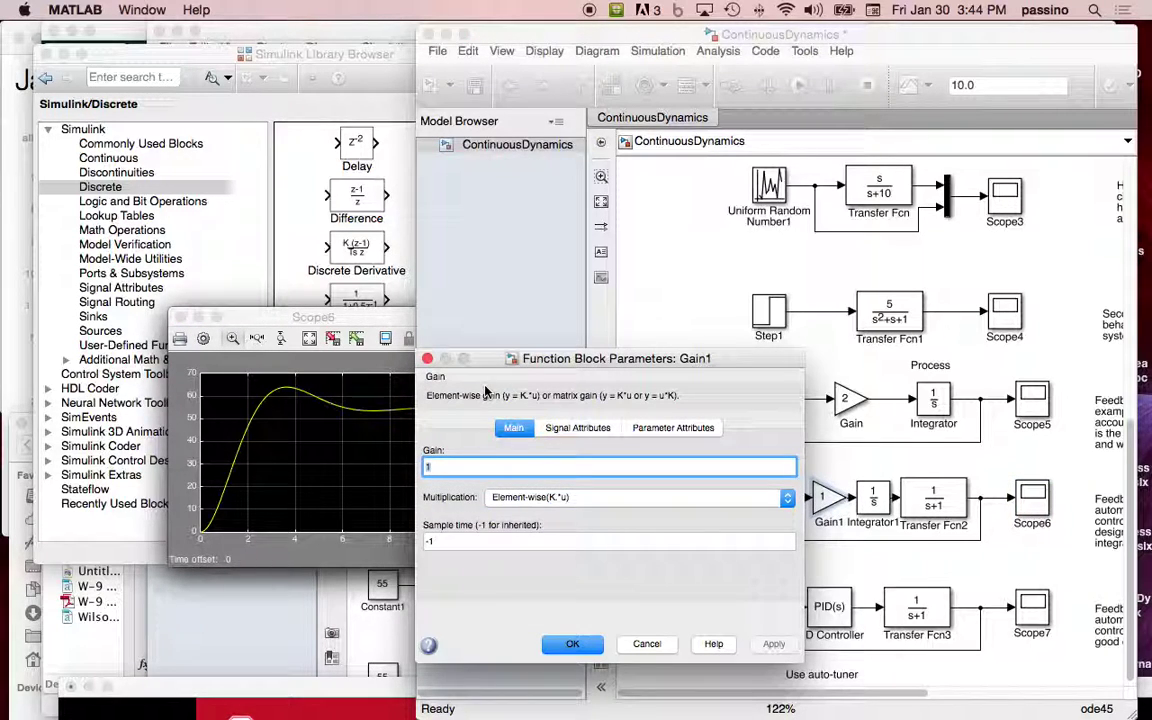
text(0.1)
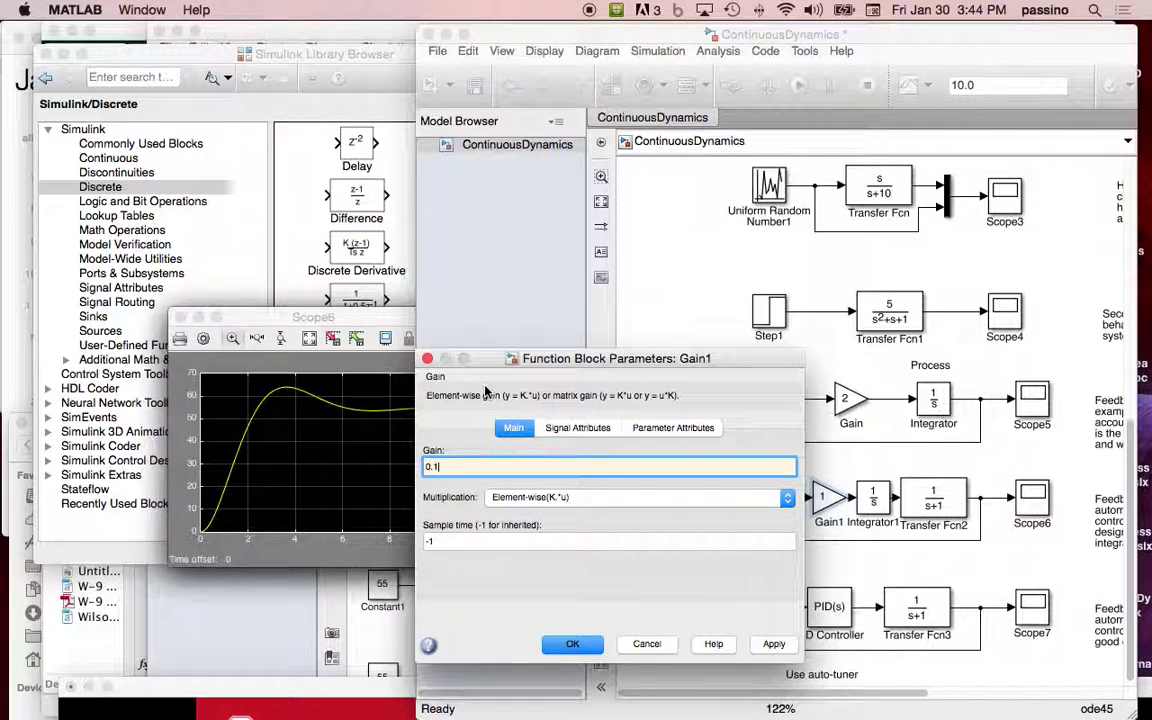
click(570, 642)
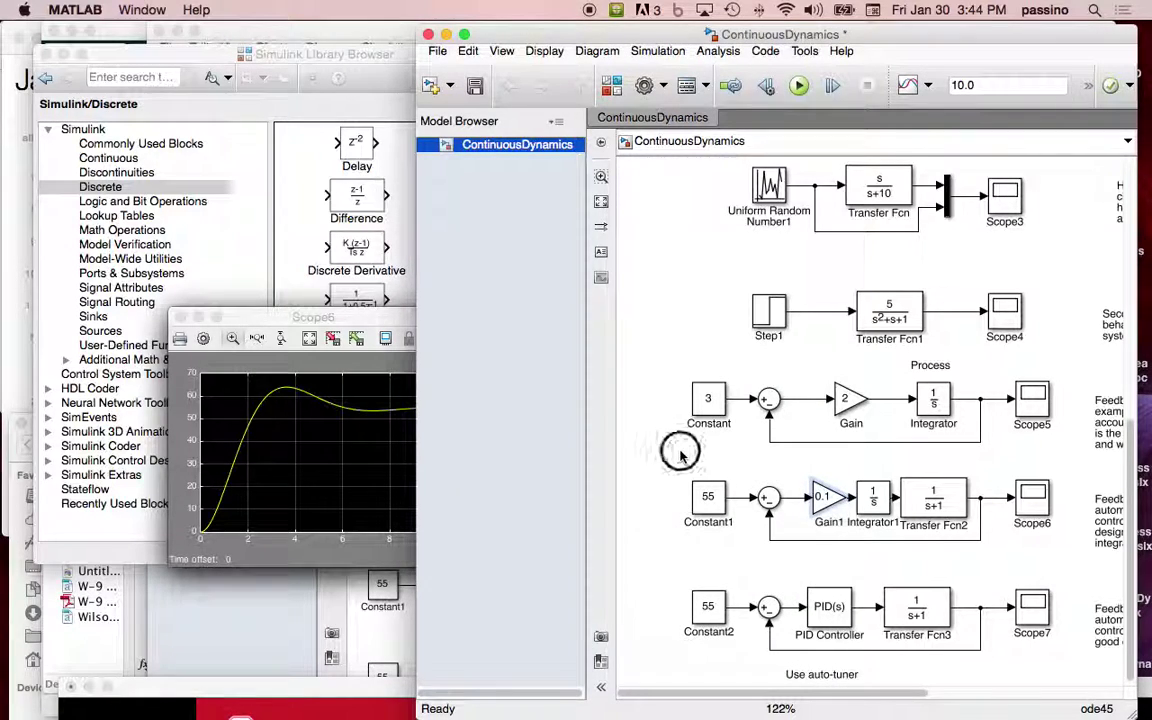
Rerun and autoscale Scope6, showing a slow rise to only about 34 by t=10.
scroll(680, 455, down, 2)
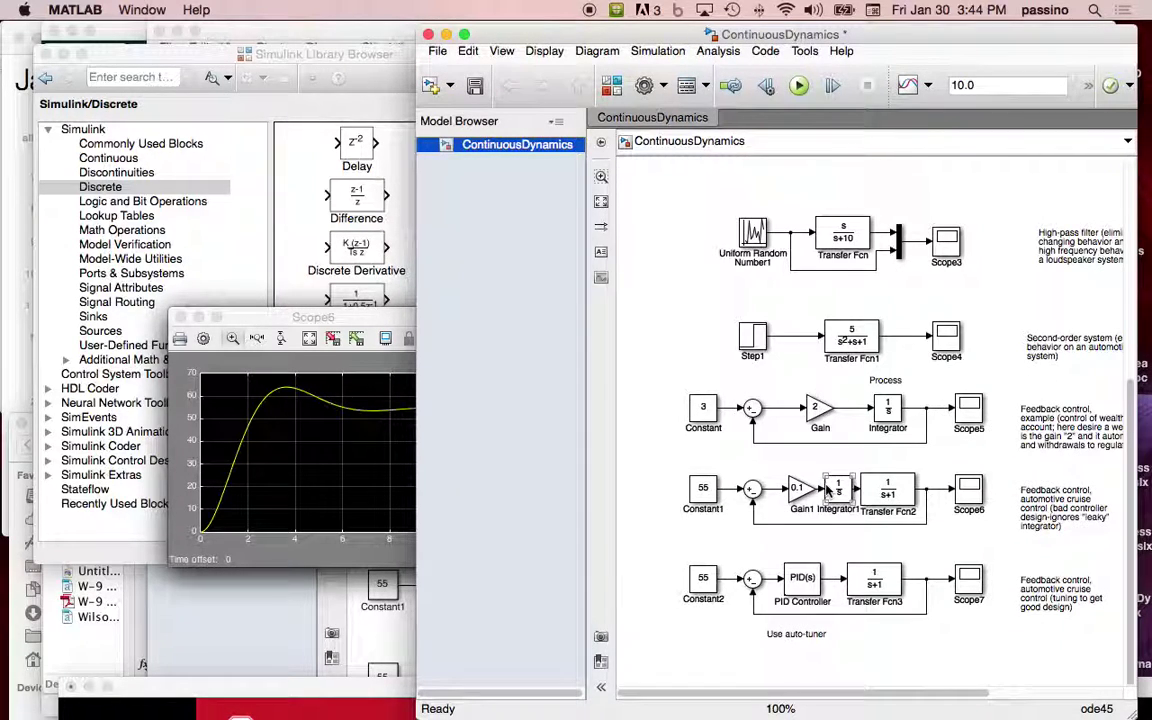
click(800, 83)
double_click(975, 493)
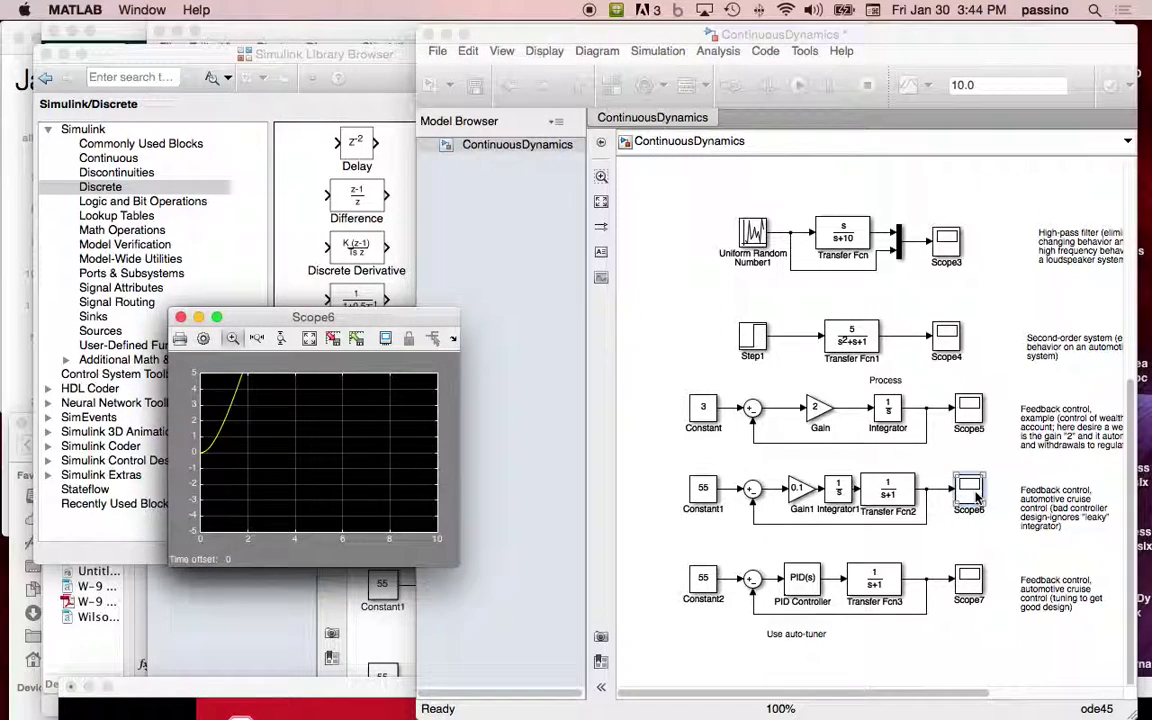
click(310, 340)
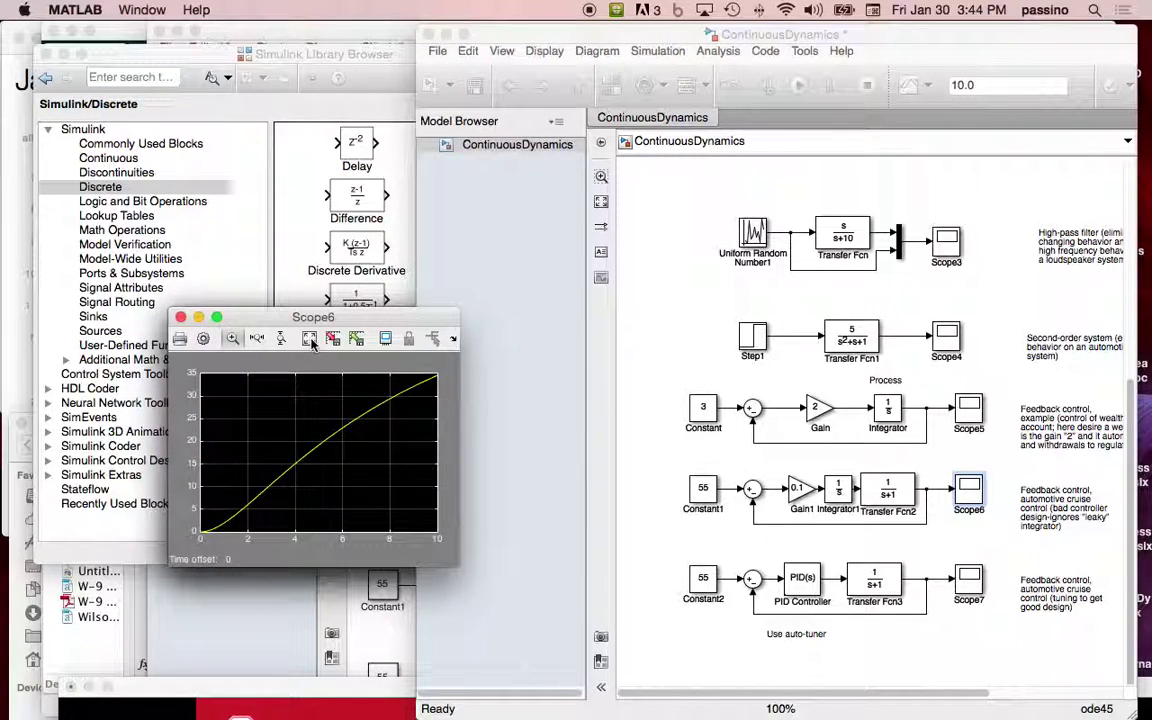
click(797, 490)
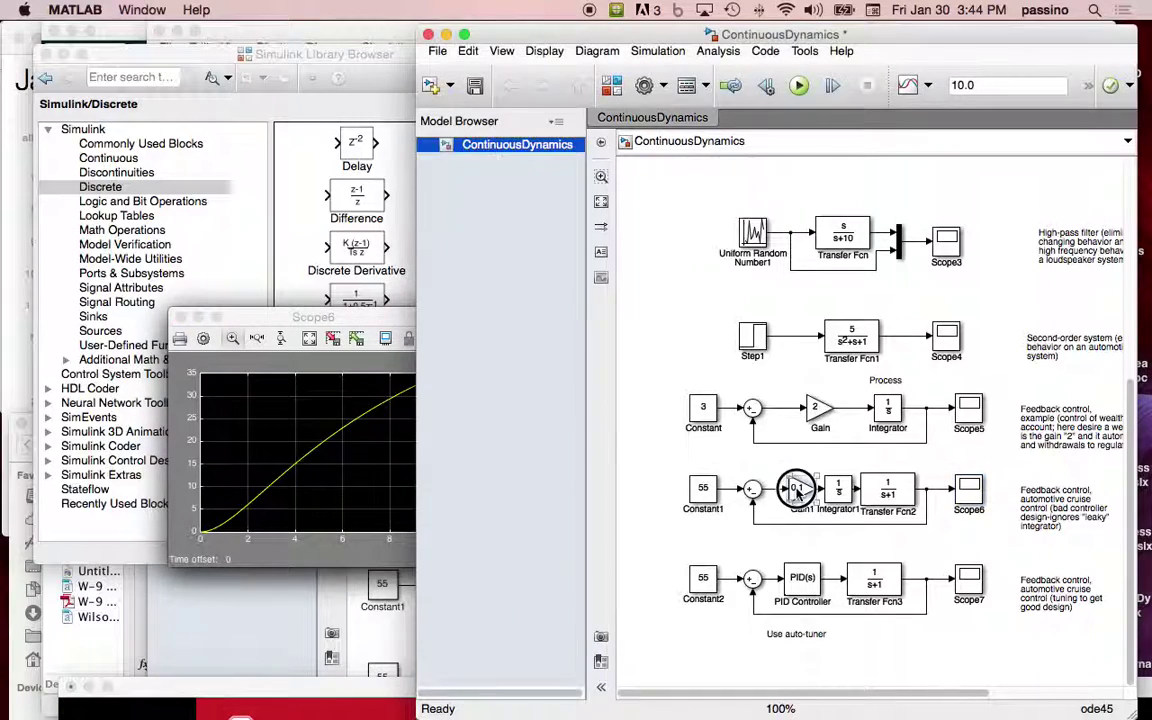
Set Gain1 to .5, fit the diagram in view, and rerun the simulation.
double_click(797, 490)
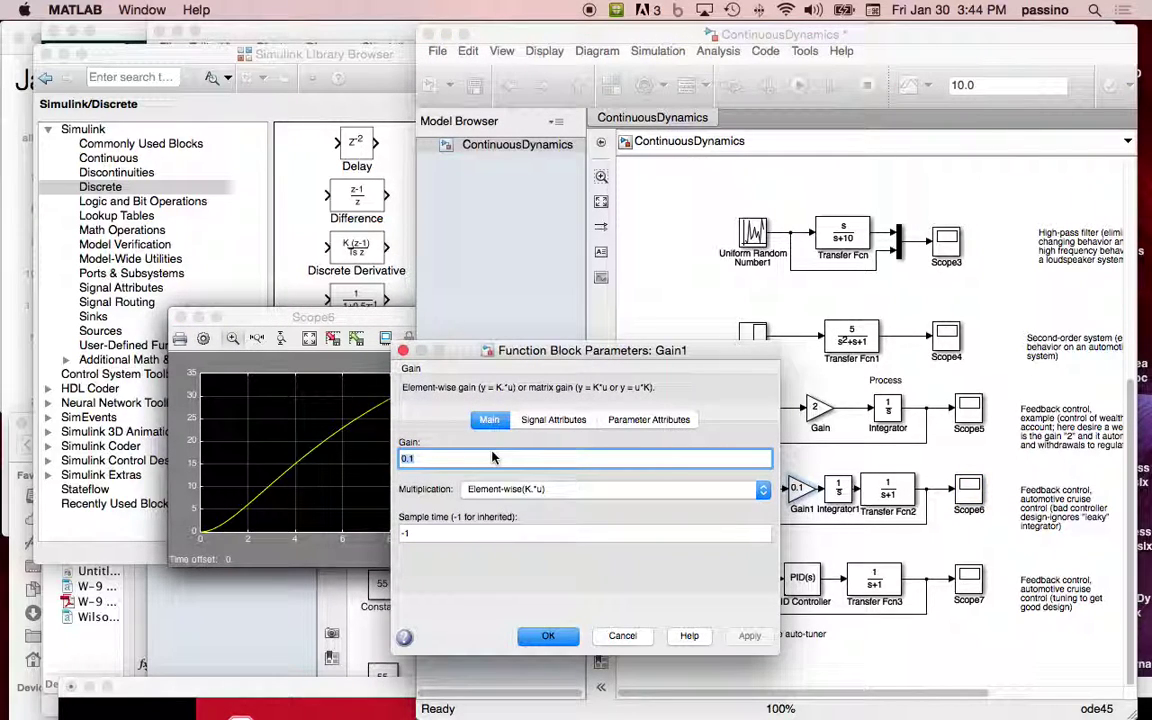
text(.5)
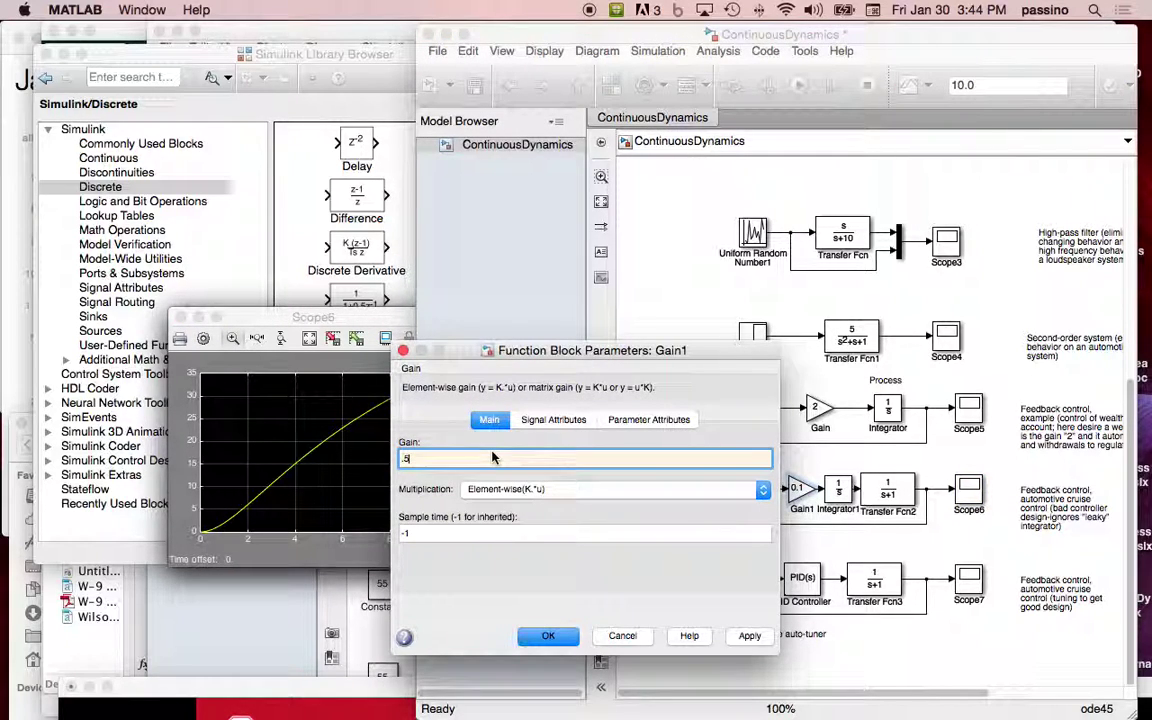
click(545, 636)
scroll(665, 470, down, 5)
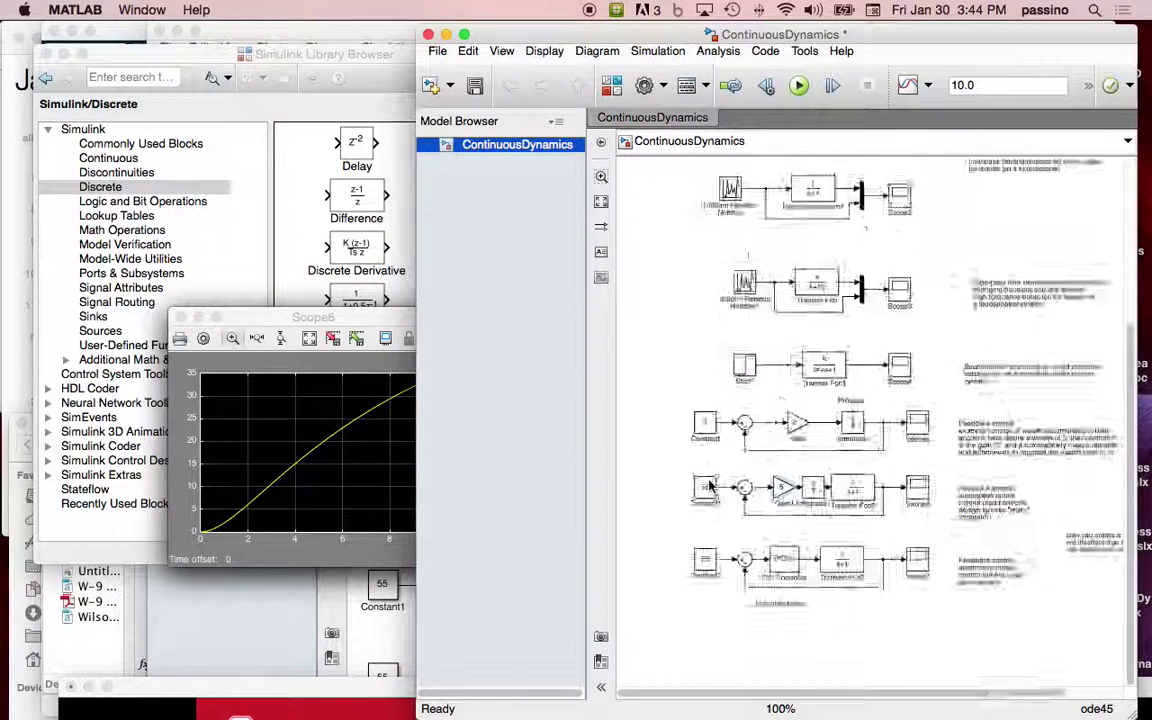
key(space)
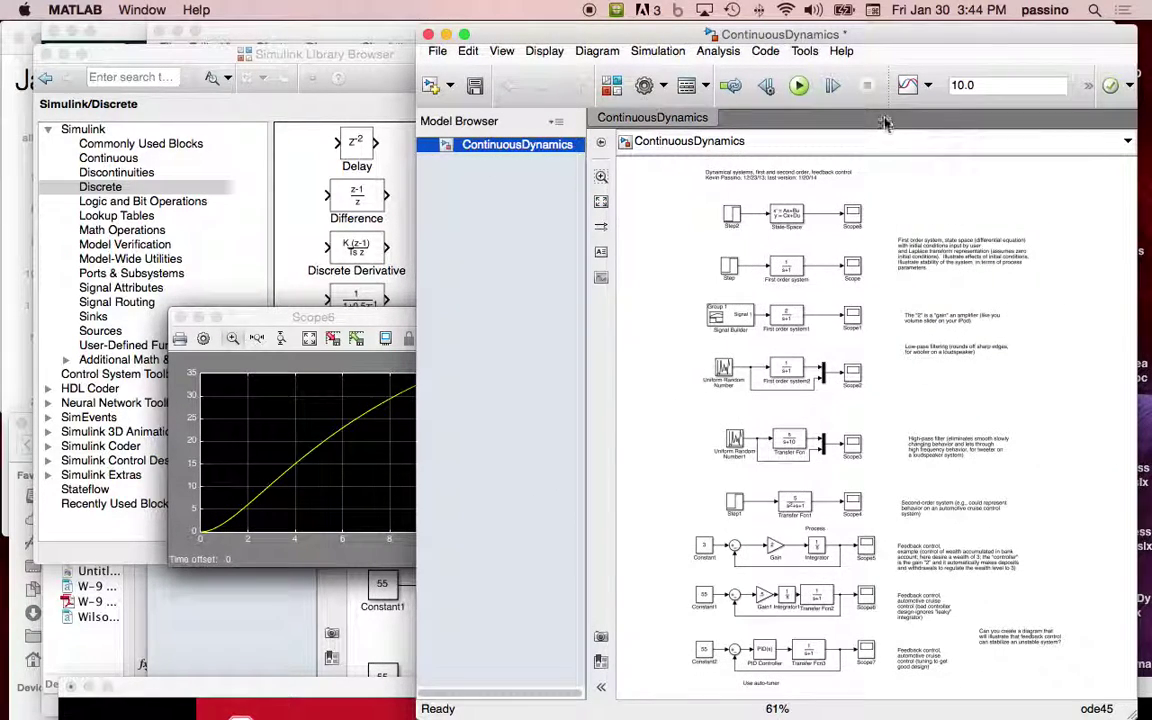
click(799, 85)
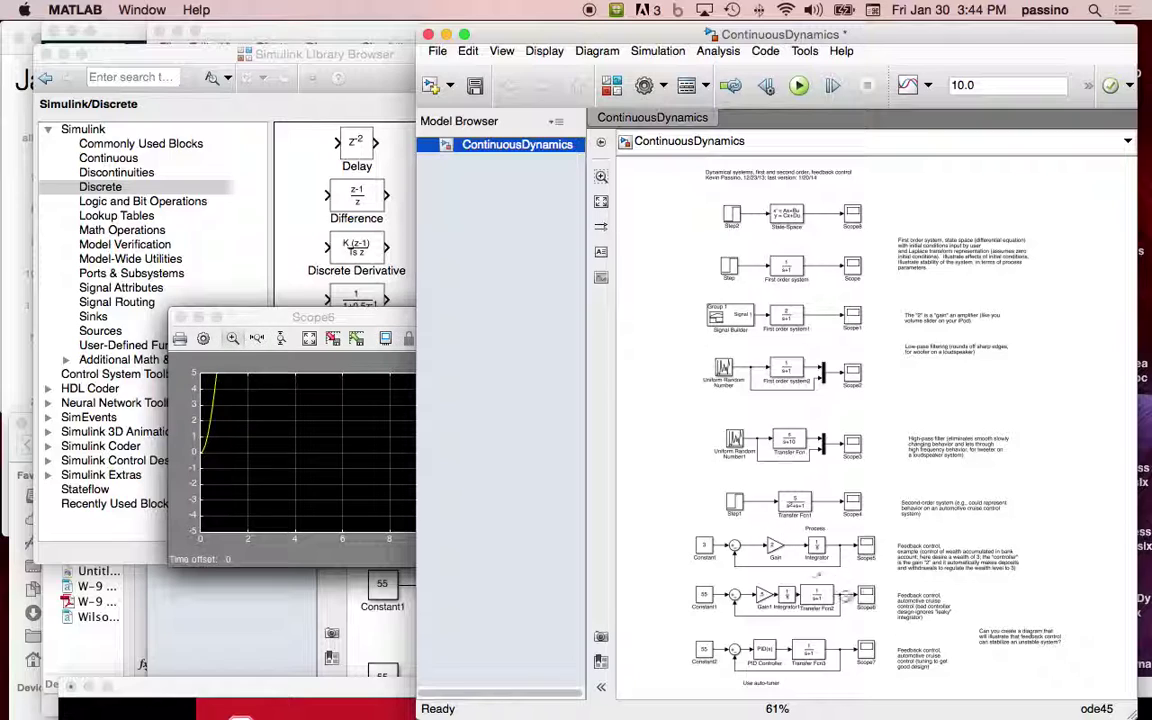
Open Scope6 to view the gain-.5 response peaking near 57, then return to the model.
double_click(866, 597)
click(309, 339)
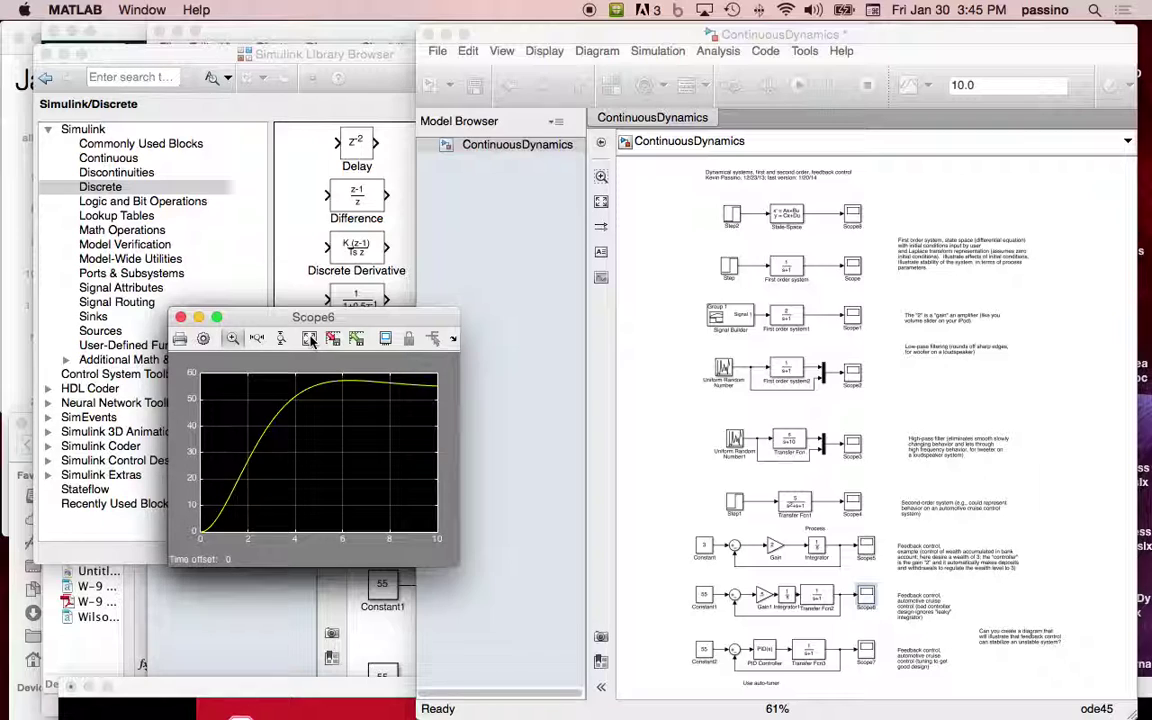
drag(397, 318, 607, 334)
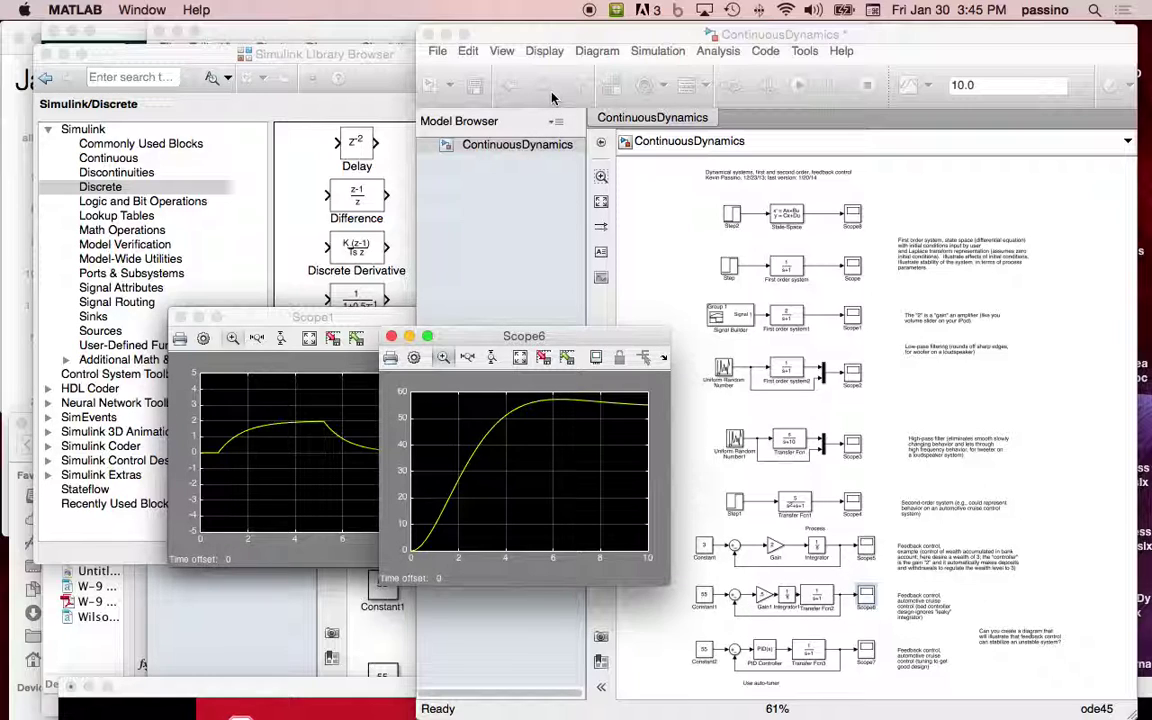
click(540, 36)
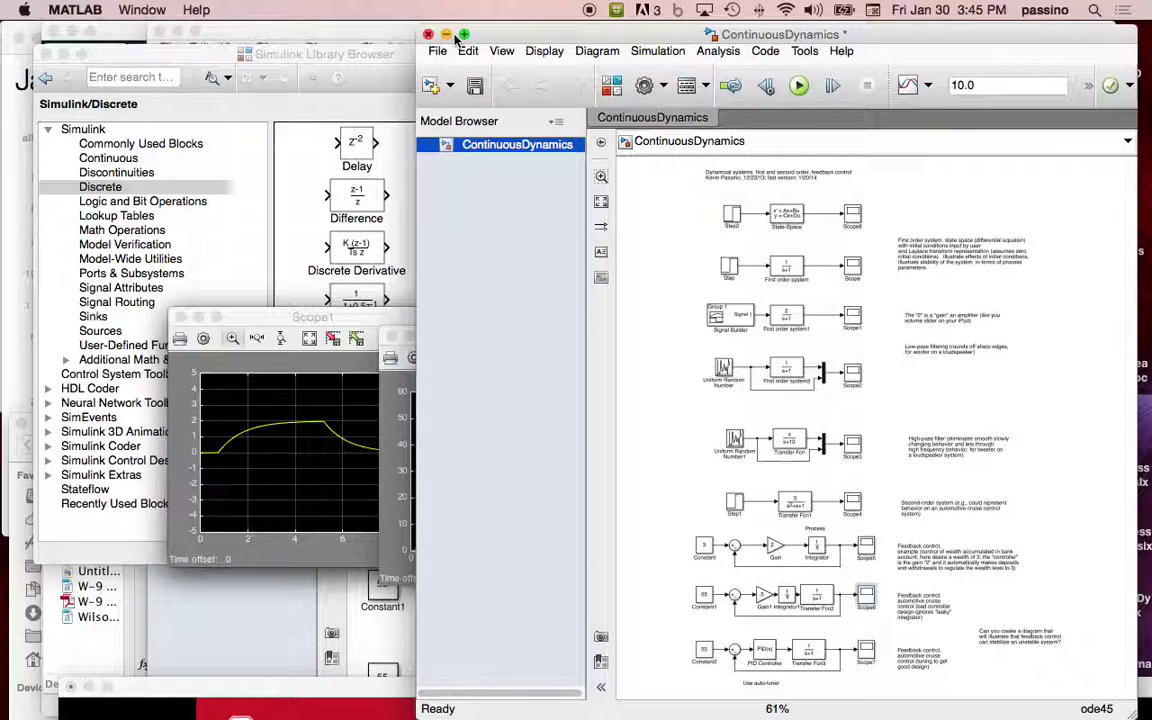
Save and close ContinuousDynamics, then move DiscreteDynamics right and fit its diagram to view.
key(super+s)
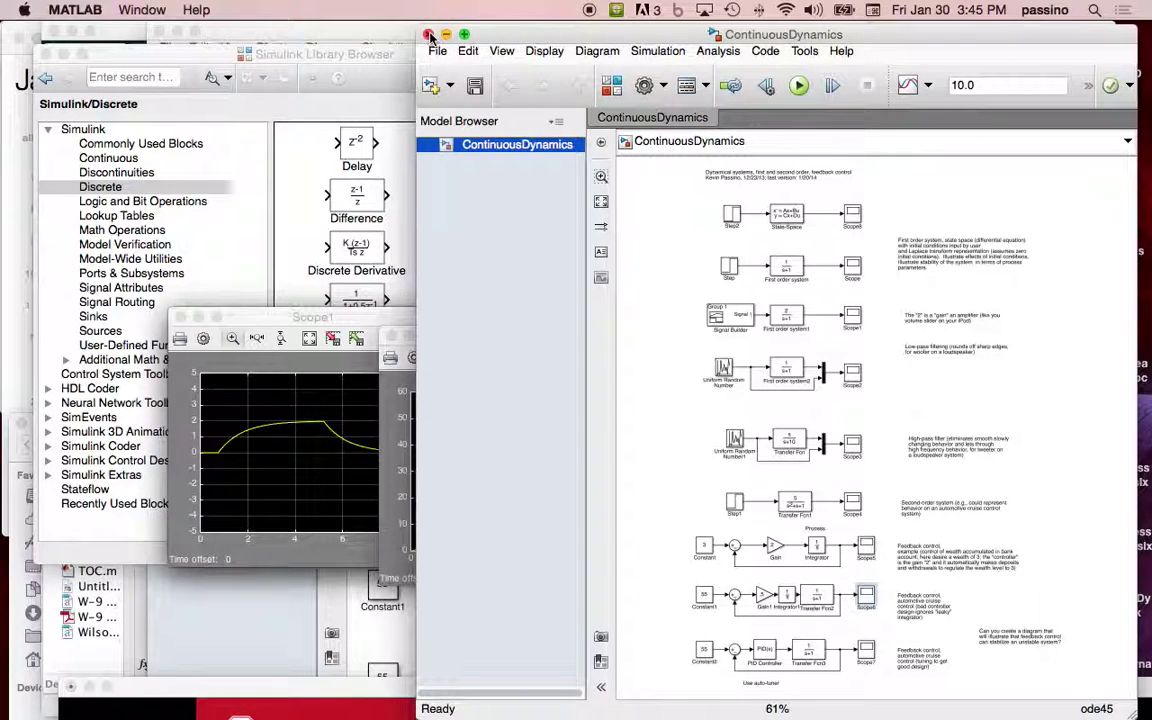
click(428, 35)
click(645, 42)
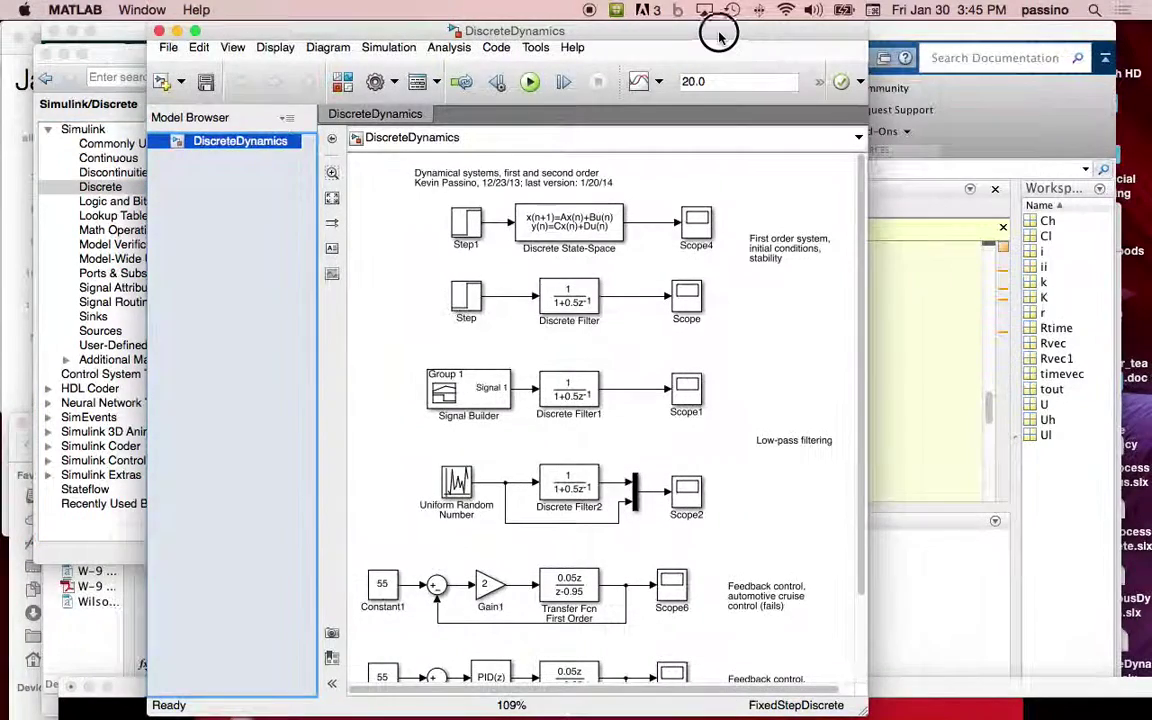
drag(718, 36, 901, 34)
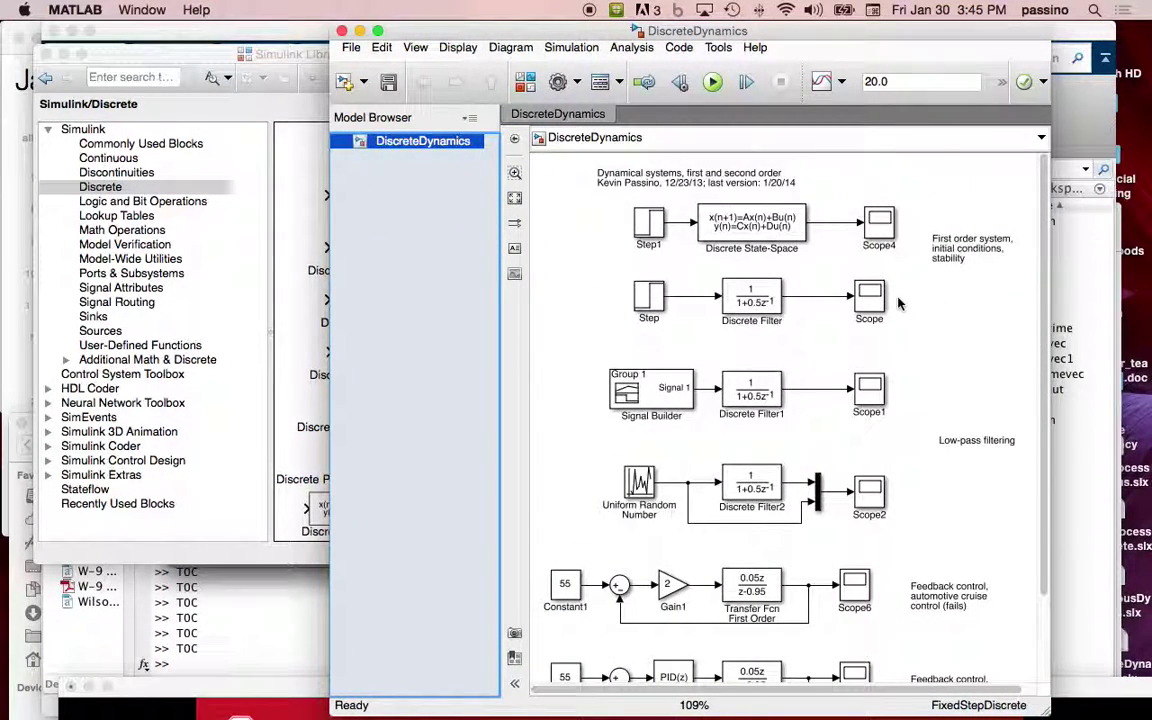
scroll(787, 248, up, 5)
click(515, 199)
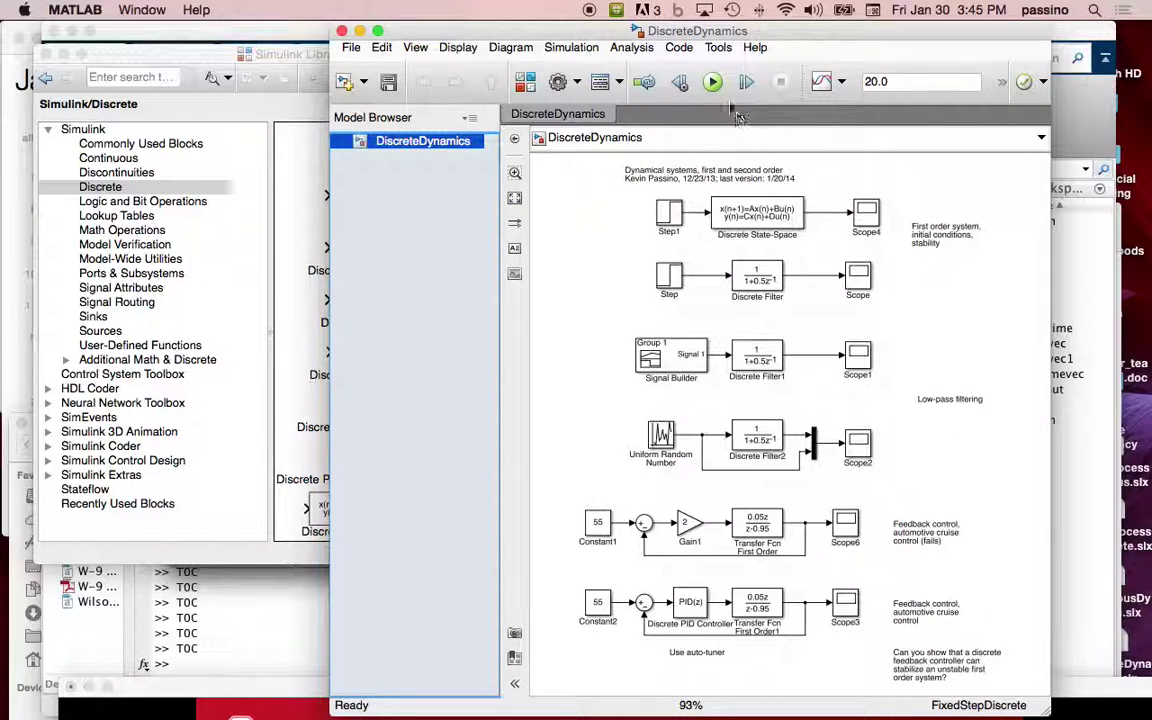
Run DiscreteDynamics and inspect the first-order step response on Scope4, then close the plot.
click(712, 82)
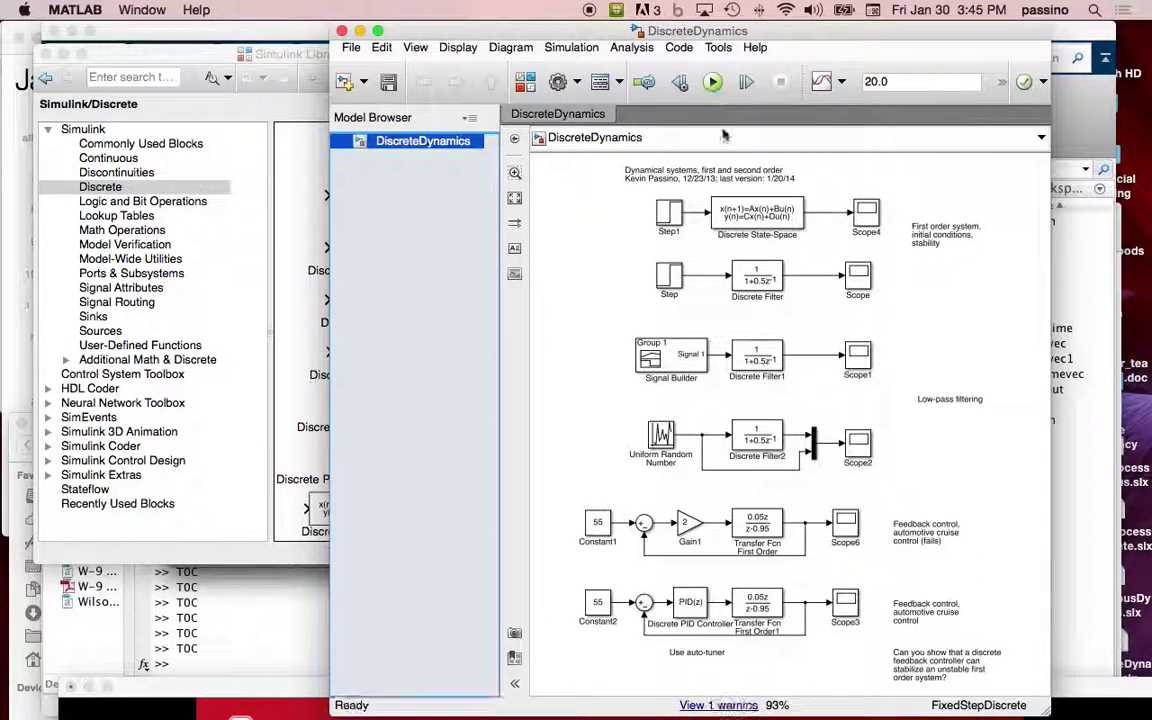
double_click(866, 220)
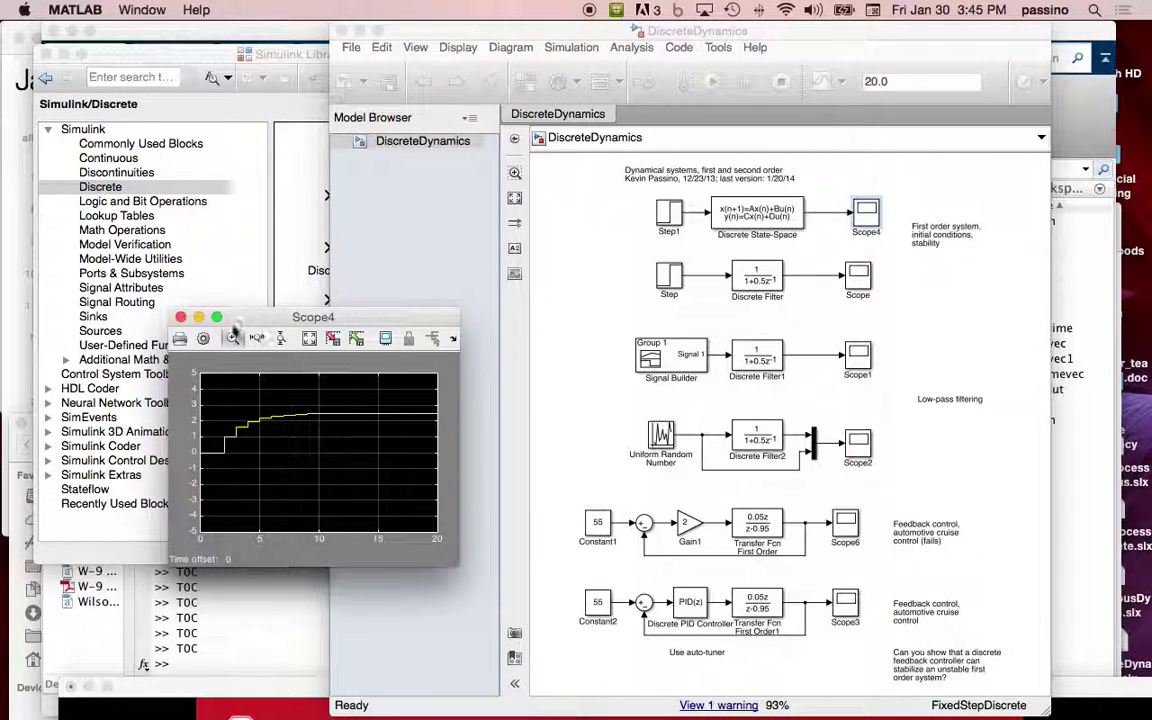
click(181, 317)
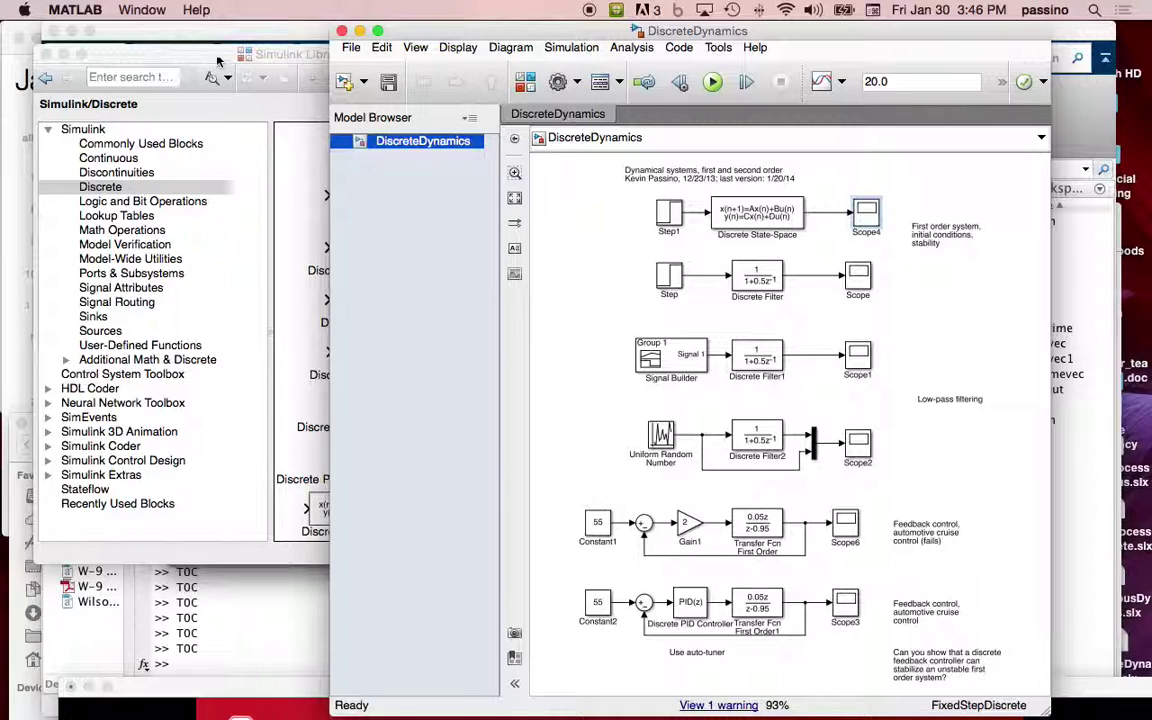
Bring up the Simulink Library Browser from MATLAB and move the main MATLAB window down-right.
click(190, 38)
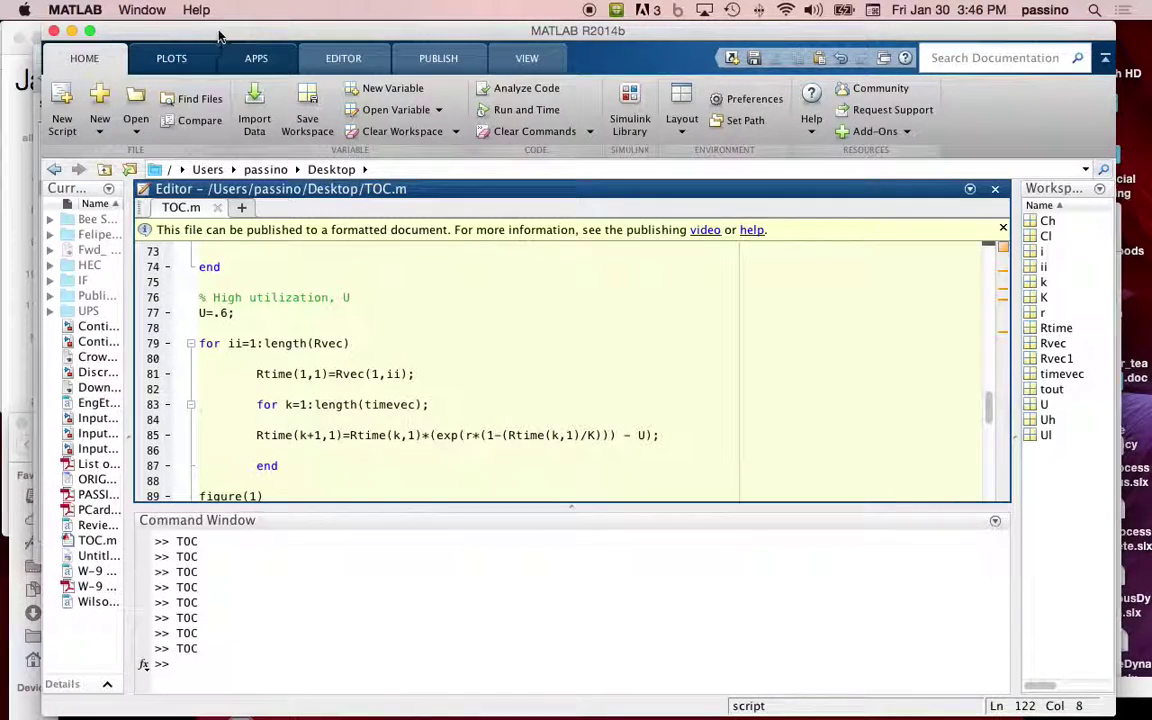
click(628, 100)
drag(155, 37, 326, 531)
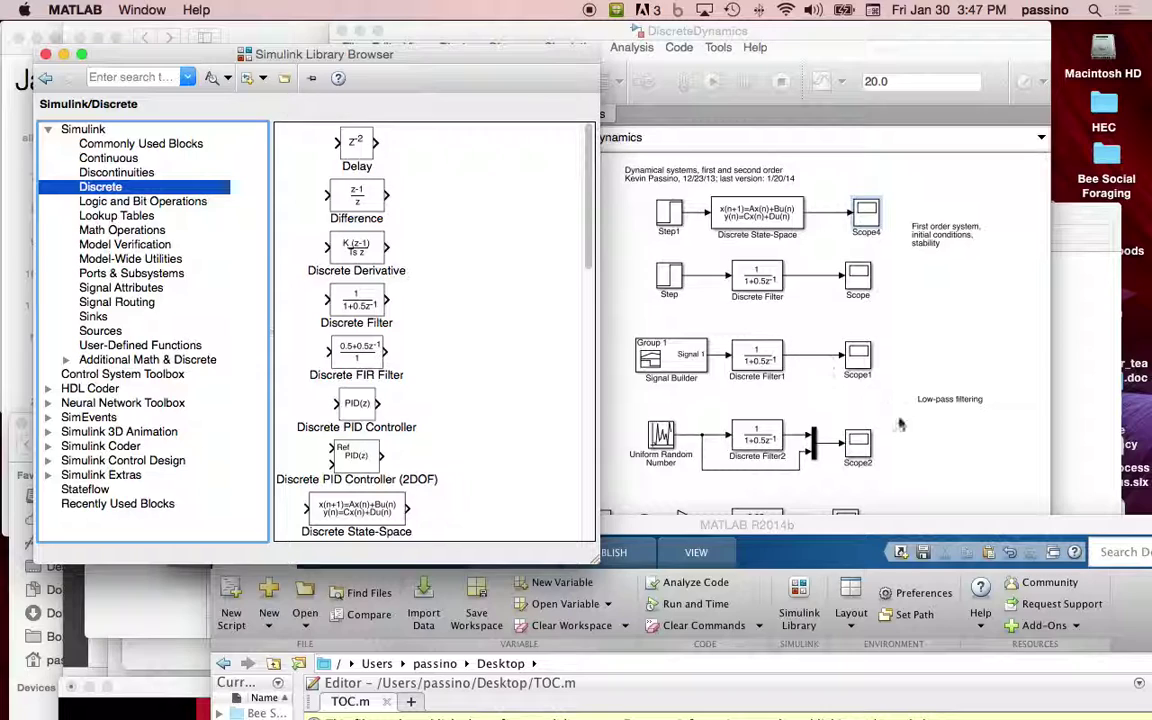
Open the Scope4 step-response plot in DiscreteDynamics and start printing it.
click(905, 330)
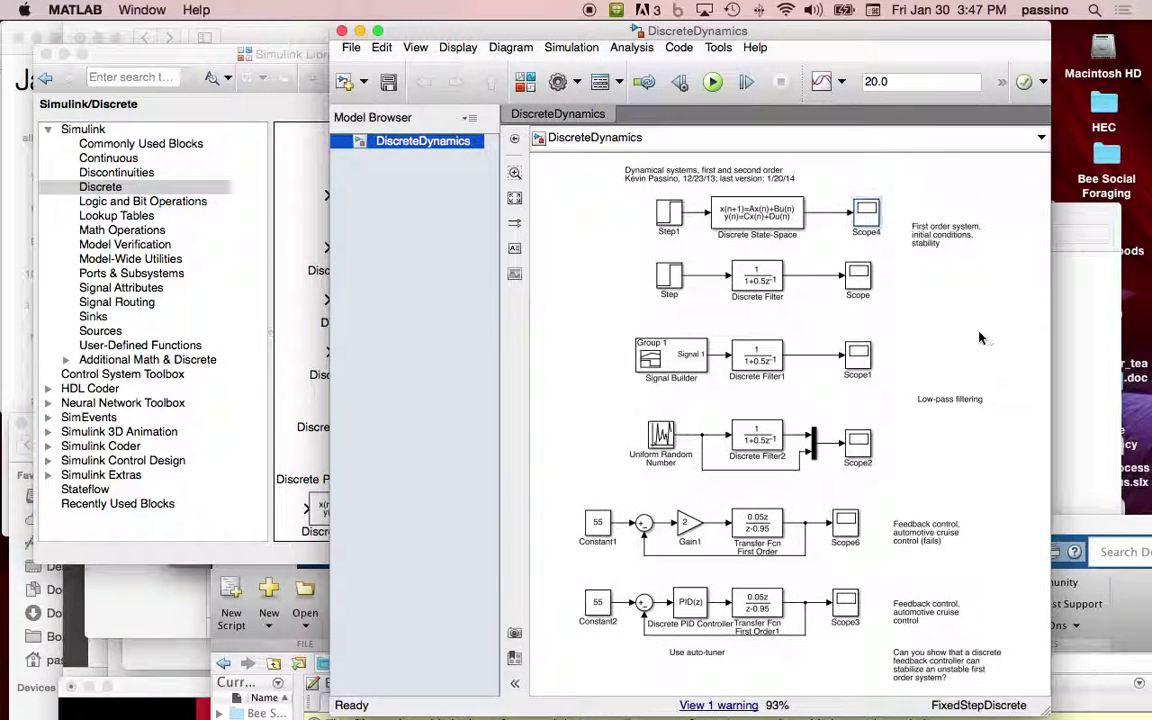
double_click(862, 218)
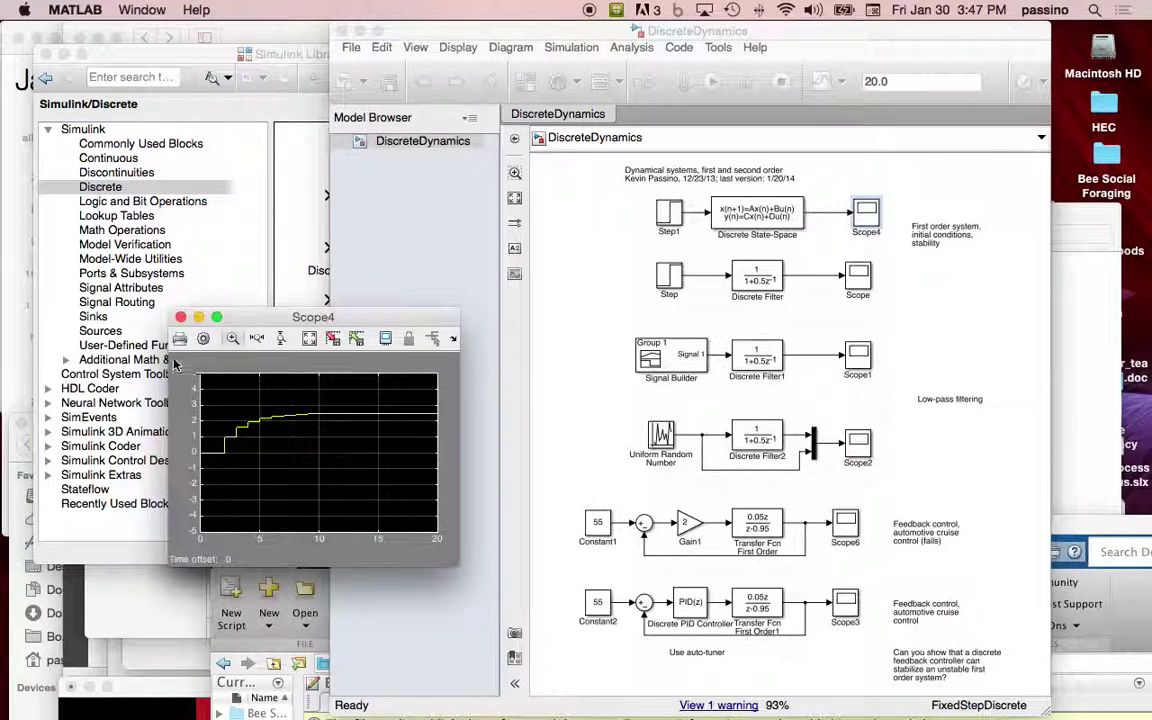
click(180, 339)
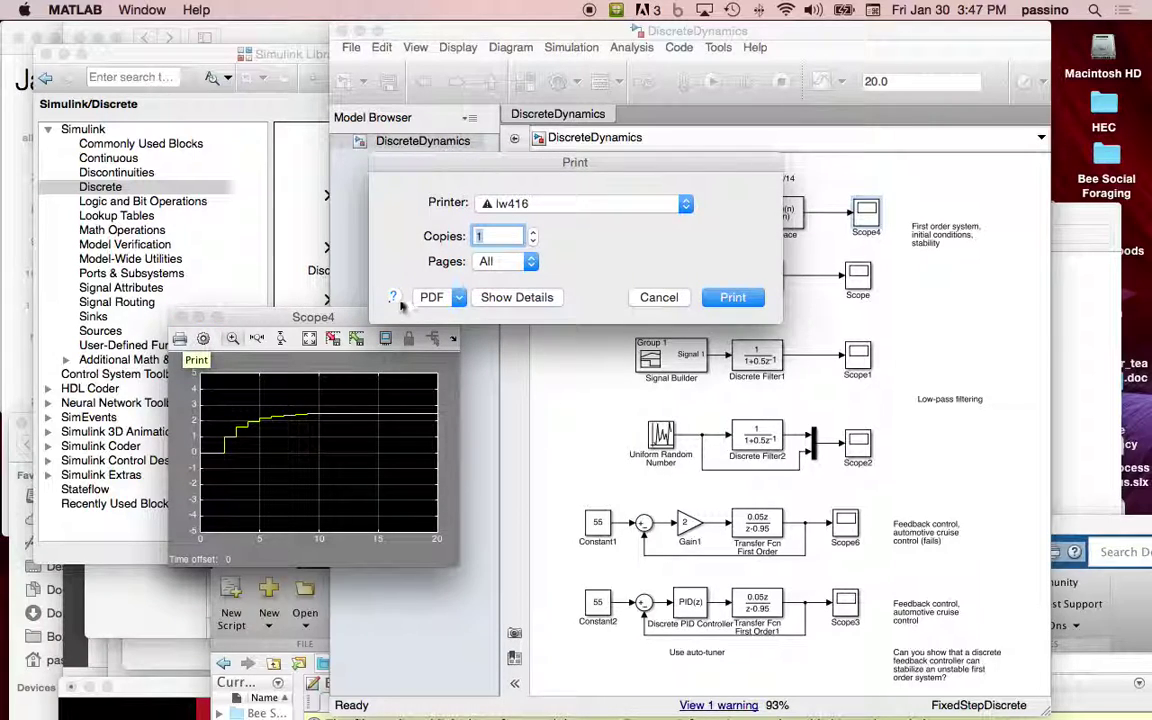
Look over the PDF output choices, then cancel printing without picking one.
click(459, 298)
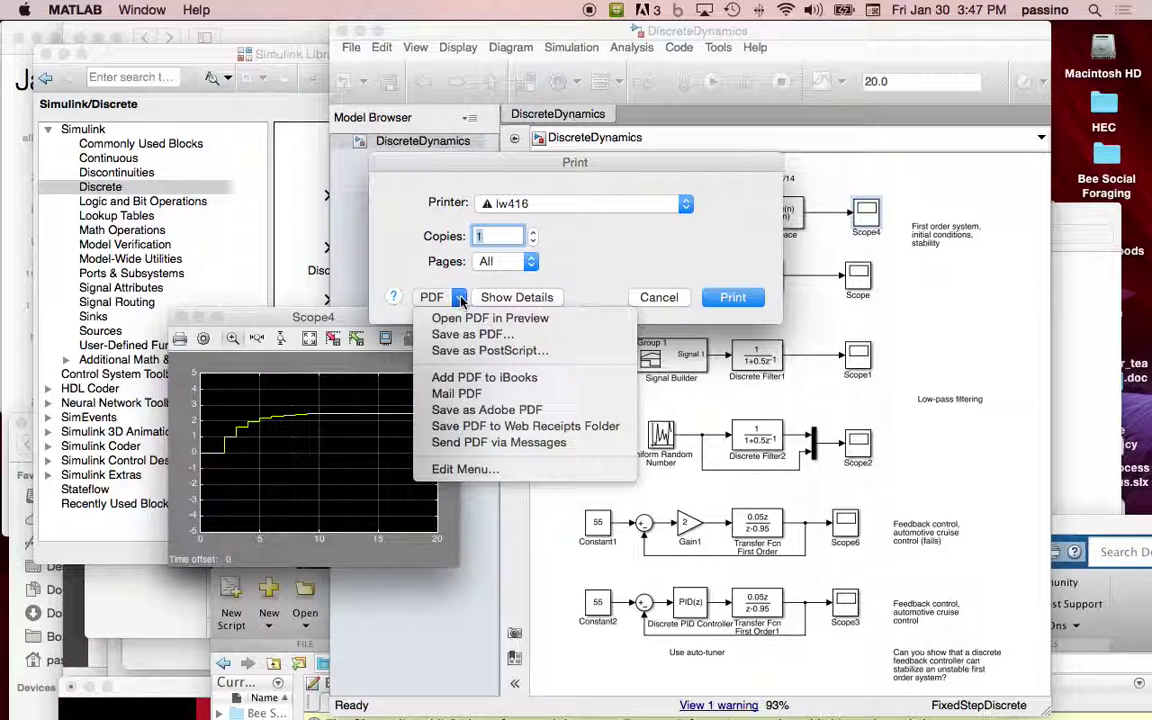
click(460, 300)
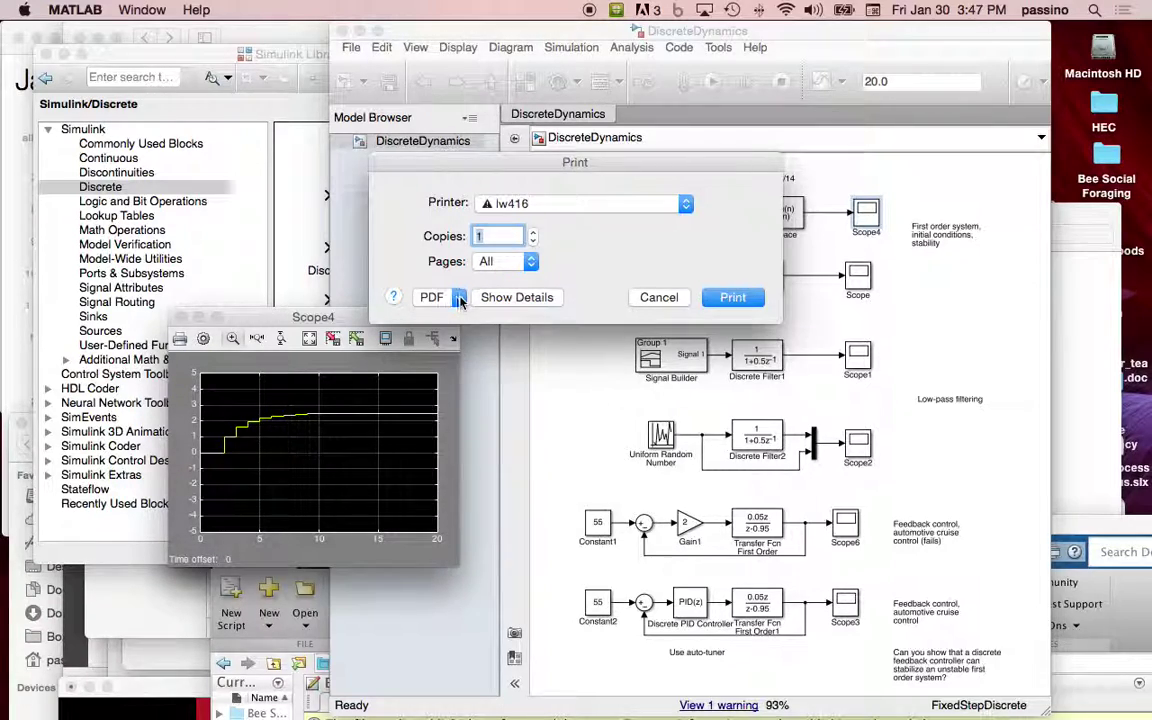
click(659, 297)
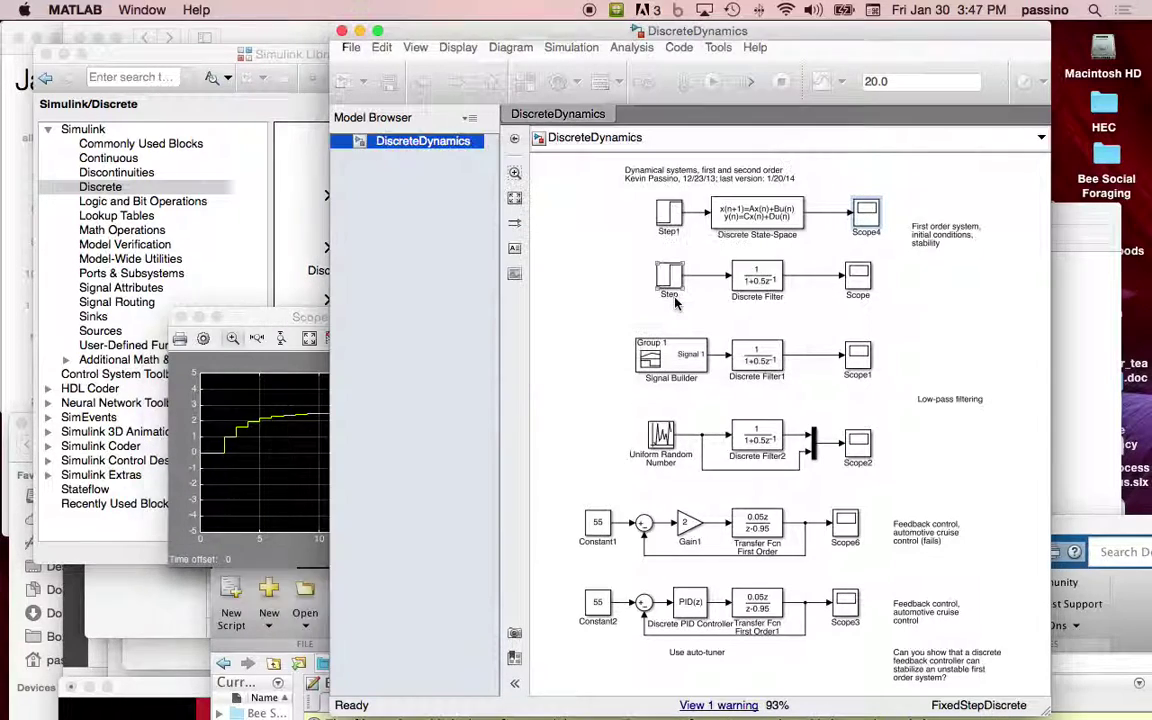